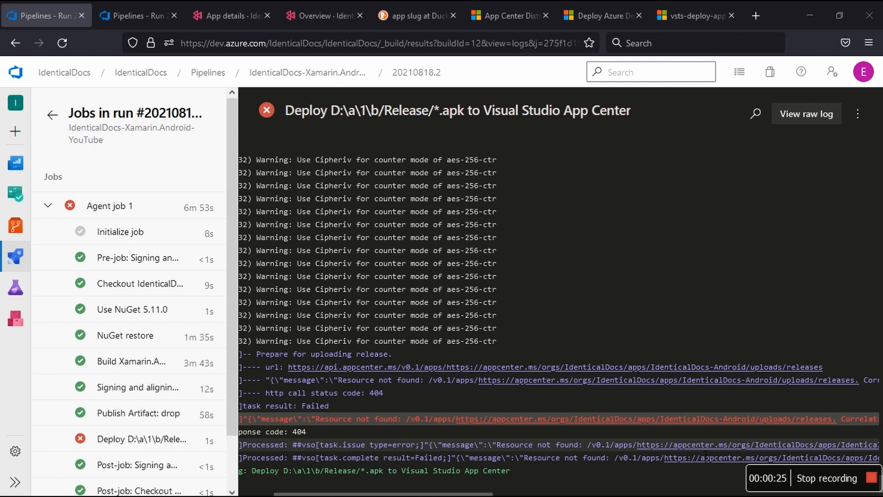
# Step: Open the Version Control series text file from the desktop and duplicate its last entry, number 24, on a new line below
pyautogui.click(810, 13)
pyautogui.click(847, 300)
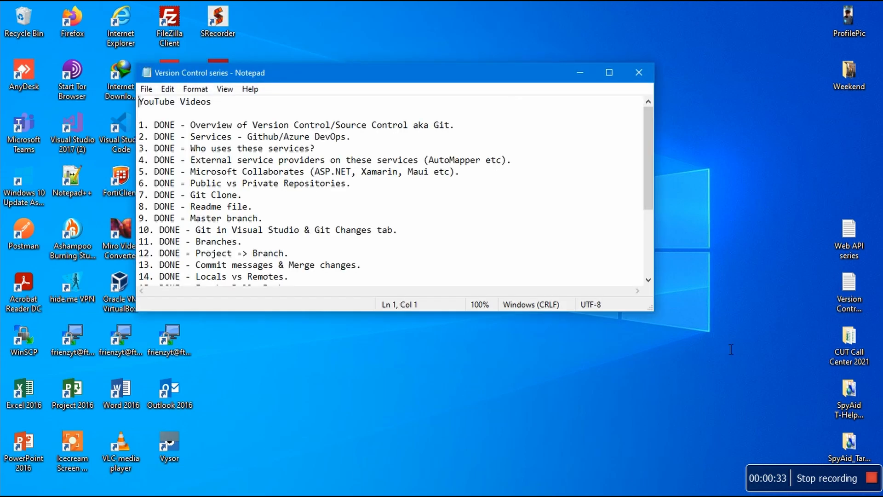
pyautogui.scroll(-3, 302, 236)
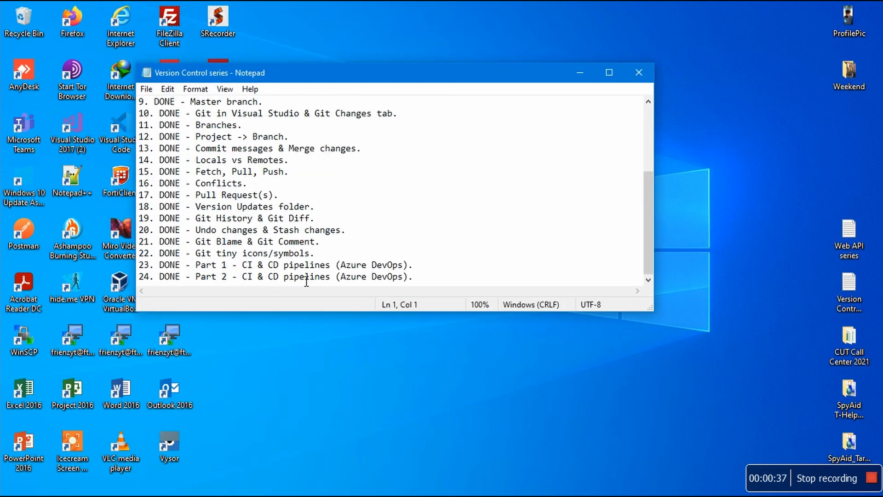
pyautogui.moveTo(414, 278); pyautogui.dragTo(140, 291)
pyautogui.hotkey('ctrl', 'c')
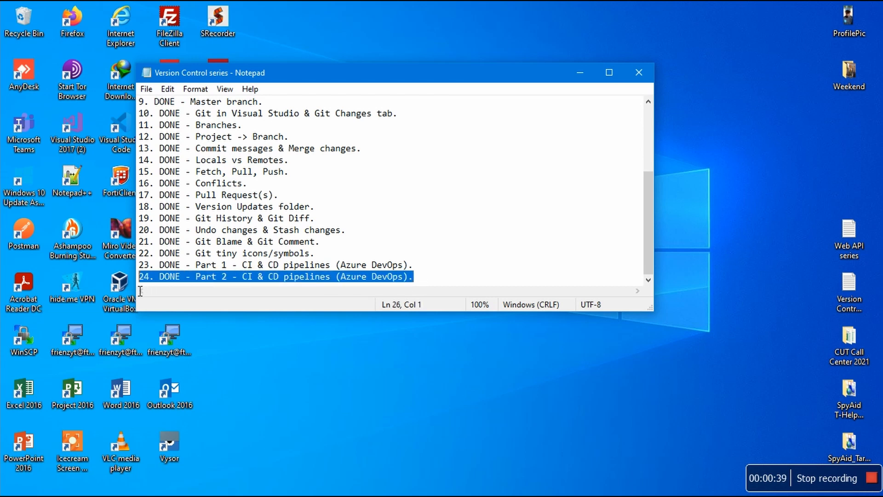
pyautogui.press('End')
pyautogui.press('Return')
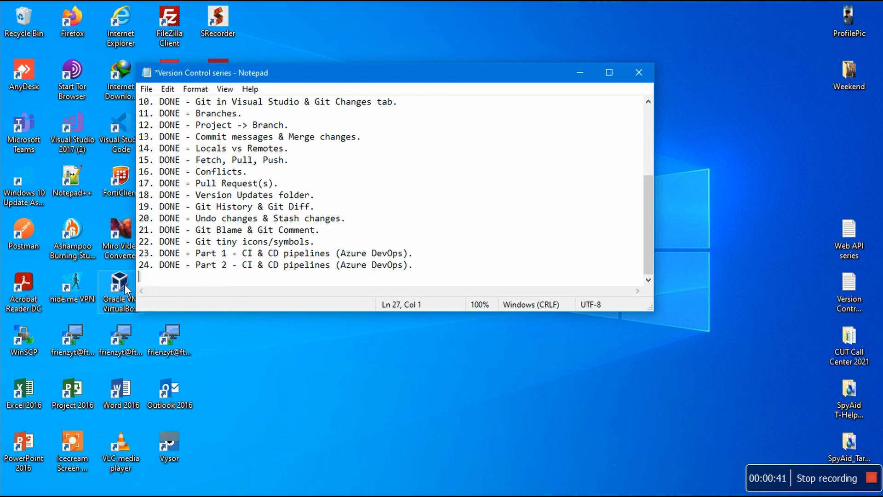
pyautogui.hotkey('ctrl', 'v')
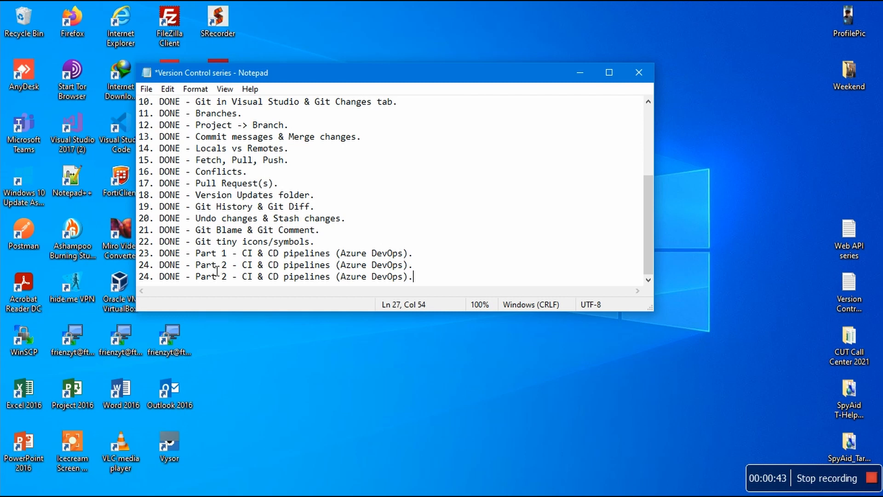
# Step: Change the duplicated entry to number 25 and Part 3, and save the notes file
pyautogui.click(231, 281)
pyautogui.scroll(3, 306, 205)
pyautogui.scroll(1, 306, 205)
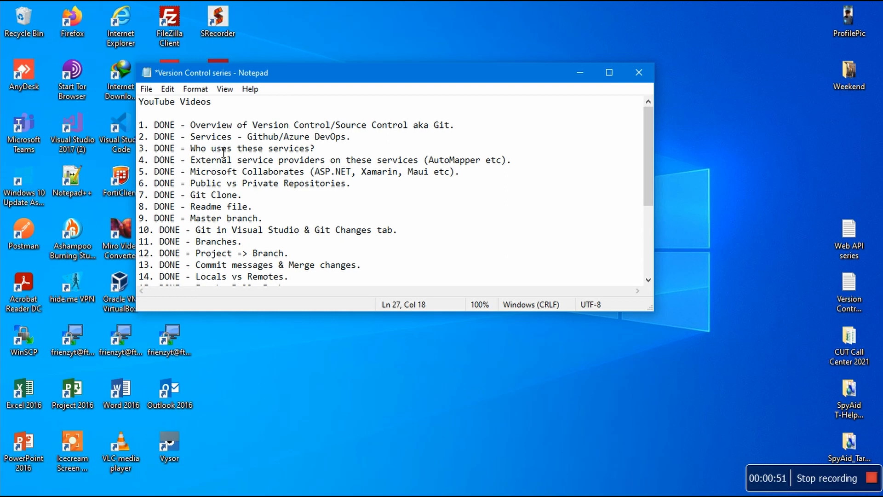
pyautogui.scroll(-4, 283, 236)
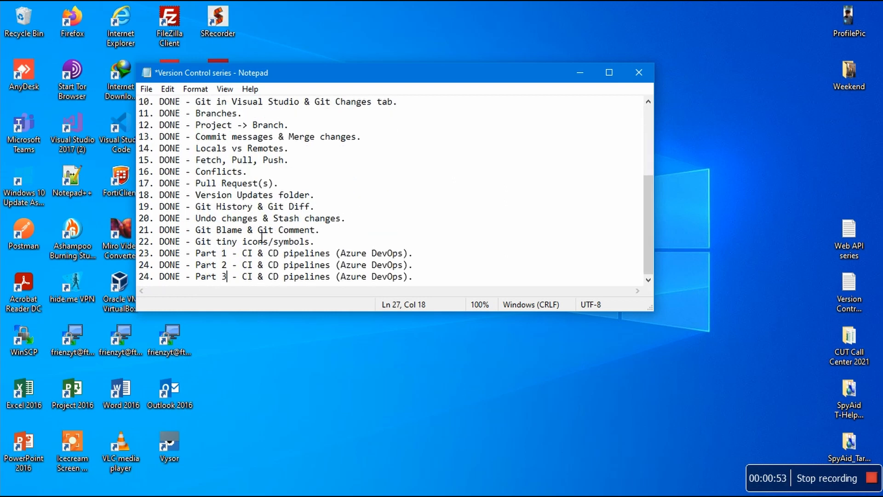
pyautogui.click(153, 281)
pyautogui.press('BackSpace')
pyautogui.write('5')
pyautogui.hotkey('ctrl', 's')
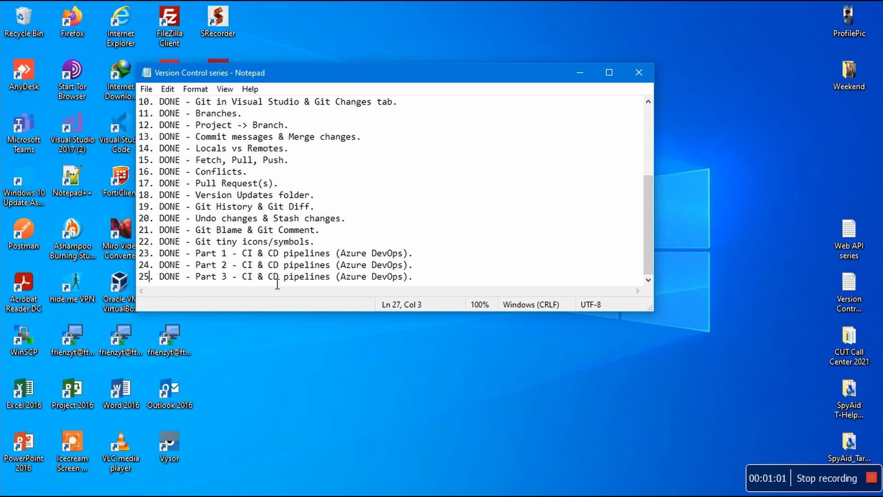
# Step: Switch back to Azure DevOps in Firefox and open the project's Pipelines list in a new tab
pyautogui.moveTo(275, 281); pyautogui.dragTo(285, 280)
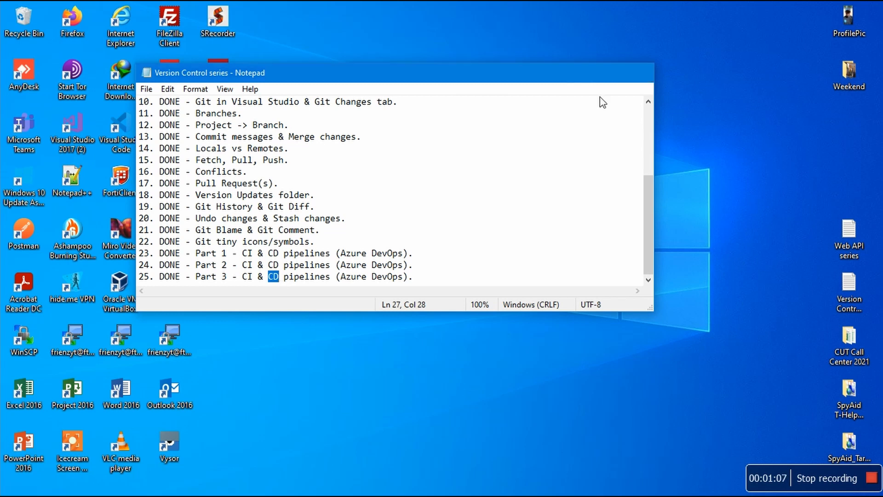
pyautogui.click(418, 495)
pyautogui.moveTo(419, 495)
pyautogui.click(363, 488)
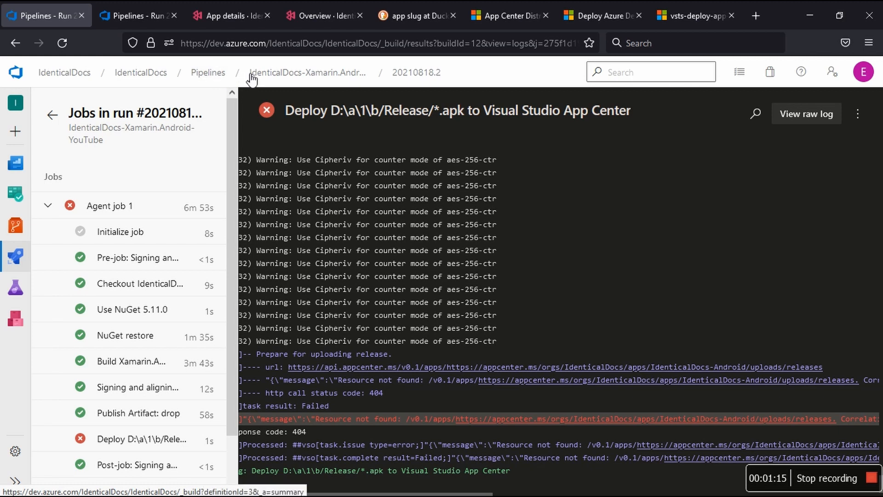
pyautogui.rightClick(221, 74)
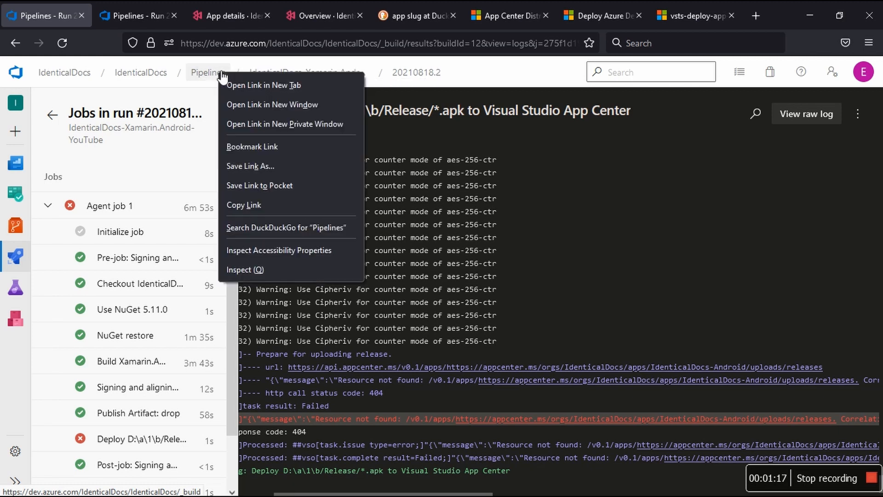
pyautogui.click(250, 81)
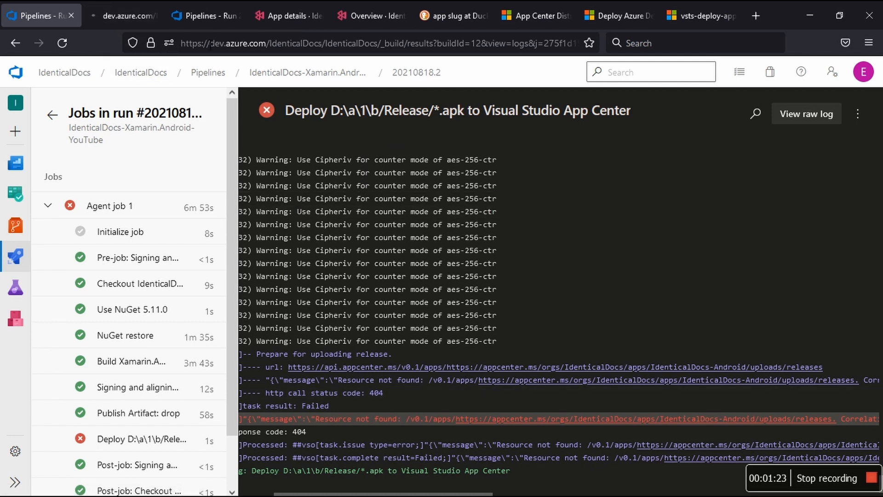
pyautogui.click(126, 11)
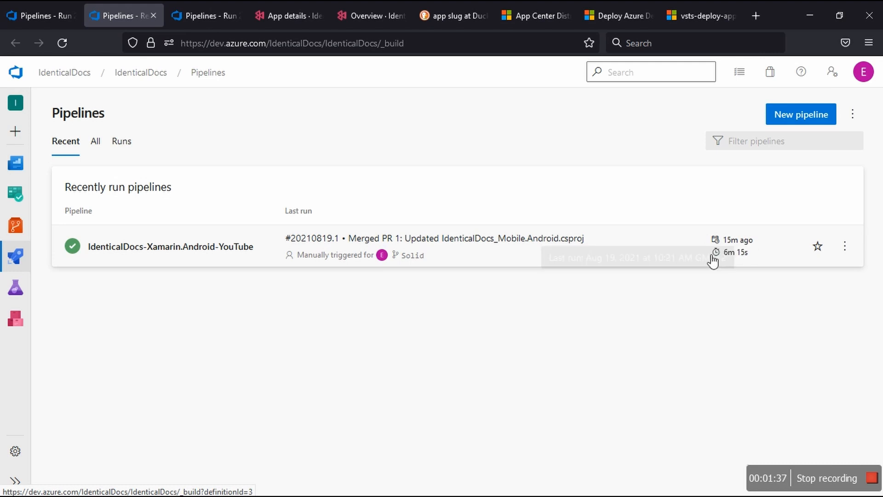
# Step: Open the failed run #20210818.2 of IdenticalDocs-Xamarin.Android-YouTube and bring up its pipeline for editing
pyautogui.click(666, 246)
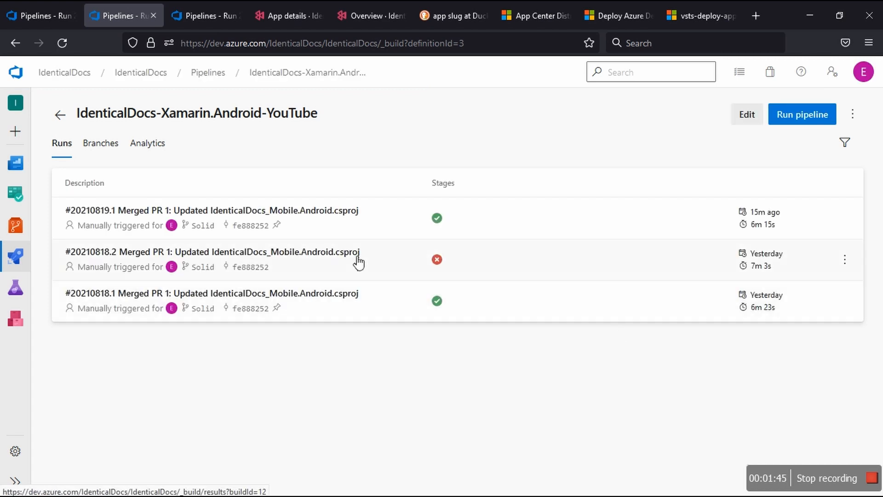
pyautogui.click(387, 267)
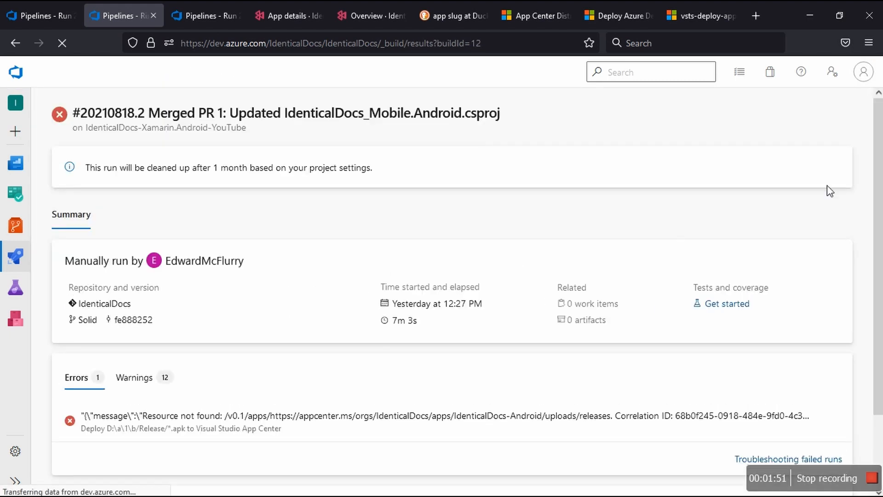
pyautogui.click(840, 116)
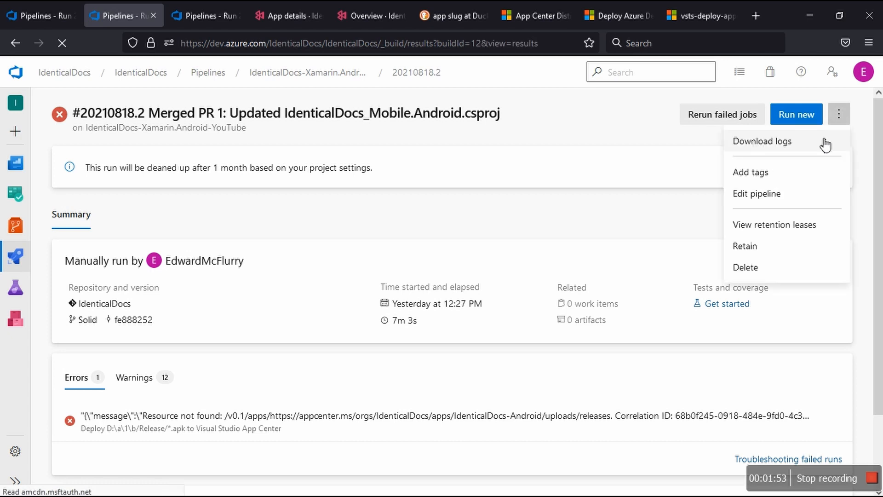
pyautogui.click(750, 196)
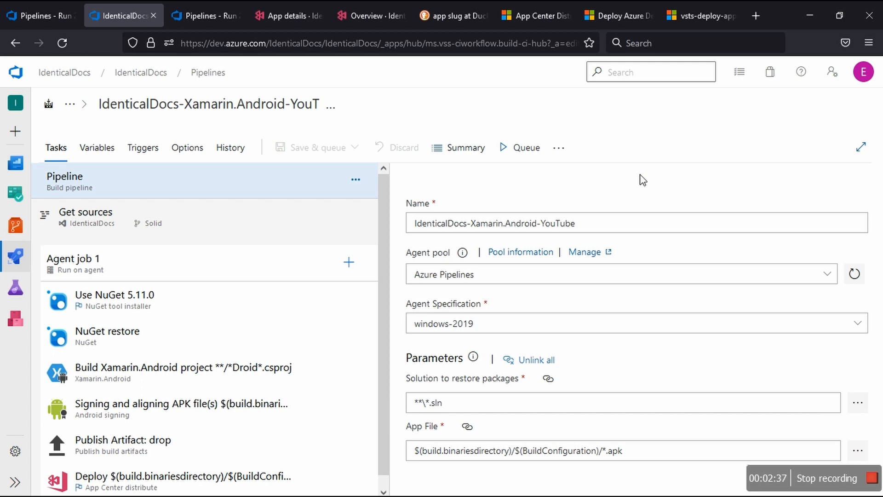
# Step: Open the App Center distribute task's settings and show the help for its App slug field
pyautogui.scroll(-1, 125, 368)
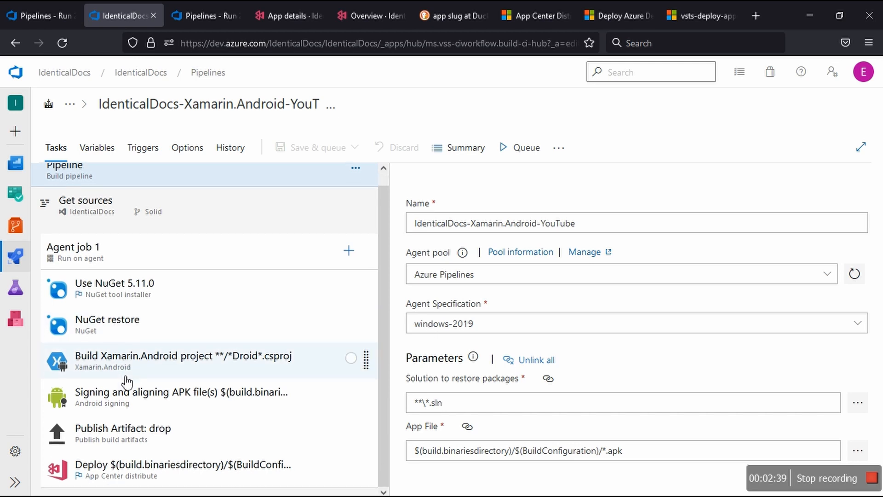
pyautogui.click(138, 468)
pyautogui.scroll(-2, 455, 408)
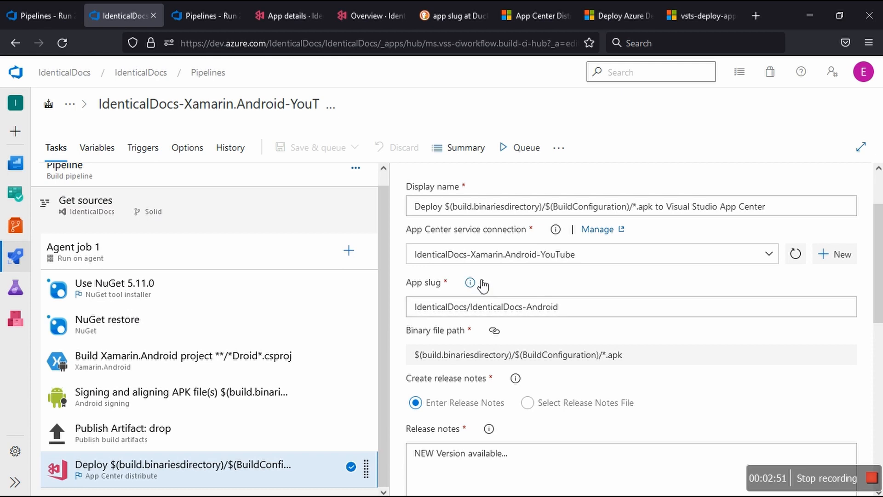
pyautogui.moveTo(481, 285)
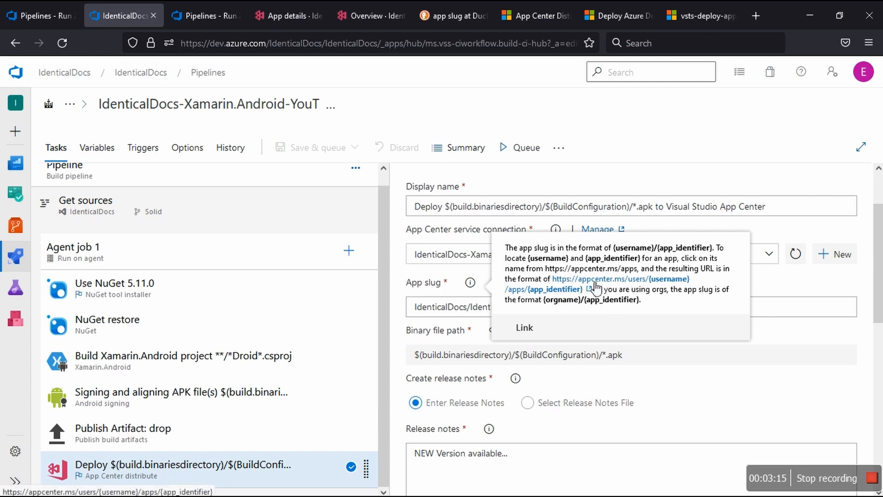
# Step: Close the pipeline editor tab and examine the full width of the failed App Center deployment's error log
pyautogui.click(153, 15)
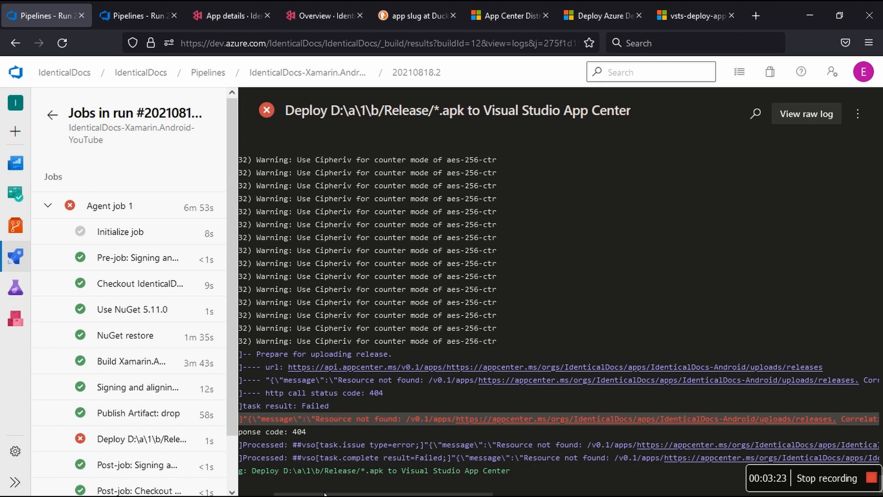
pyautogui.moveTo(329, 494); pyautogui.dragTo(303, 495)
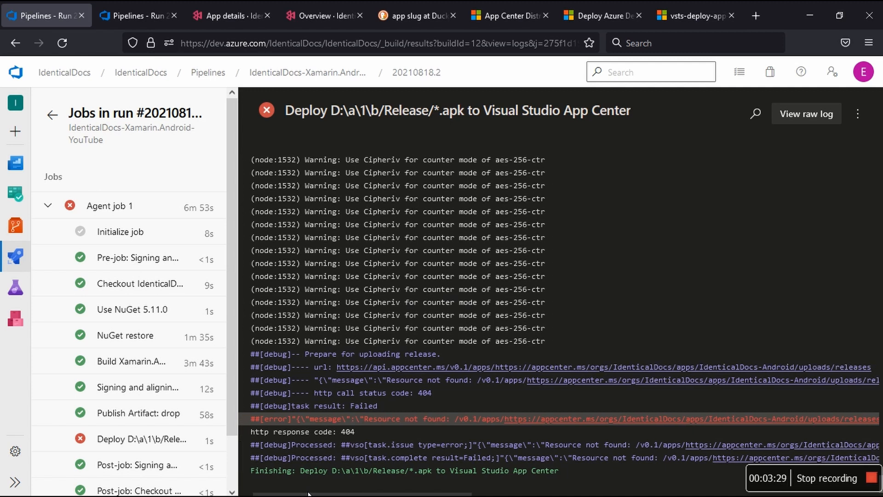
pyautogui.moveTo(304, 495); pyautogui.dragTo(329, 495)
pyautogui.moveTo(335, 493); pyautogui.dragTo(362, 494)
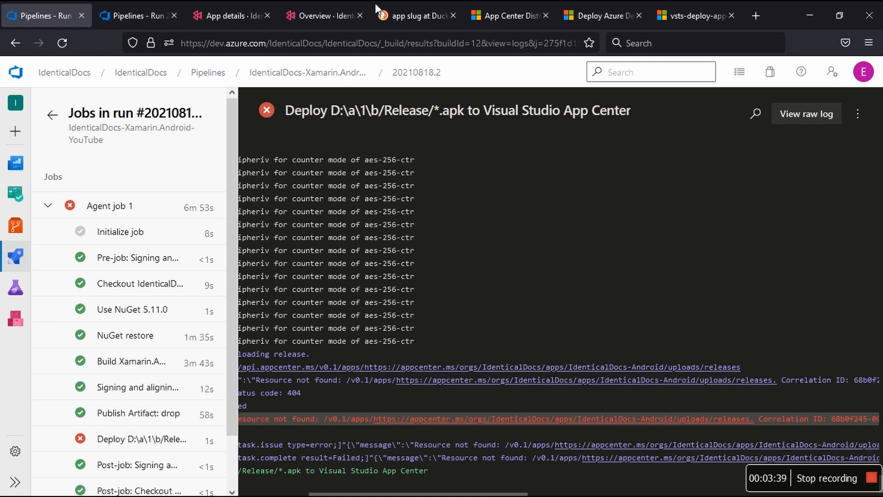
# Step: Close the app slug search results and review the appSlug argument in the App Center Distribute task documentation
pyautogui.click(410, 17)
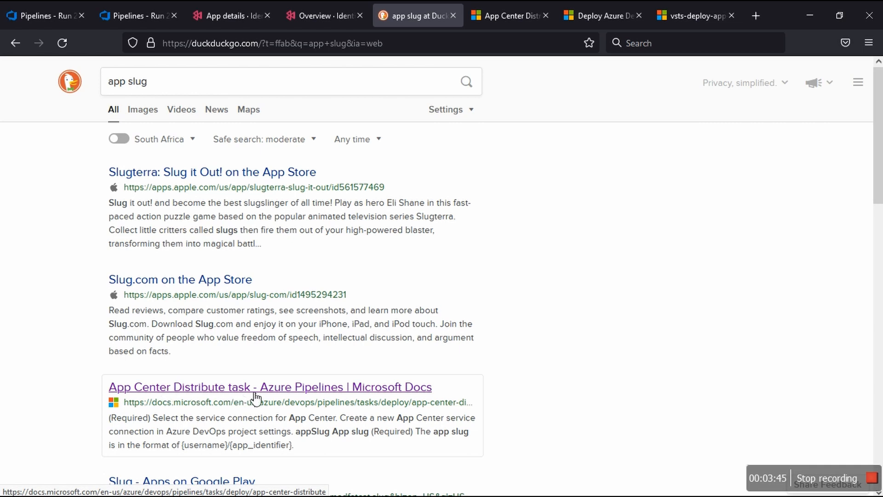
pyautogui.click(453, 16)
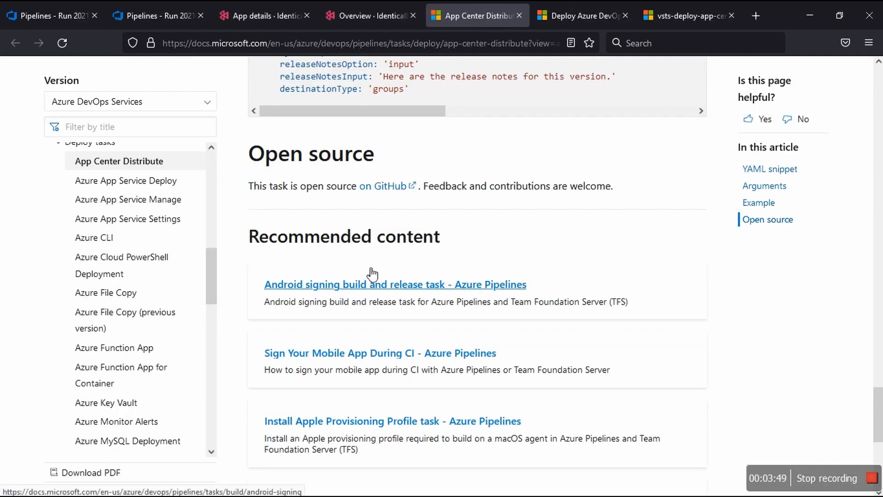
pyautogui.scroll(6, 373, 273)
pyautogui.scroll(7, 373, 273)
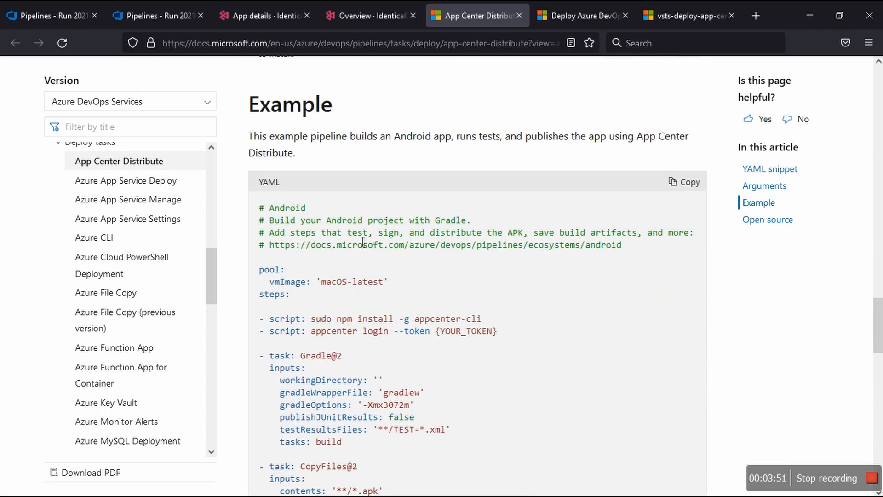
pyautogui.scroll(5, 366, 253)
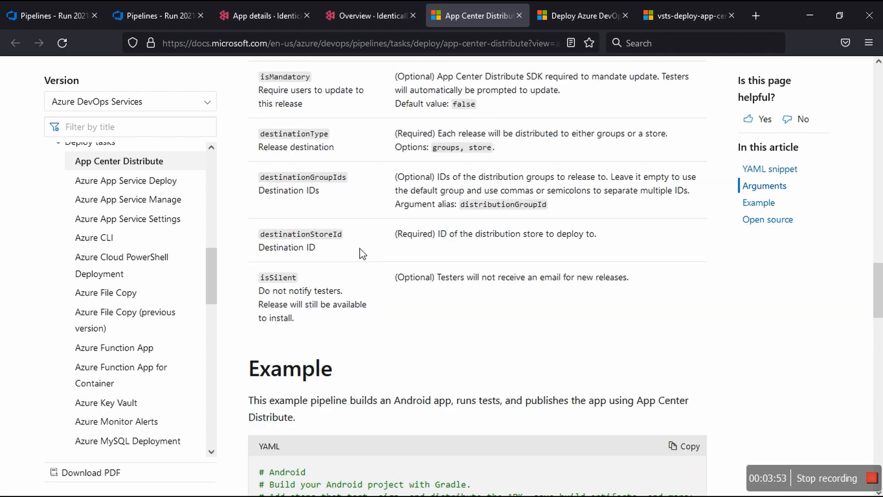
pyautogui.scroll(3, 363, 253)
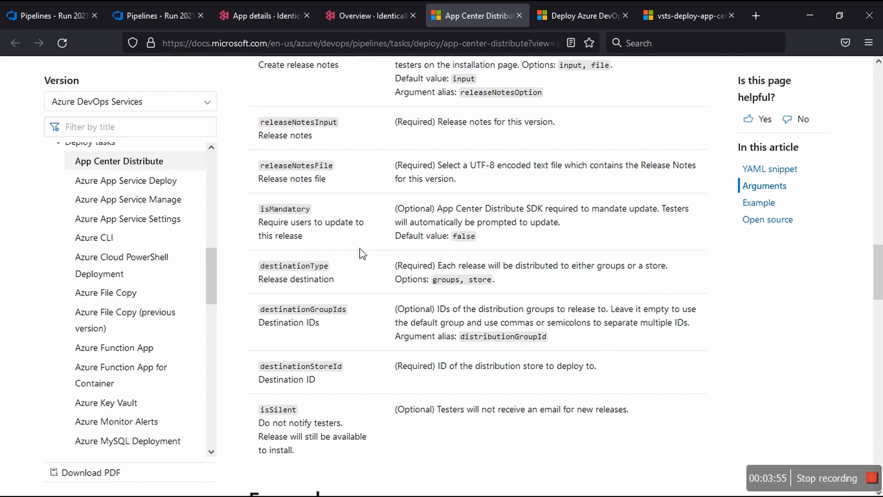
pyautogui.scroll(2, 363, 253)
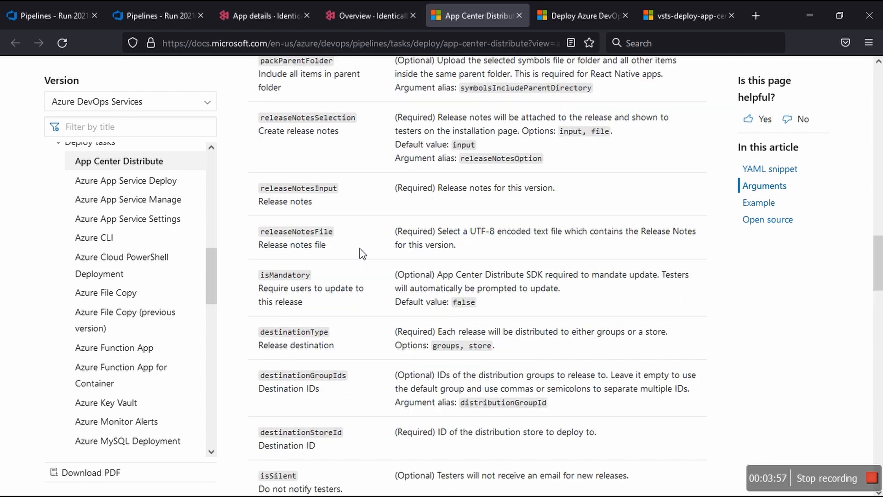
pyautogui.scroll(3, 363, 253)
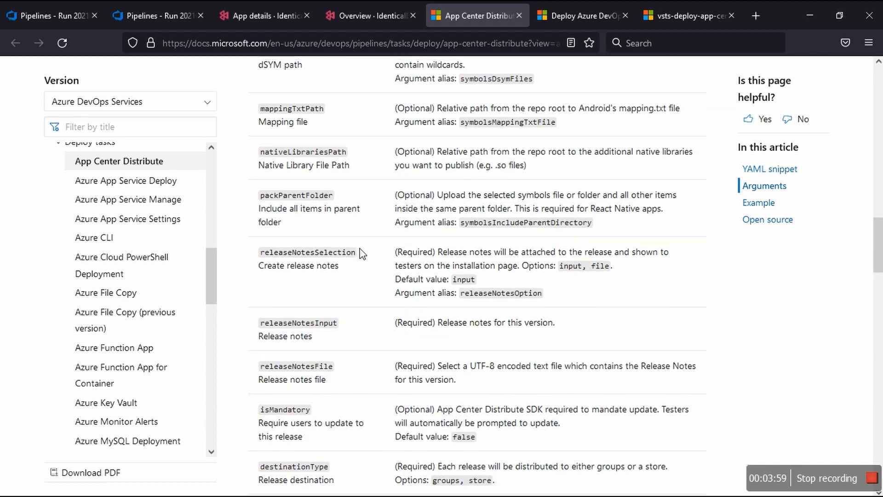
pyautogui.scroll(5, 363, 254)
pyautogui.scroll(6, 358, 252)
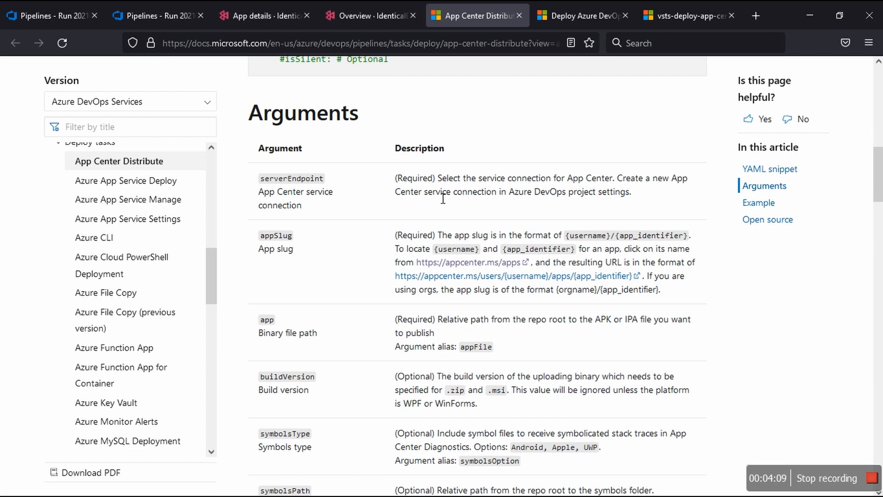
# Step: Read how to derive the app slug from the App Center URL in the Deploy Azure DevOps Builds article
pyautogui.click(565, 15)
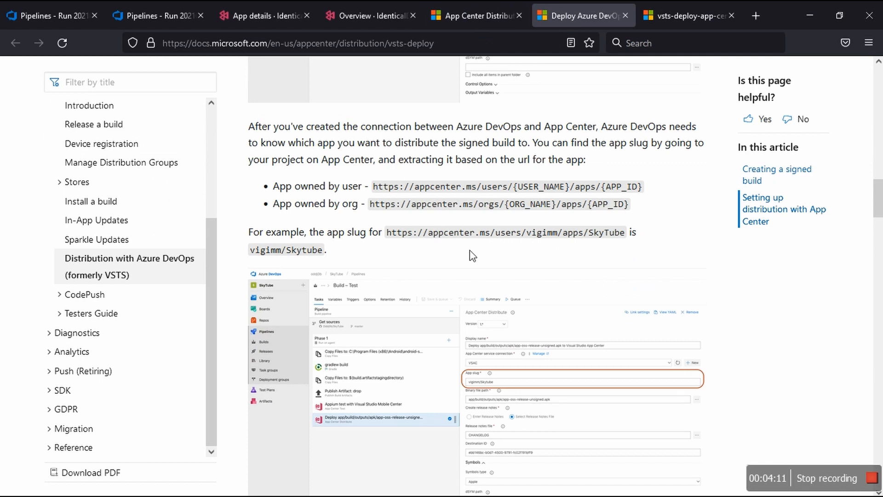
pyautogui.scroll(5, 470, 250)
pyautogui.scroll(10, 470, 249)
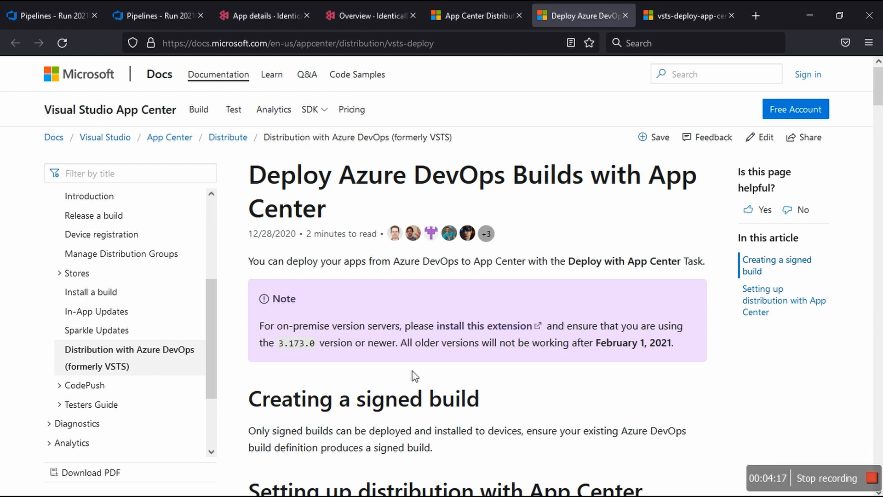
pyautogui.scroll(-6, 413, 391)
pyautogui.scroll(-13, 418, 397)
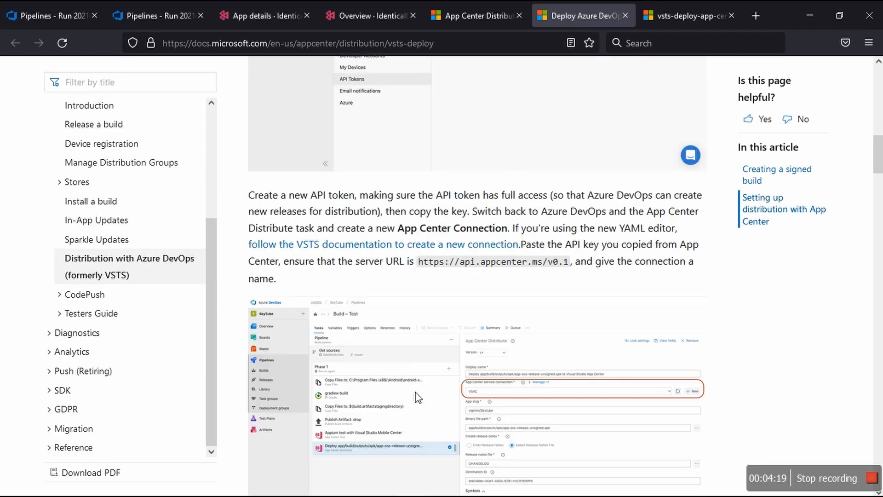
pyautogui.scroll(-1, 418, 396)
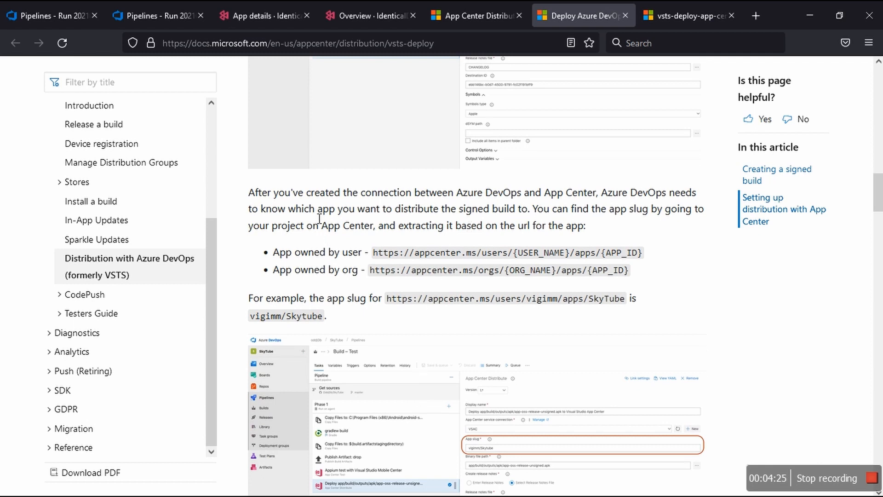
# Step: Examine the article's user and org URL patterns and compare its SkyTube example URL with the resulting app slug
pyautogui.scroll(4, 633, 220)
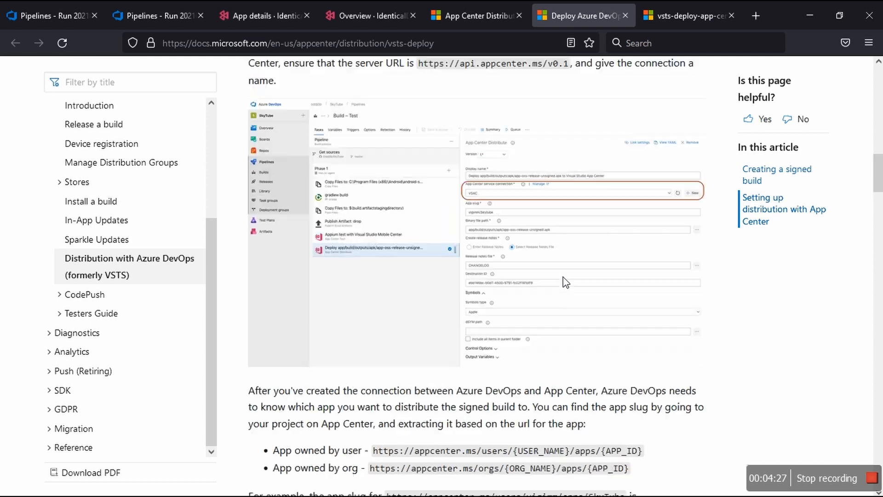
pyautogui.scroll(-2, 566, 282)
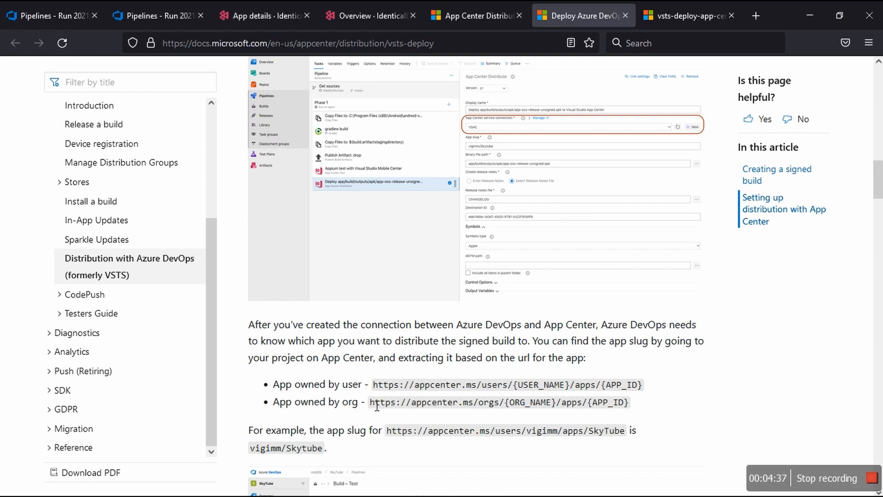
pyautogui.moveTo(375, 405); pyautogui.dragTo(580, 419)
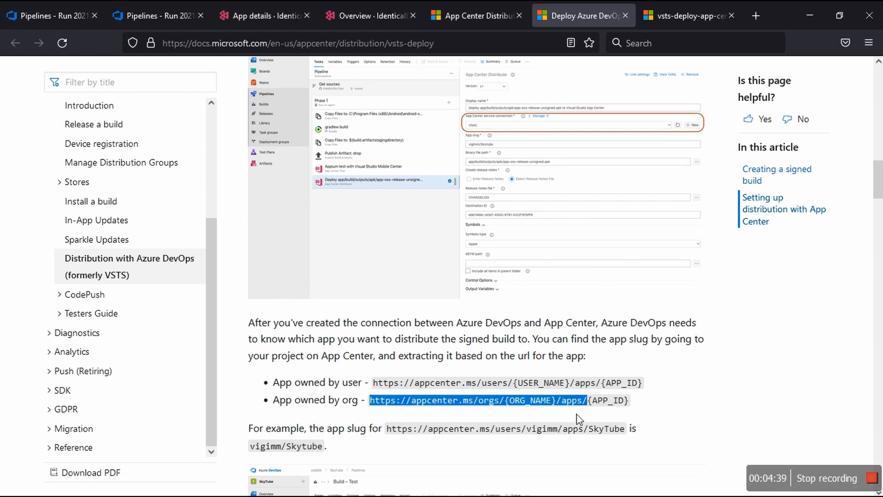
pyautogui.scroll(-4, 580, 419)
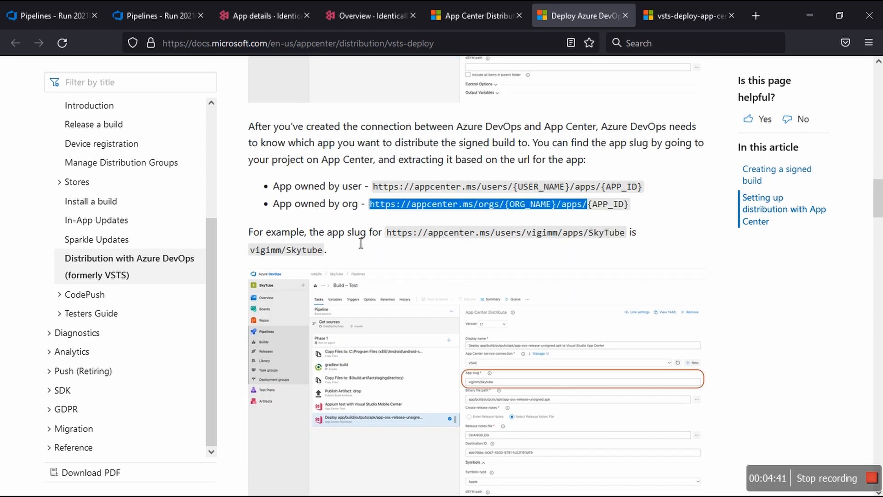
pyautogui.moveTo(416, 239); pyautogui.dragTo(623, 241)
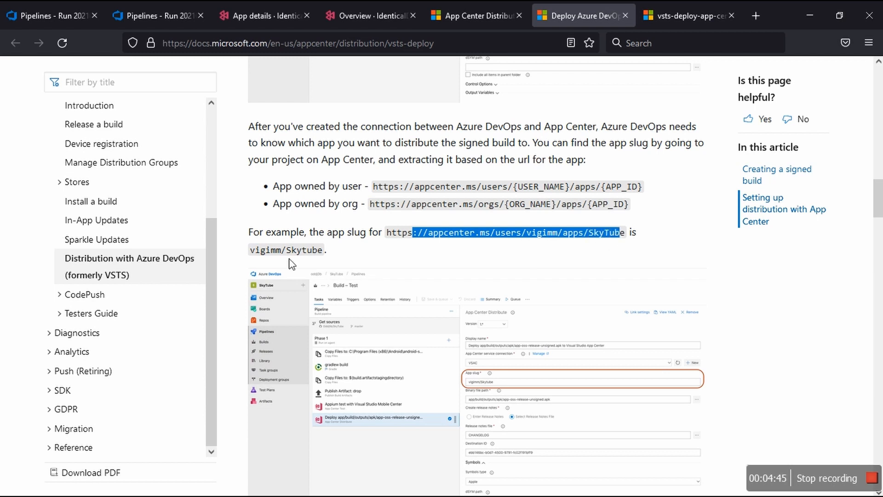
pyautogui.doubleClick(275, 253)
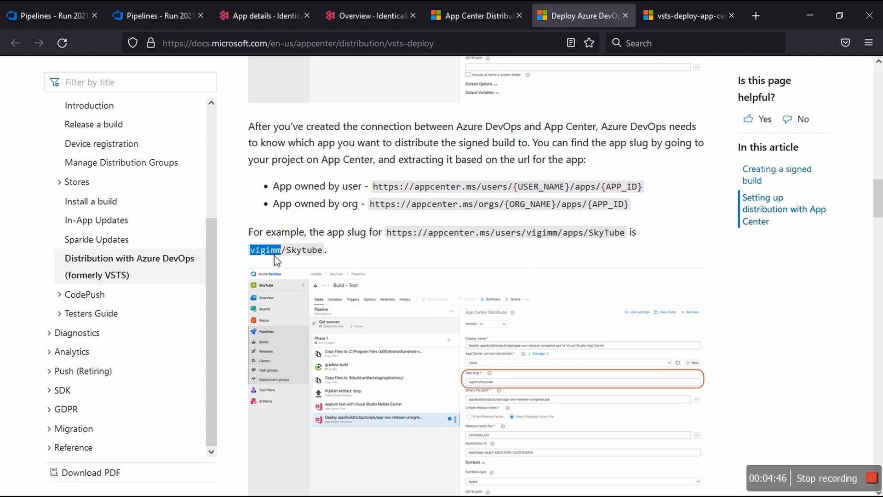
pyautogui.doubleClick(542, 232)
pyautogui.doubleClick(309, 251)
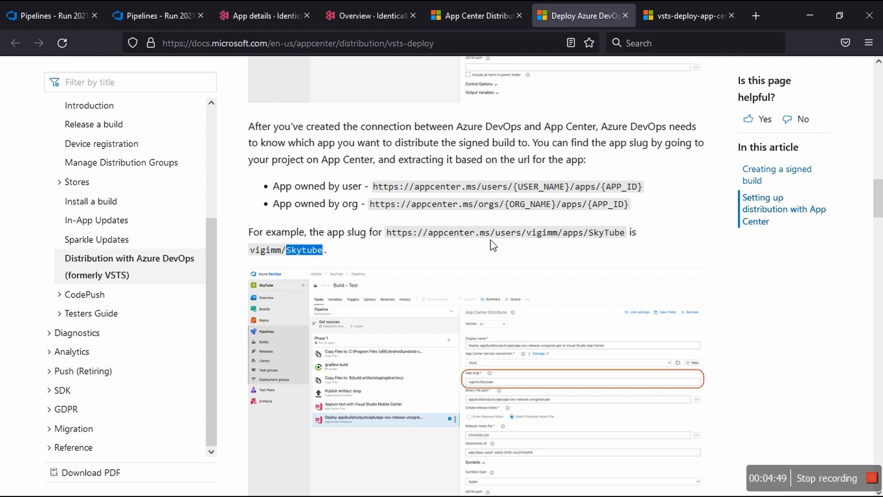
pyautogui.doubleClick(603, 233)
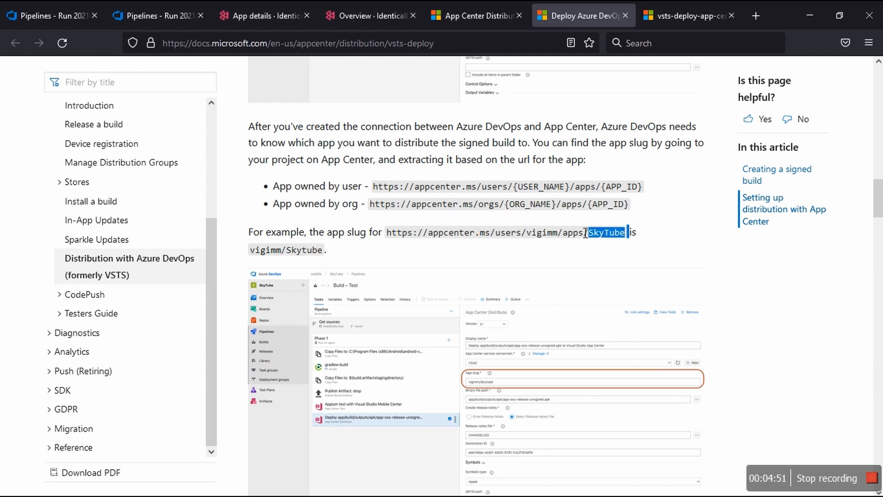
pyautogui.doubleClick(552, 211)
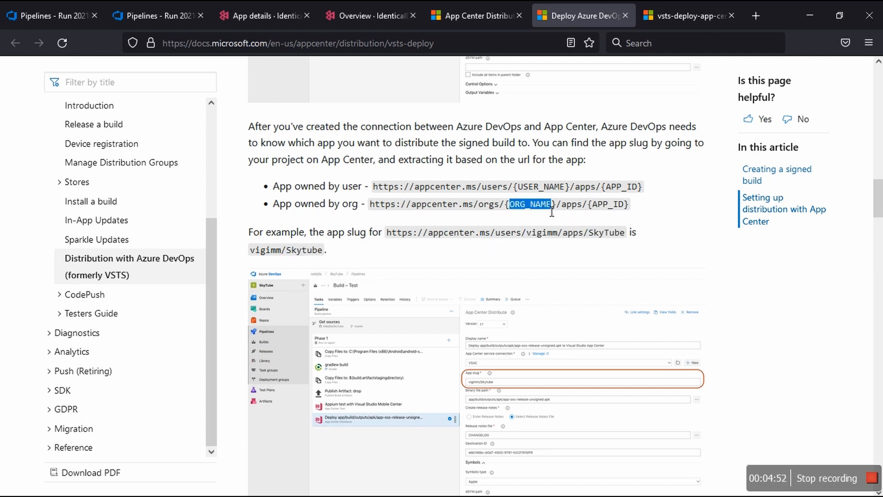
pyautogui.doubleClick(609, 204)
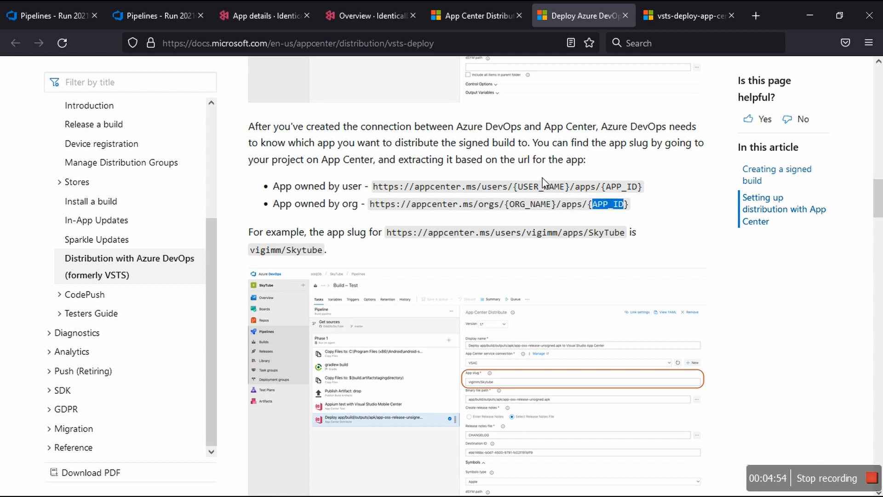
# Step: Return to failed run 20210818.2 and open the run list of the IdenticalDocs-Xamarin.Android-YouTube pipeline
pyautogui.click(138, 11)
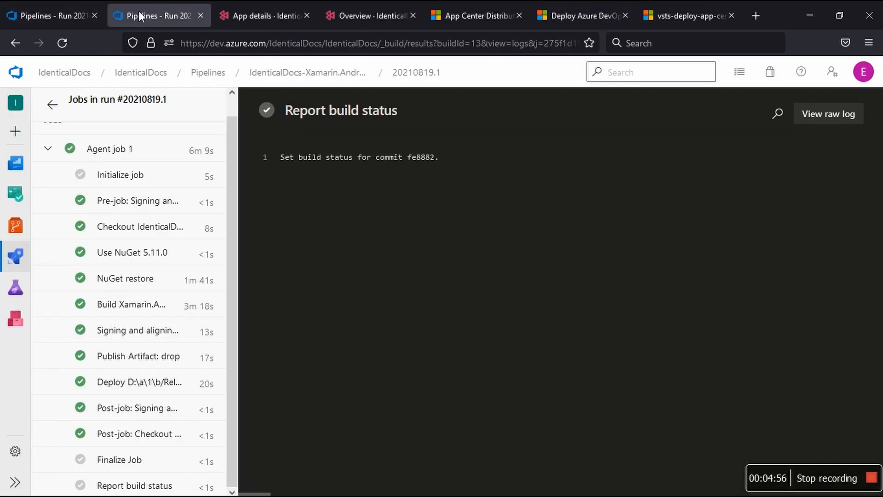
pyautogui.click(63, 13)
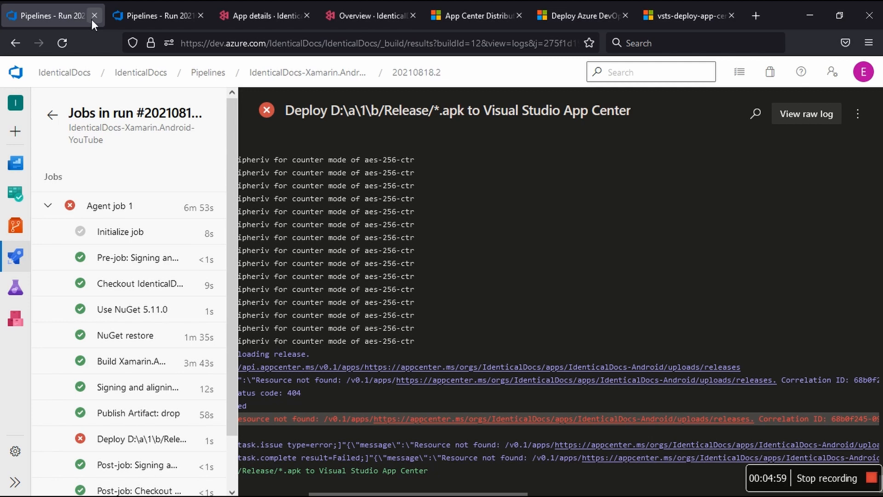
pyautogui.click(317, 78)
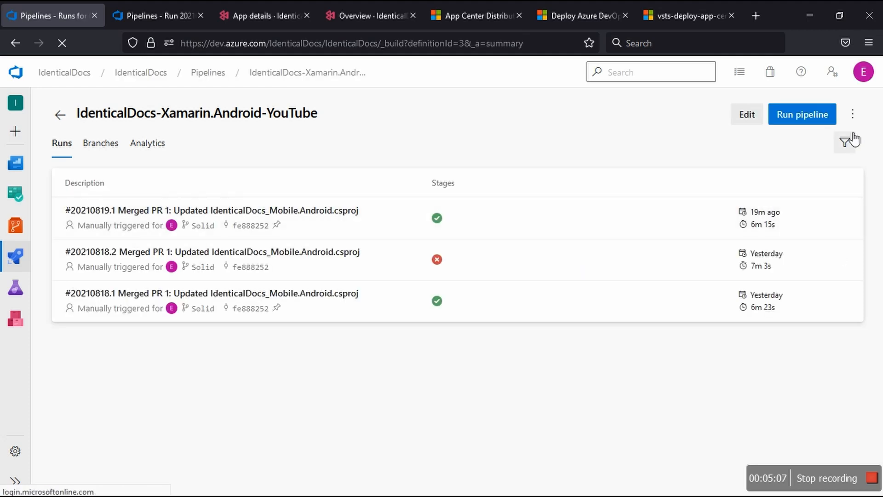
# Step: Pause the IdenticalDocs-Xamarin.Android-YouTube pipeline and review its management options
pyautogui.click(853, 116)
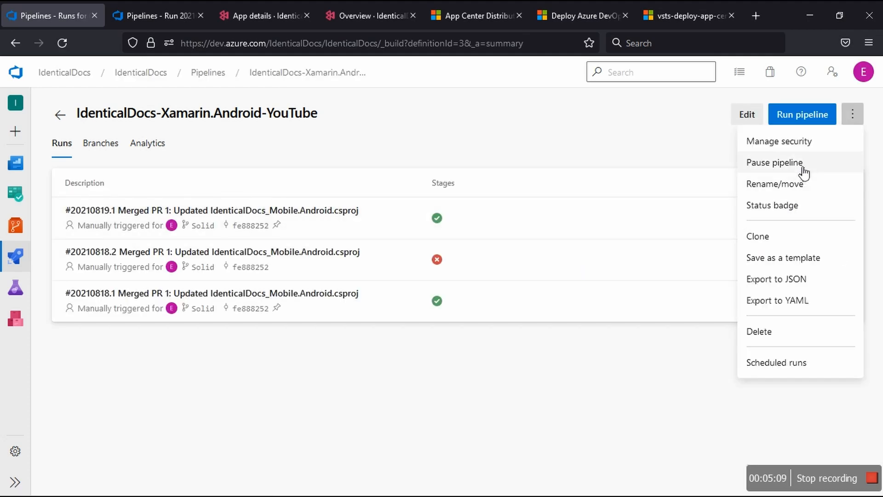
pyautogui.click(590, 273)
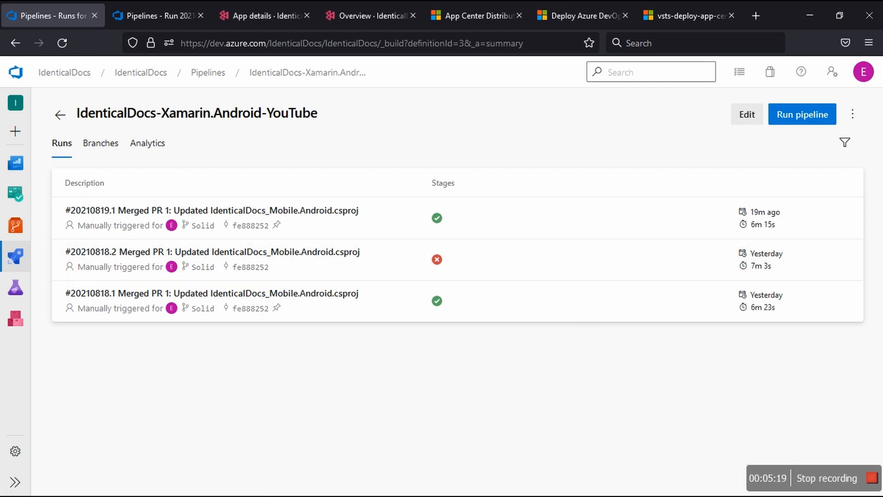
pyautogui.click(853, 114)
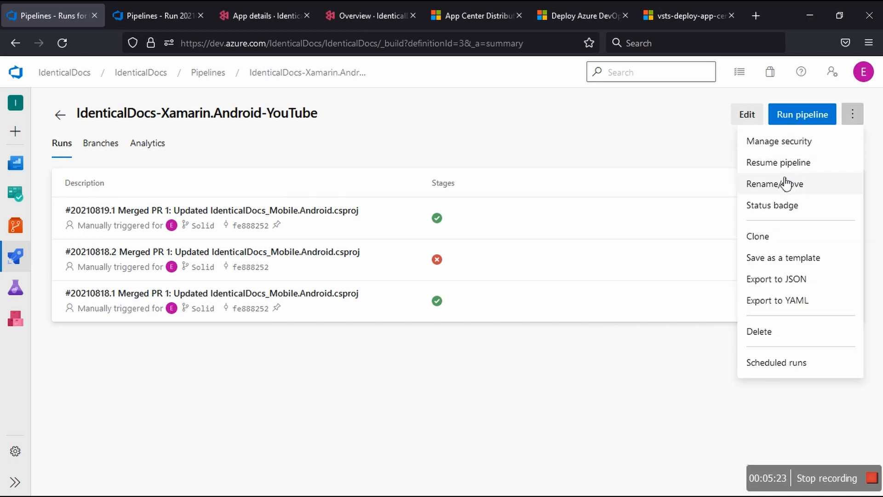
pyautogui.click(516, 348)
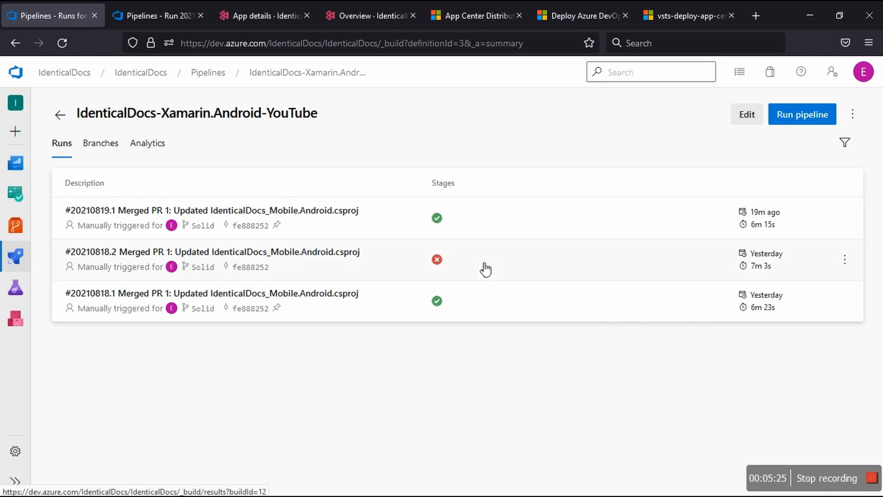
# Step: Check the summary of failed run #20210818.2, and open the pipeline for editing from run #20210819.1
pyautogui.click(484, 269)
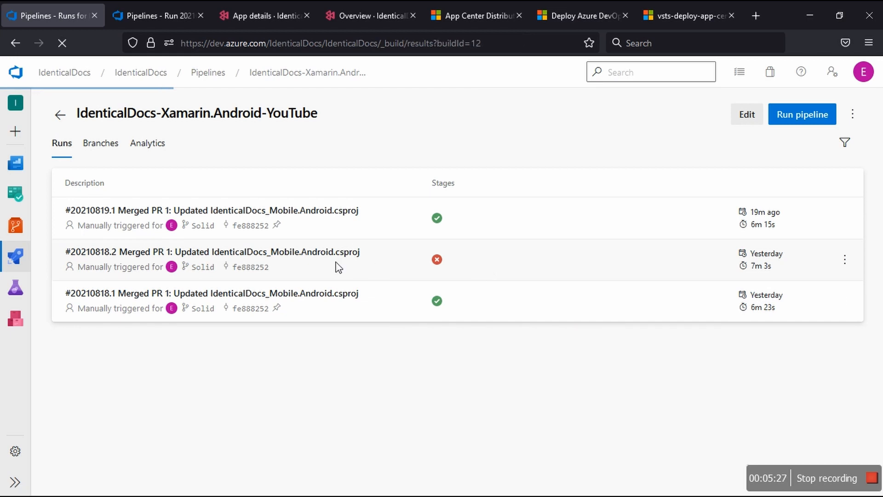
pyautogui.click(16, 43)
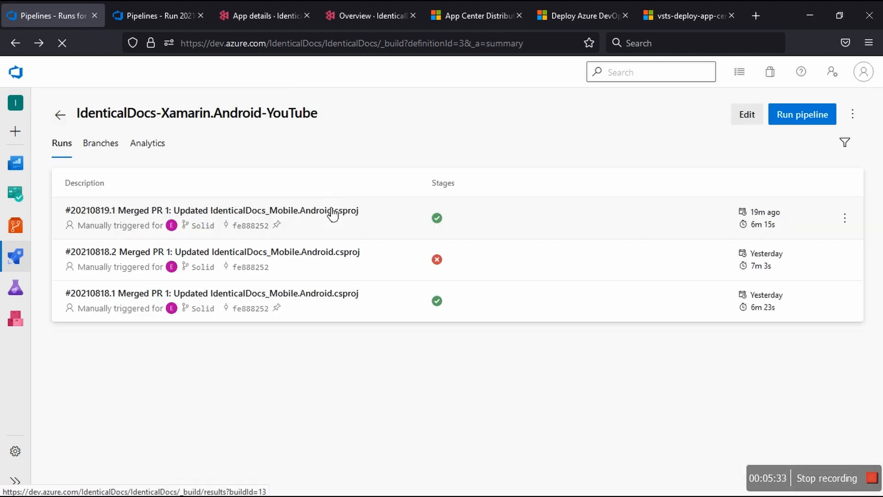
pyautogui.click(770, 225)
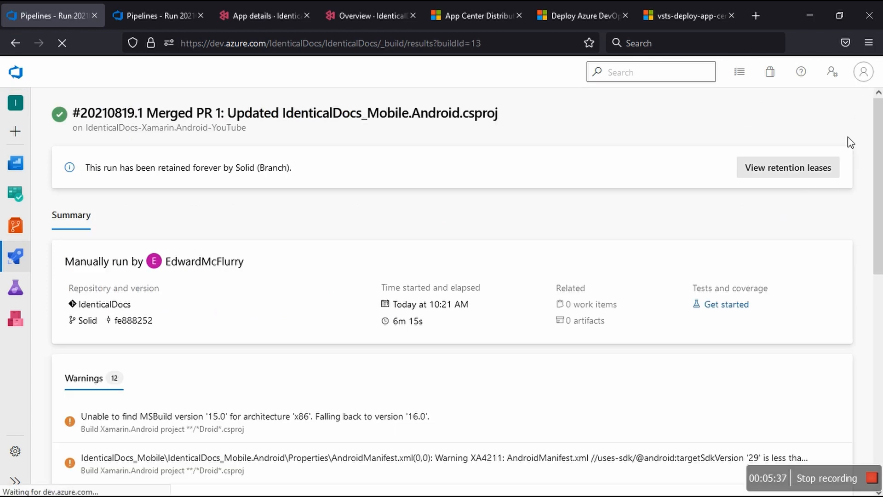
pyautogui.click(839, 114)
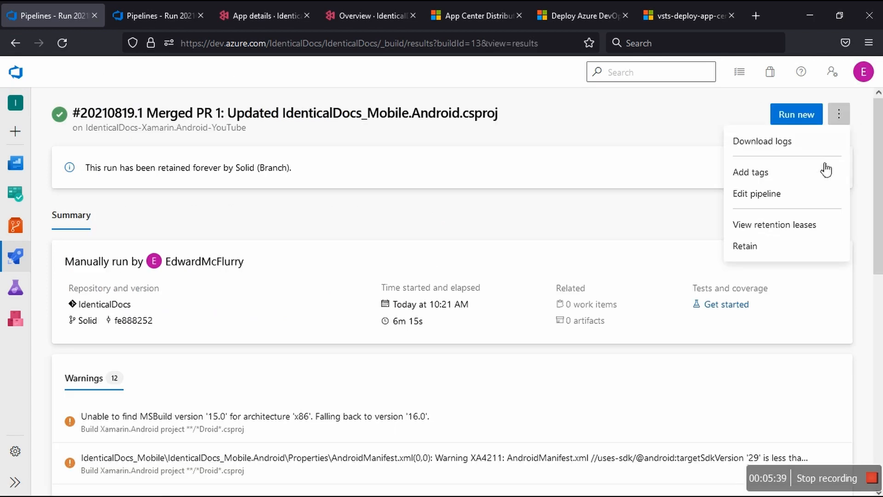
pyautogui.click(747, 194)
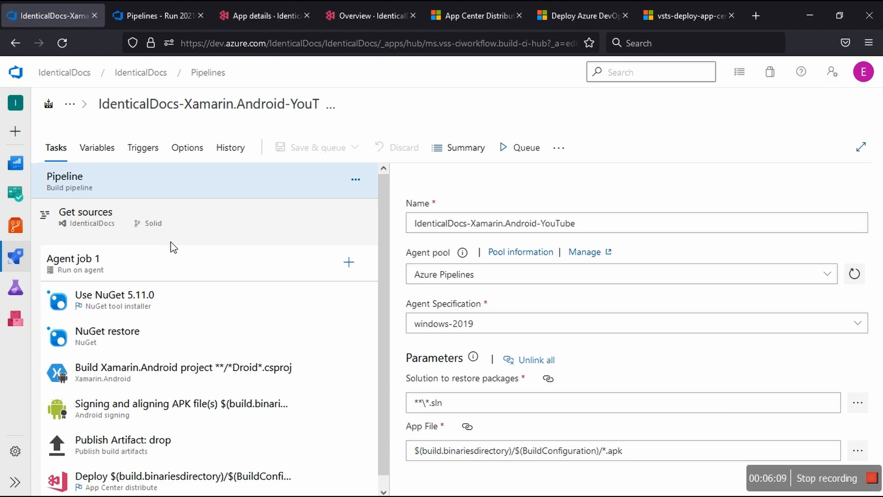
# Step: Open the App Center distribute task's settings and select the organization part of its app slug
pyautogui.scroll(-1, 192, 275)
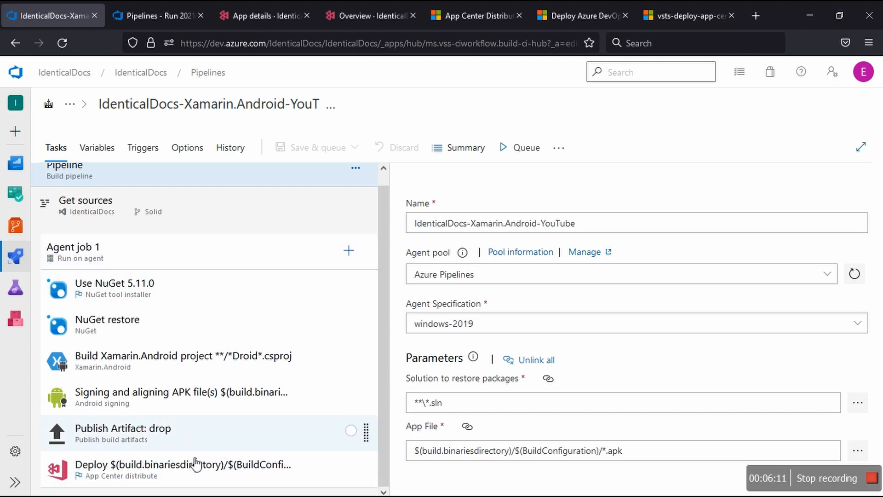
pyautogui.click(199, 472)
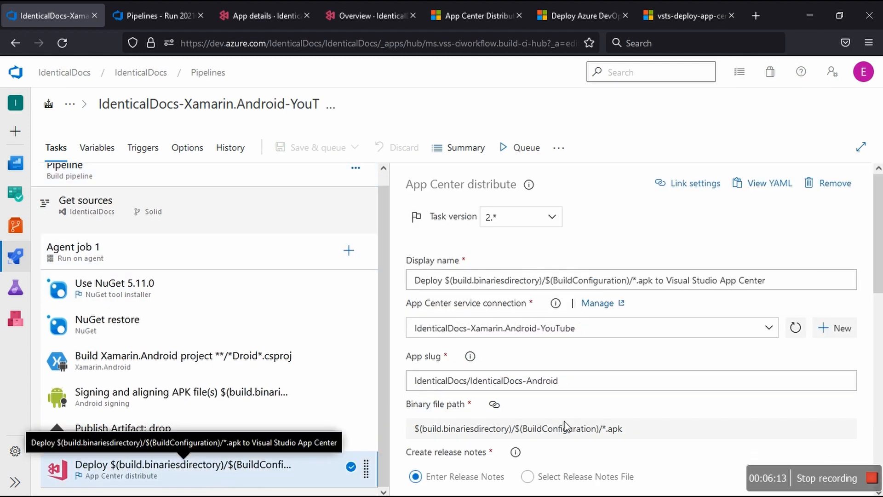
pyautogui.doubleClick(432, 387)
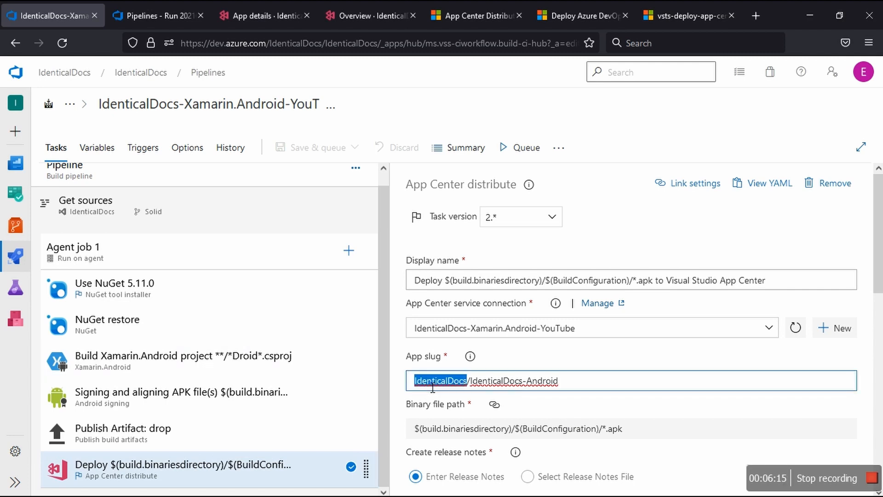
# Step: Compare the organization and app names in the App Center app details URL with the distribute task's app slug
pyautogui.click(364, 20)
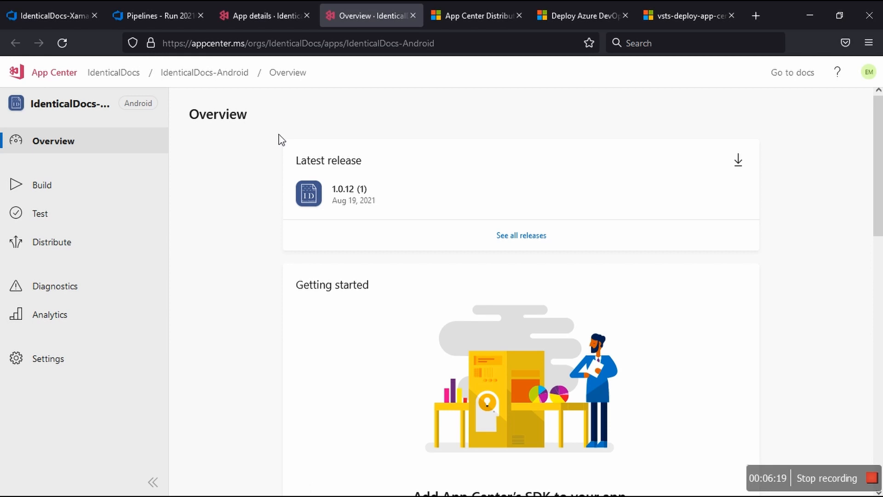
pyautogui.click(274, 18)
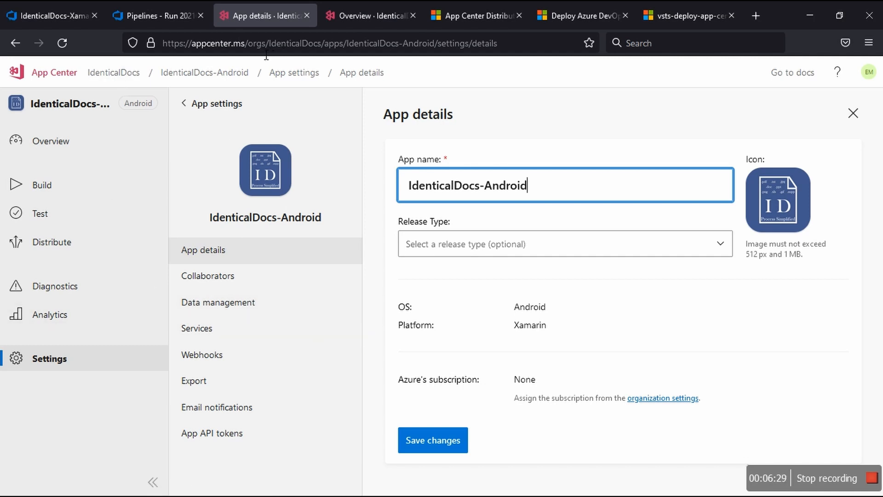
pyautogui.doubleClick(292, 52)
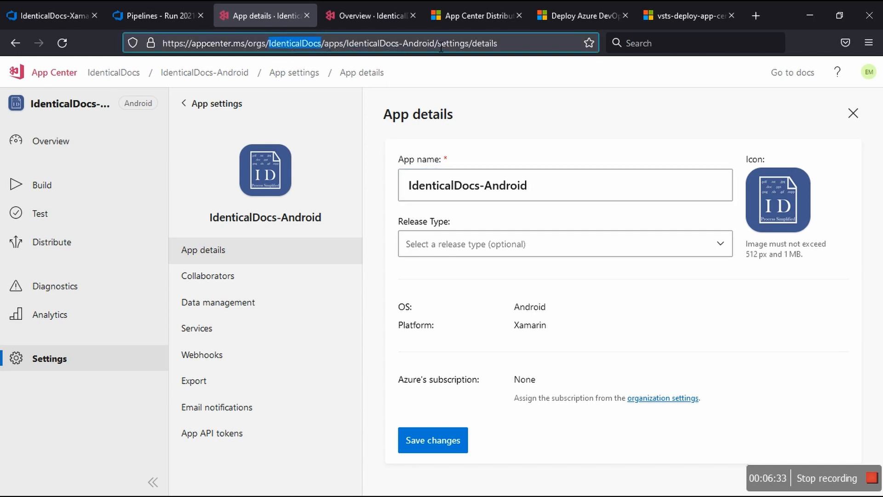
pyautogui.moveTo(435, 47); pyautogui.dragTo(359, 49)
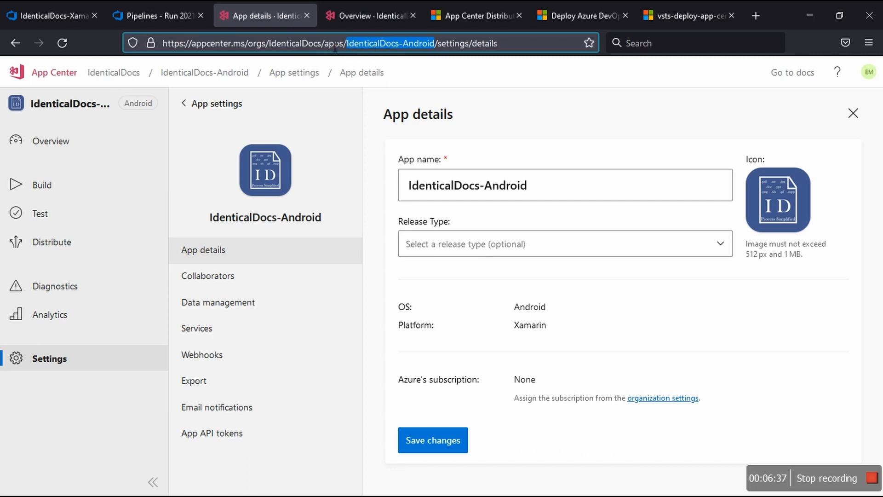
pyautogui.doubleClick(317, 43)
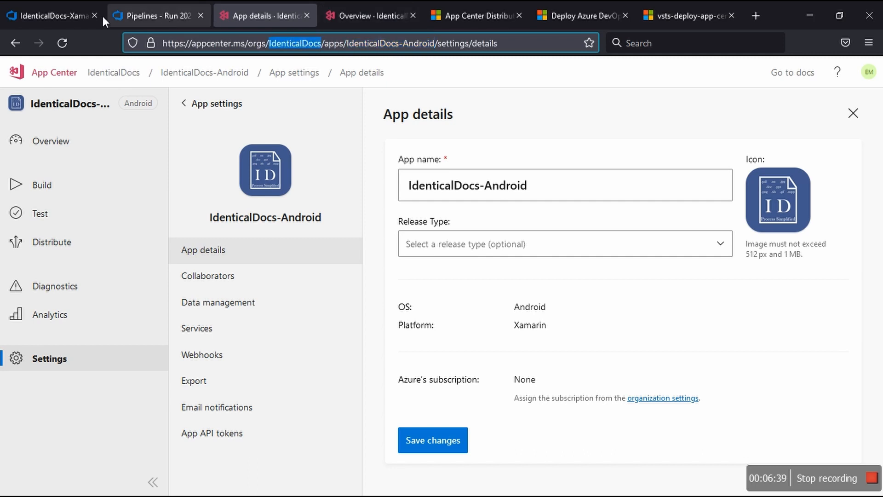
pyautogui.click(62, 16)
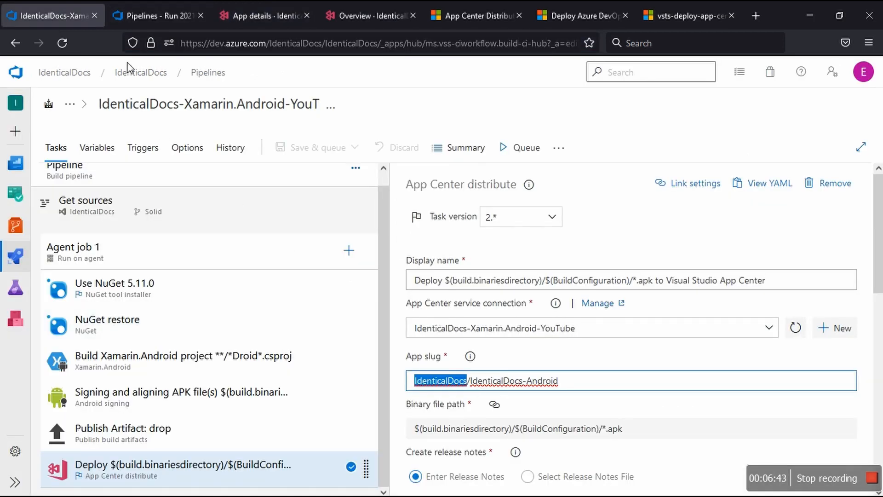
# Step: Close the pipeline editor and App details tabs, and open the IdenticalDocs-Android app's build branches in App Center
pyautogui.click(95, 15)
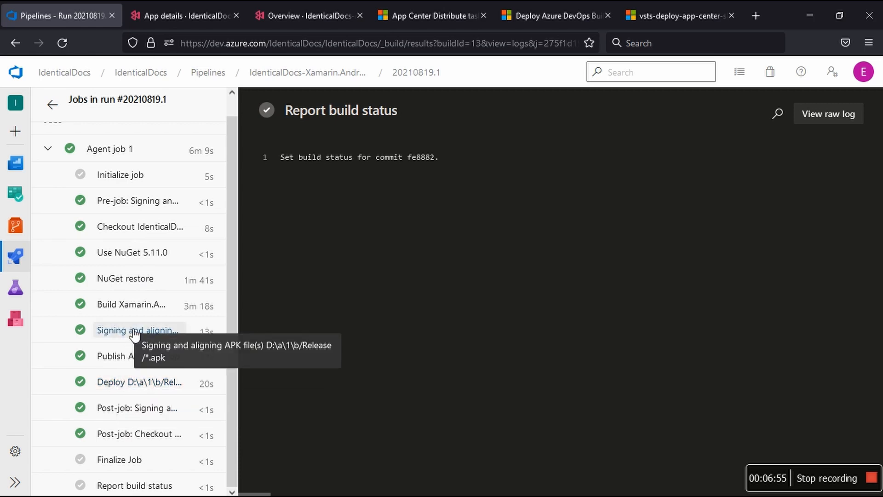
pyautogui.click(264, 15)
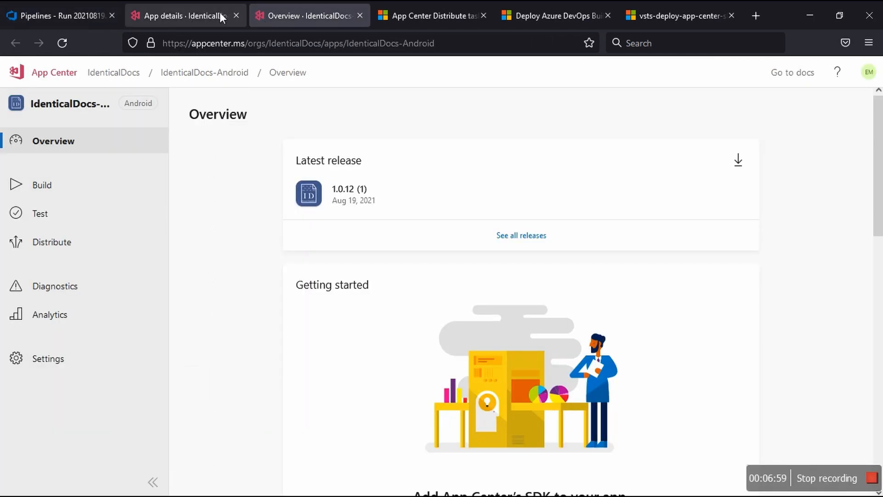
pyautogui.click(232, 14)
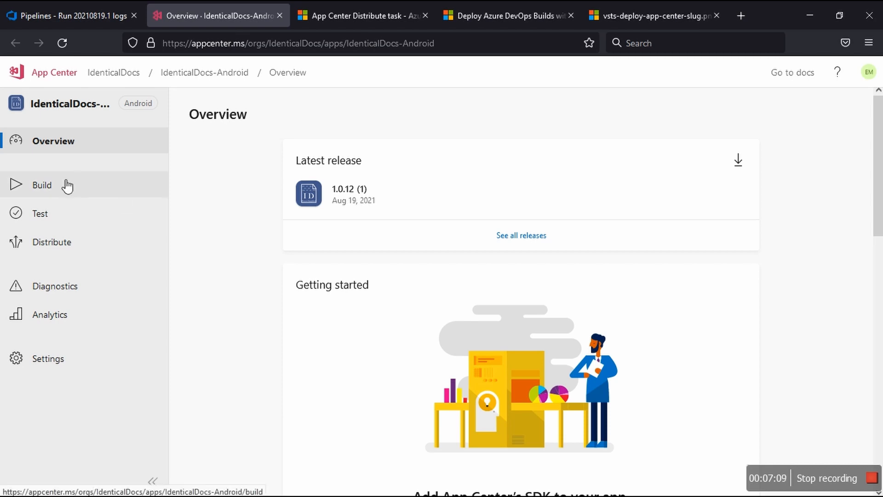
pyautogui.click(55, 191)
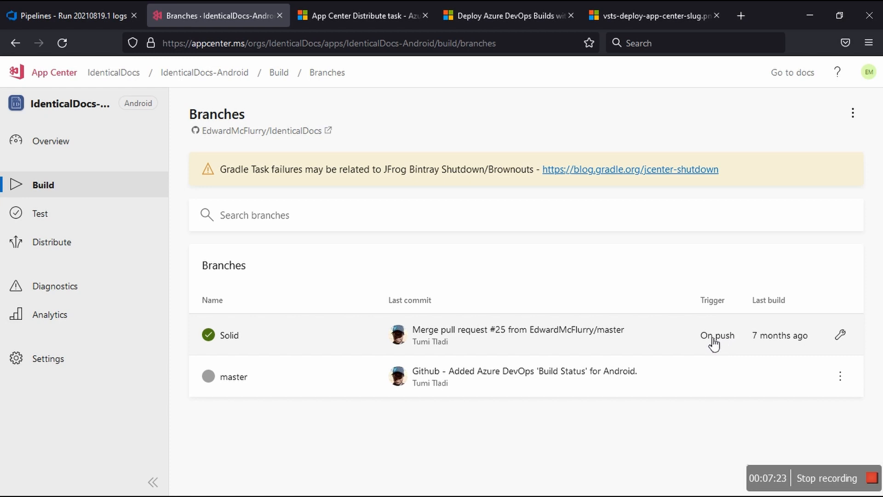
# Step: Open the IdenticalDocs-Android release history, check release 28's available actions, and open that release's details
pyautogui.click(46, 249)
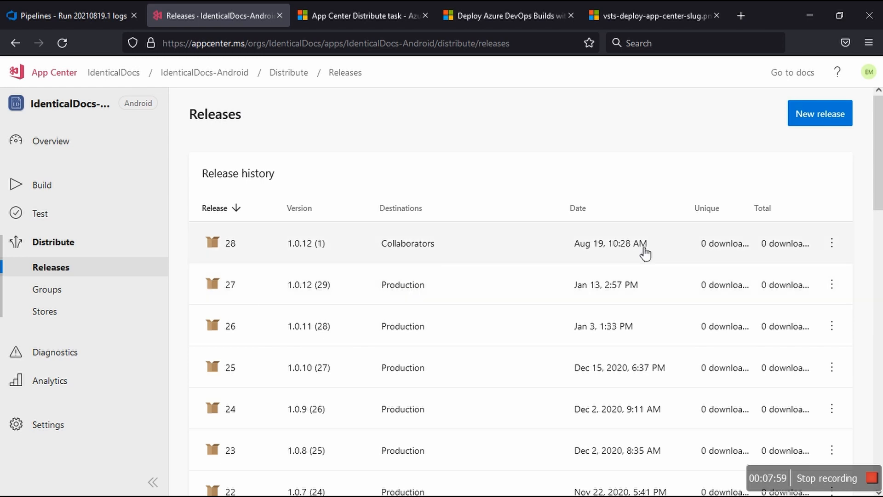
pyautogui.click(844, 246)
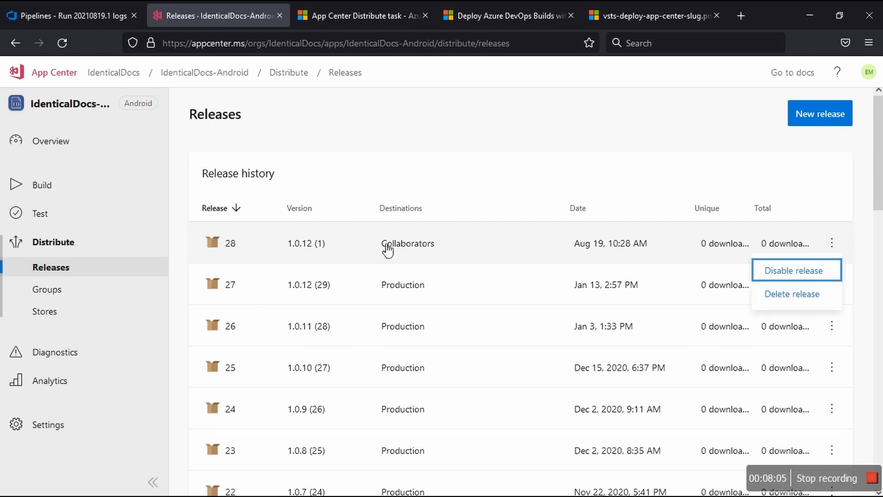
pyautogui.click(301, 248)
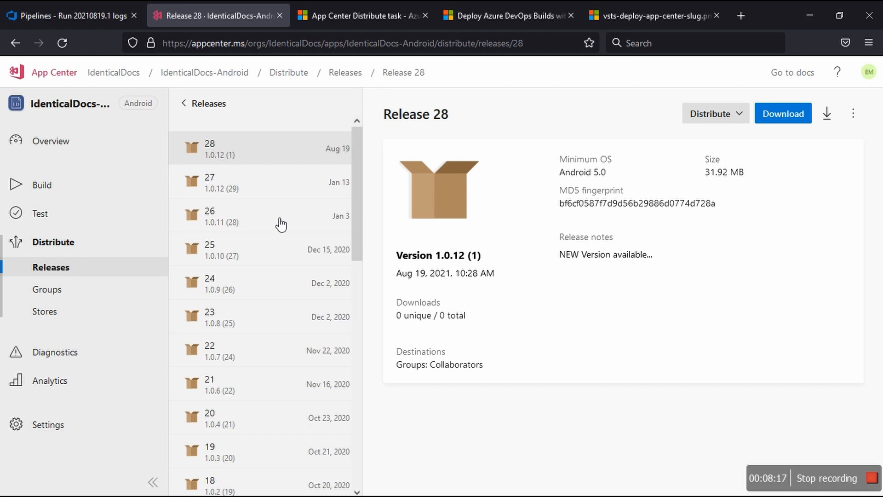
# Step: Switch to Azure DevOps and run the IdenticalDocs-Xamarin.Android-YouTube pipeline on the Solid branch with system diagnostics enabled
pyautogui.click(65, 18)
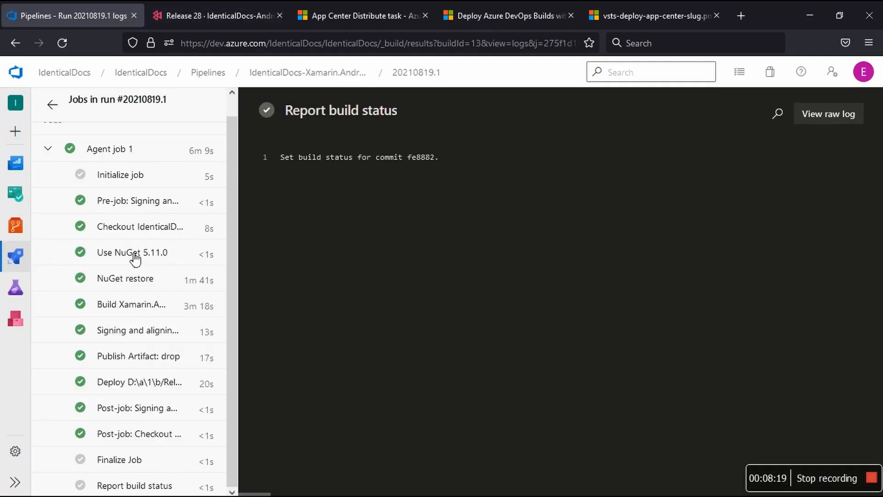
pyautogui.click(212, 74)
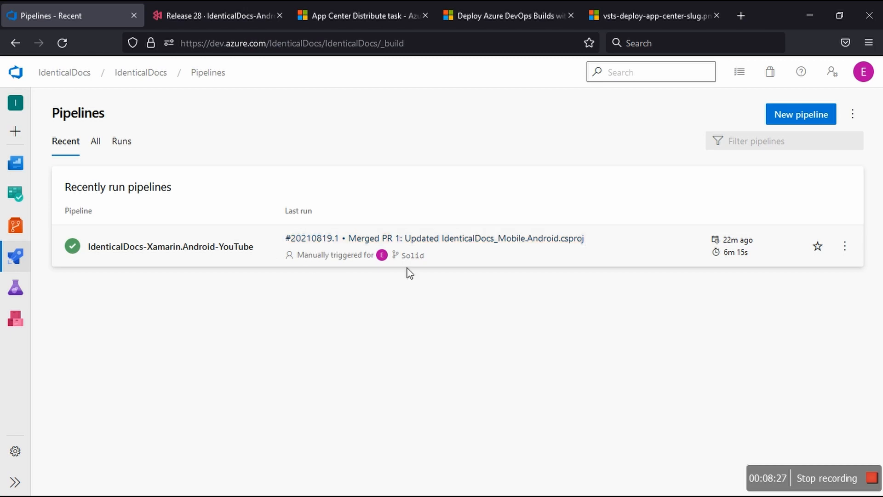
pyautogui.click(635, 256)
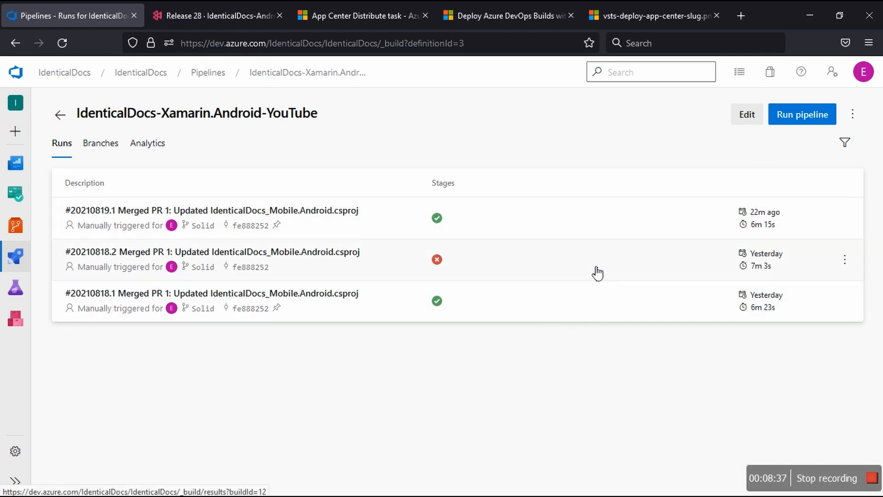
pyautogui.click(794, 119)
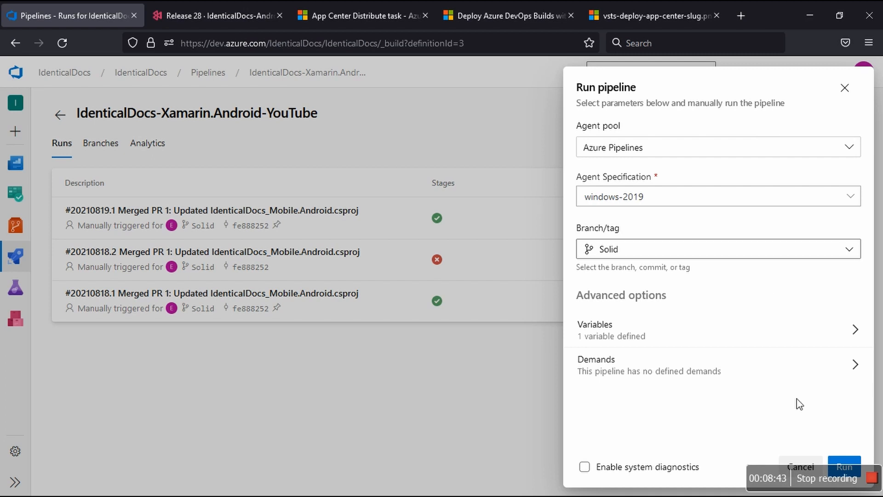
pyautogui.click(588, 468)
pyautogui.click(846, 466)
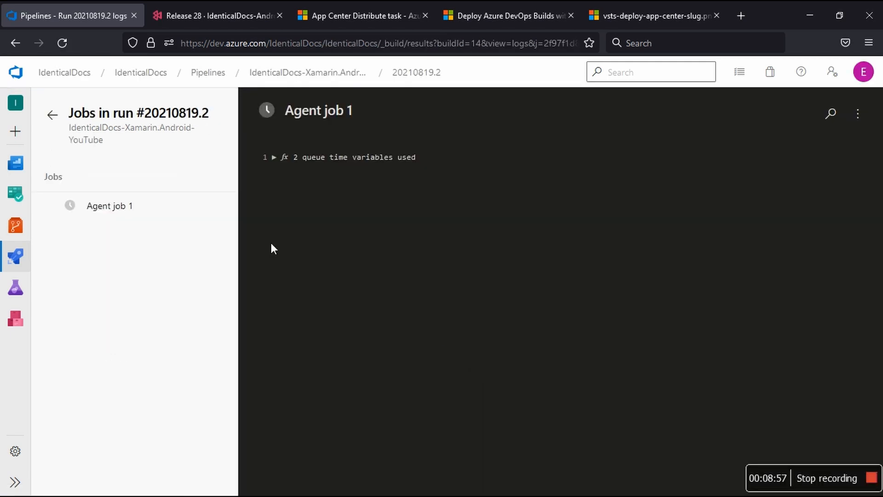
# Step: Return to App Center and examine release 28's version, date, downloads, destination group, MD5 fingerprint and release notes
pyautogui.click(177, 9)
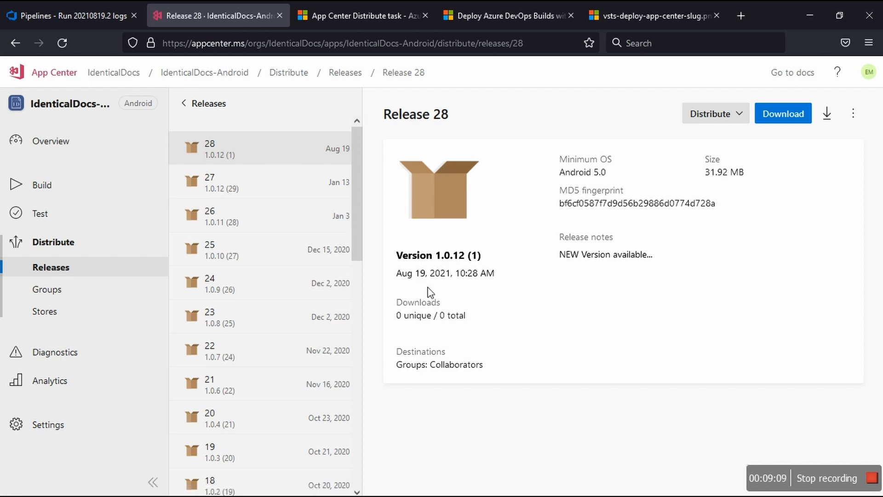
pyautogui.doubleClick(473, 255)
pyautogui.moveTo(461, 273); pyautogui.dragTo(481, 274)
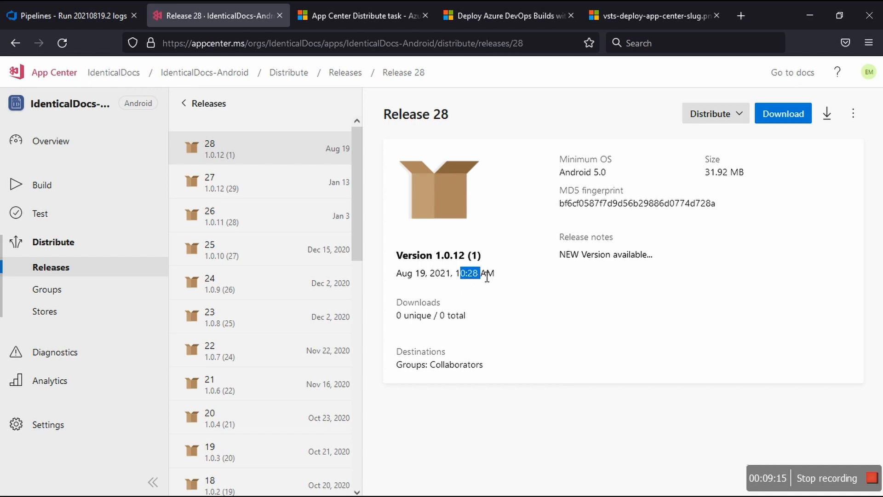
pyautogui.moveTo(415, 316); pyautogui.dragTo(445, 316)
pyautogui.moveTo(445, 364); pyautogui.dragTo(470, 364)
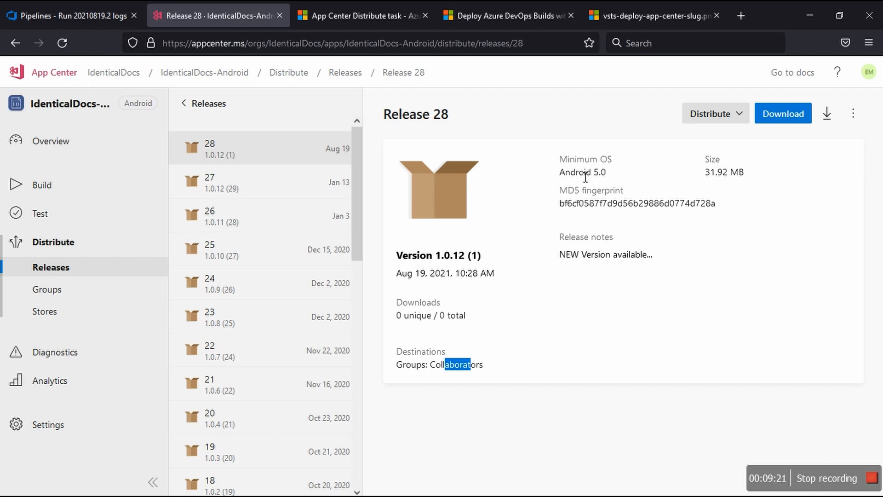
pyautogui.moveTo(579, 177); pyautogui.dragTo(618, 203)
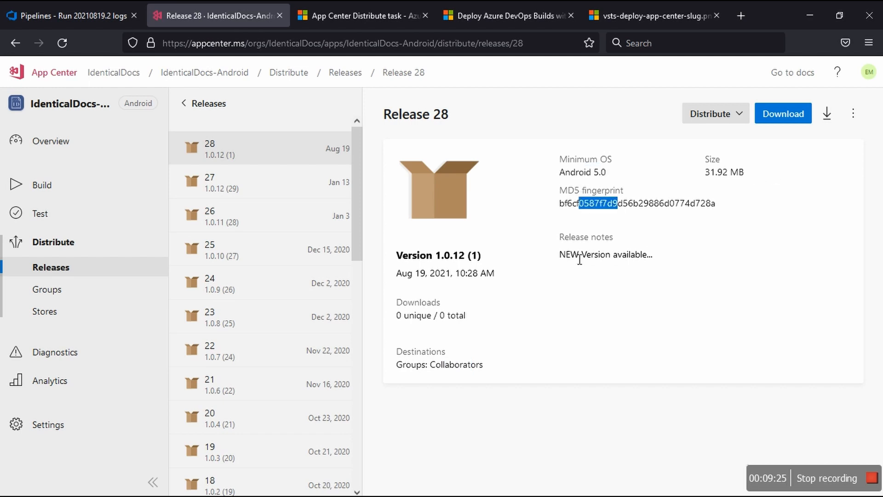
pyautogui.moveTo(570, 256); pyautogui.dragTo(639, 261)
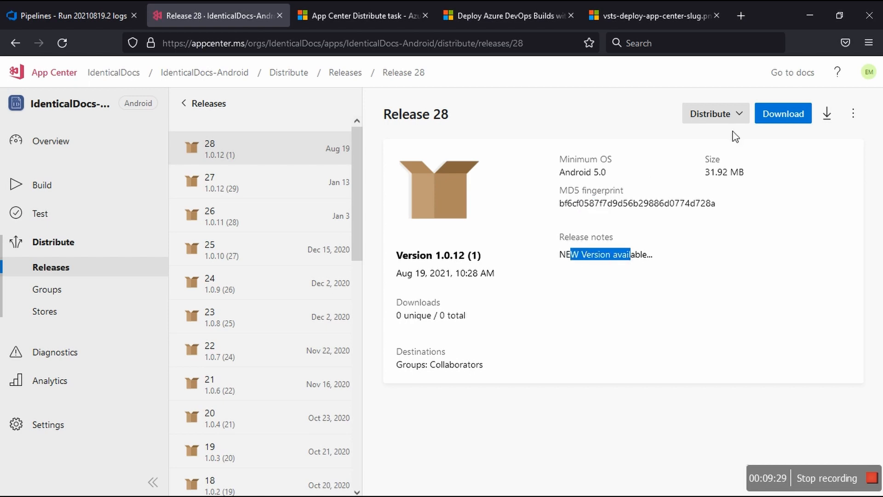
# Step: Check release 28's distribution destination options and view the QR code and link for installing the app
pyautogui.click(745, 119)
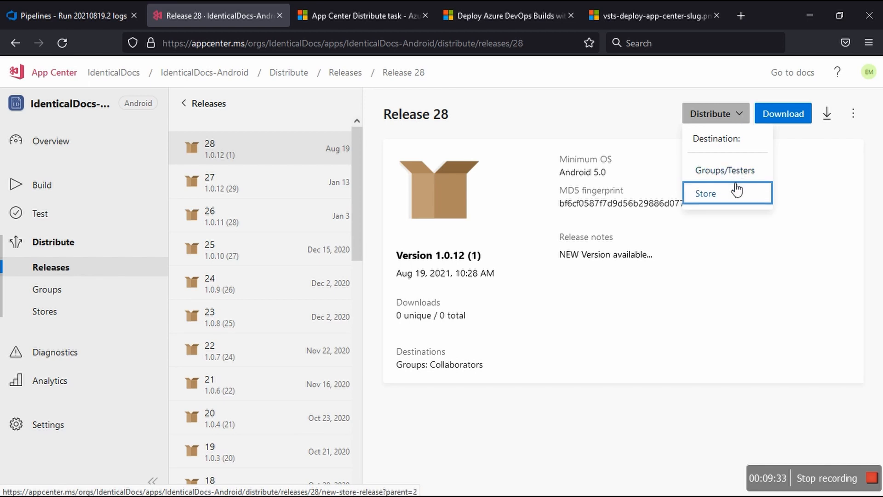
pyautogui.click(697, 321)
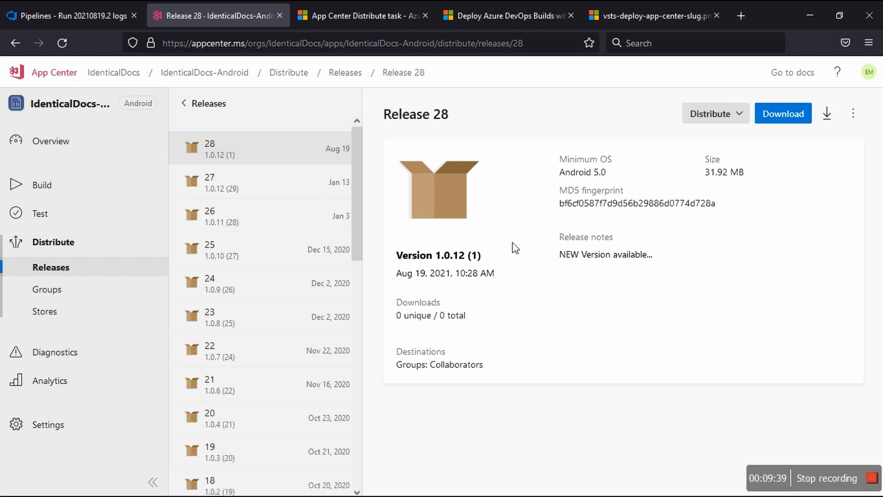
pyautogui.click(828, 119)
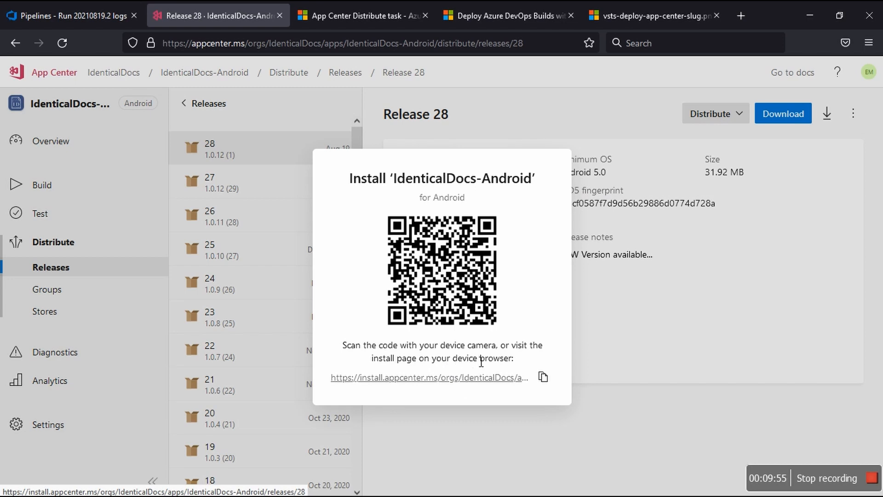
pyautogui.click(785, 279)
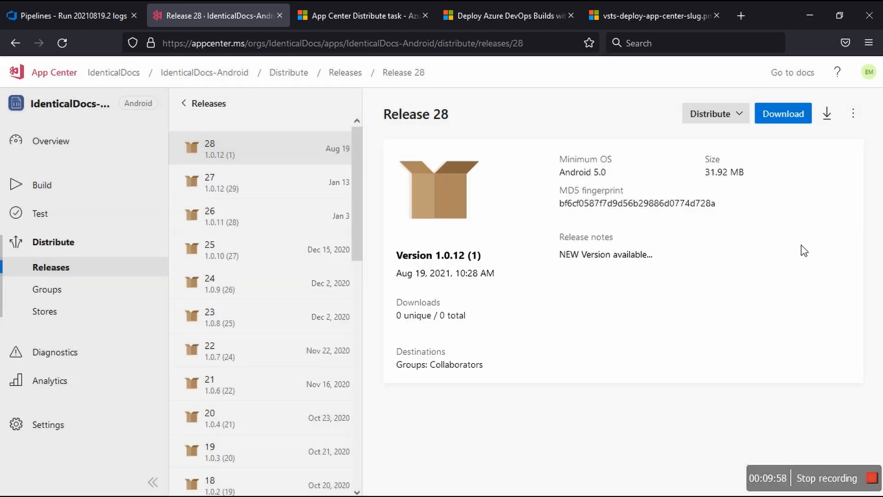
# Step: Open release 28's release notes for editing, preview them, close without saving, and check the release's other management options
pyautogui.click(855, 115)
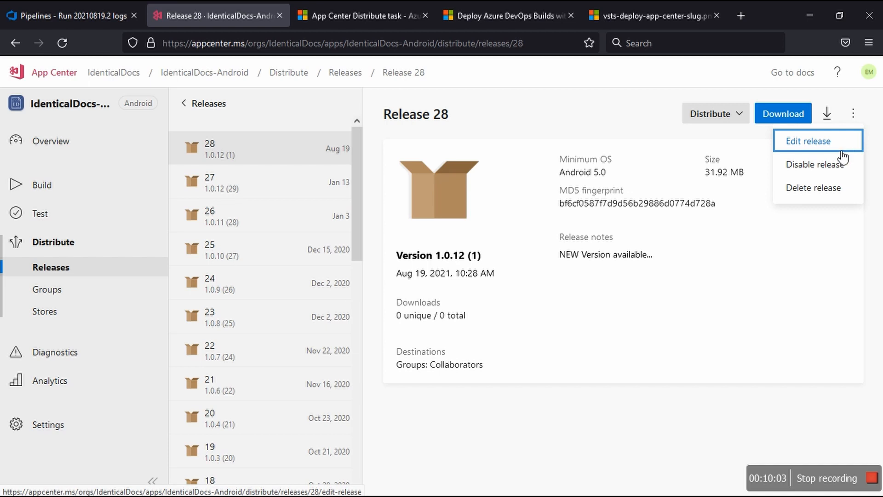
pyautogui.click(815, 148)
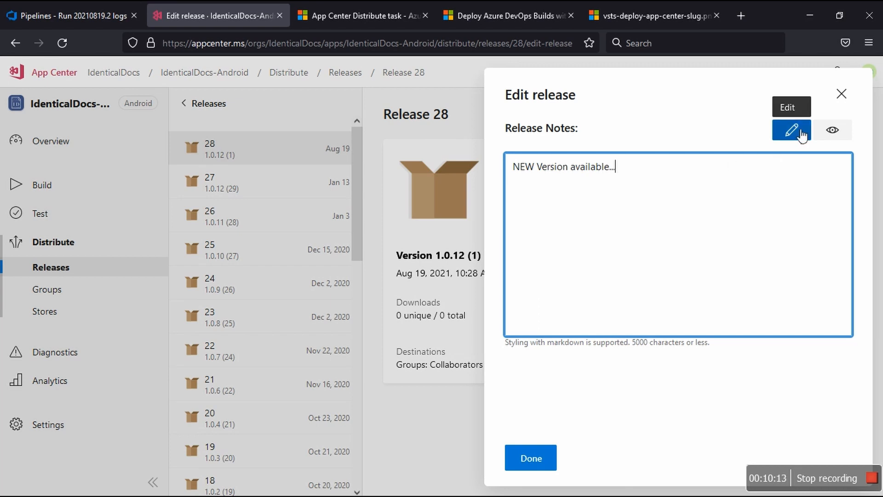
pyautogui.click(830, 132)
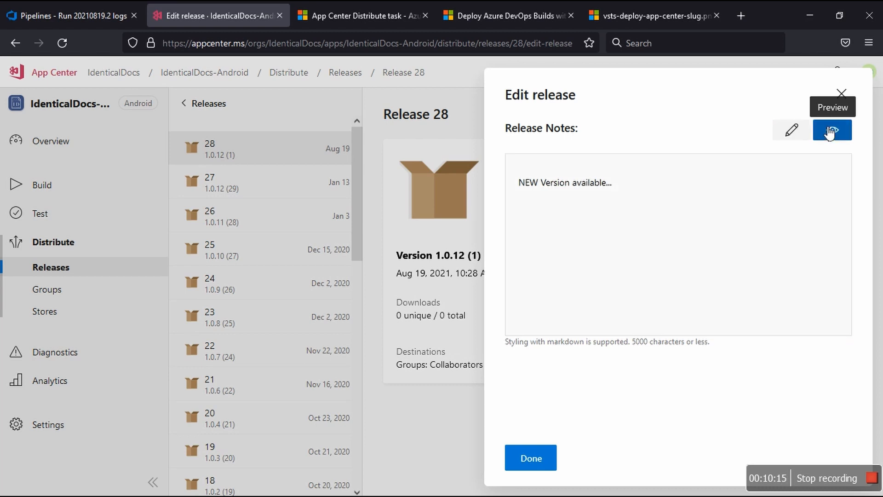
pyautogui.click(798, 134)
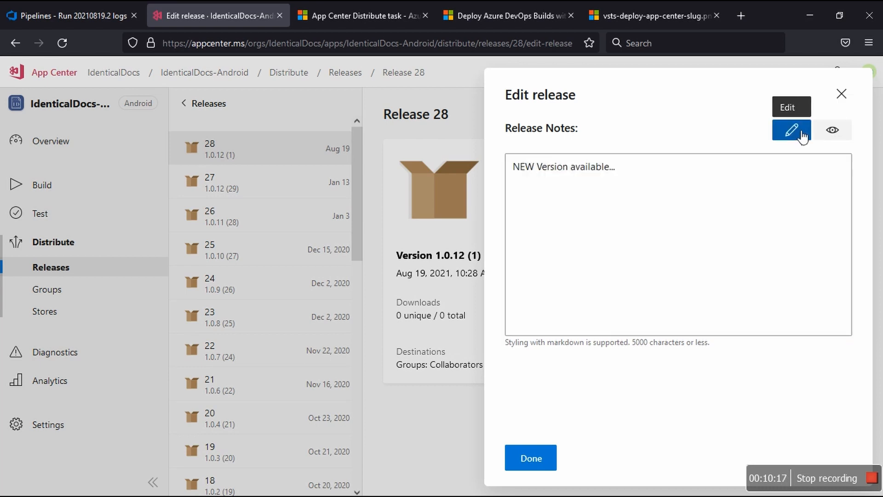
pyautogui.click(840, 94)
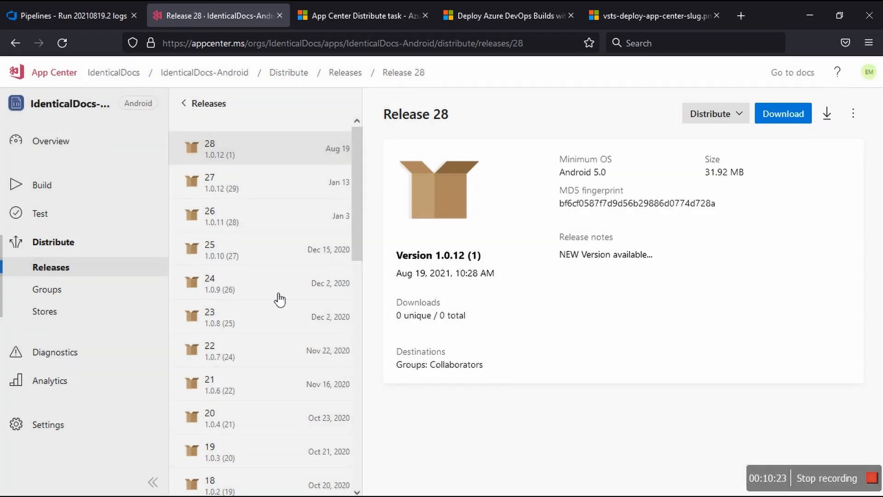
pyautogui.click(853, 114)
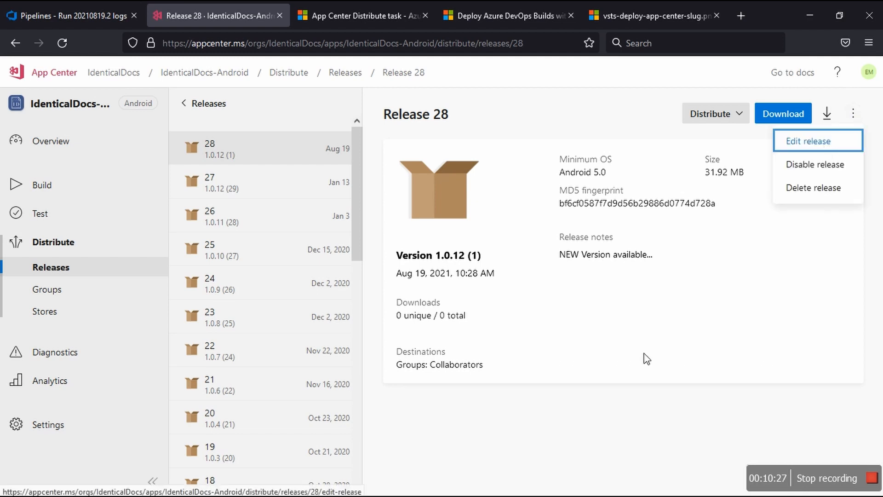
pyautogui.click(609, 406)
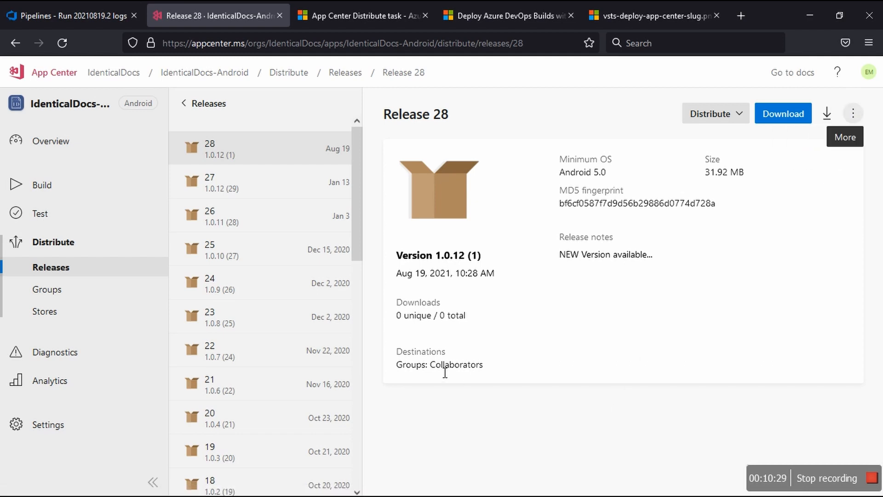
# Step: Highlight release 28's Collaborators destination, and open that distribution group to review its overview and testers
pyautogui.moveTo(435, 365); pyautogui.dragTo(486, 370)
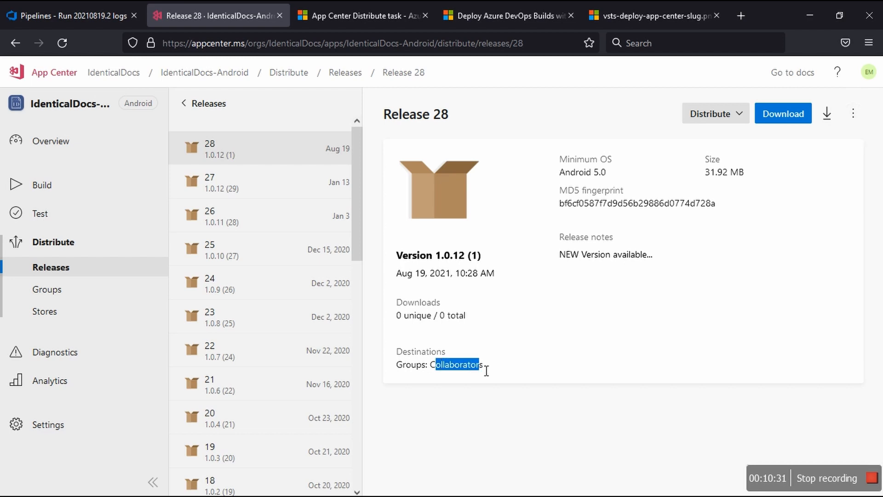
pyautogui.click(46, 298)
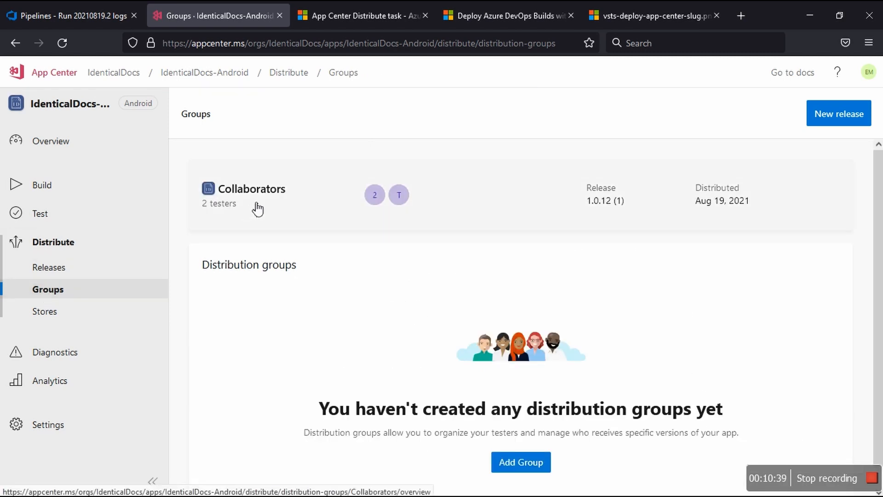
pyautogui.click(310, 205)
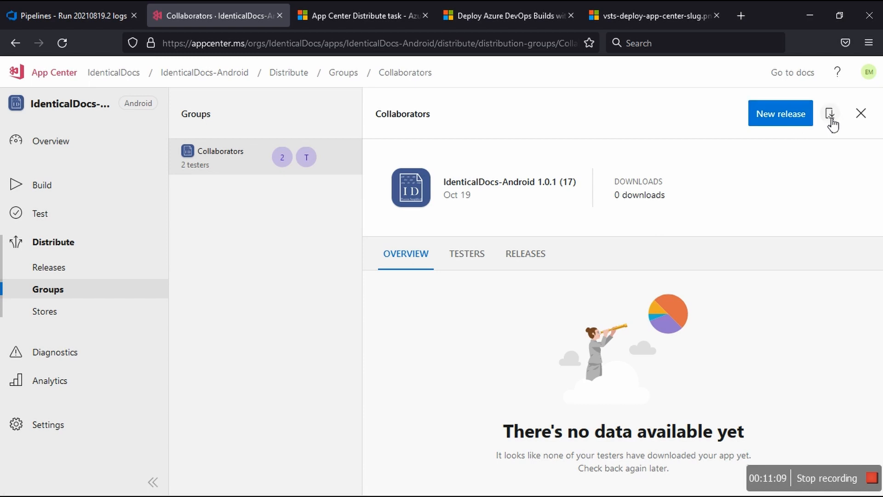
pyautogui.click(480, 267)
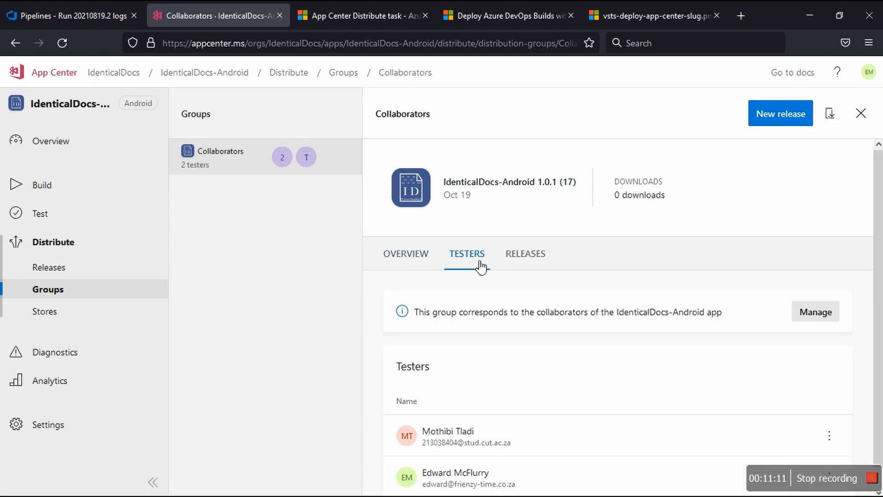
pyautogui.scroll(-1, 474, 390)
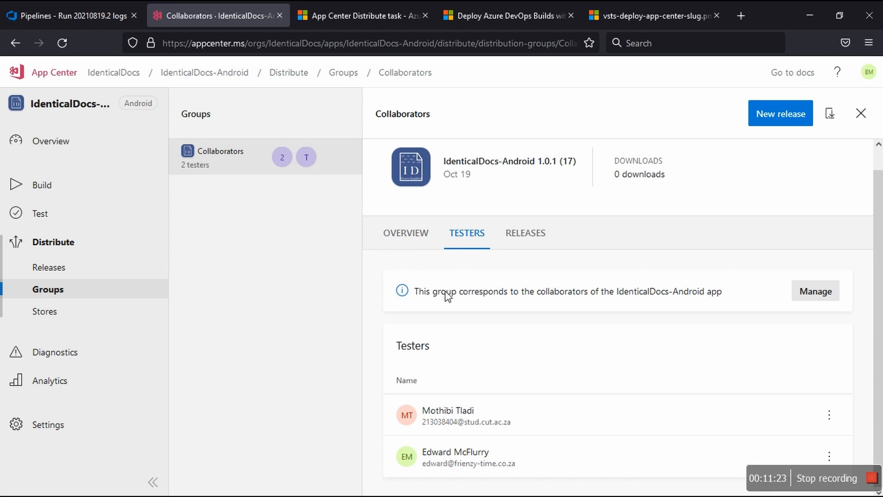
# Step: Review the Collaborators group's releases, check release 28's group options and mandatory-release label, and return to the group
pyautogui.click(549, 241)
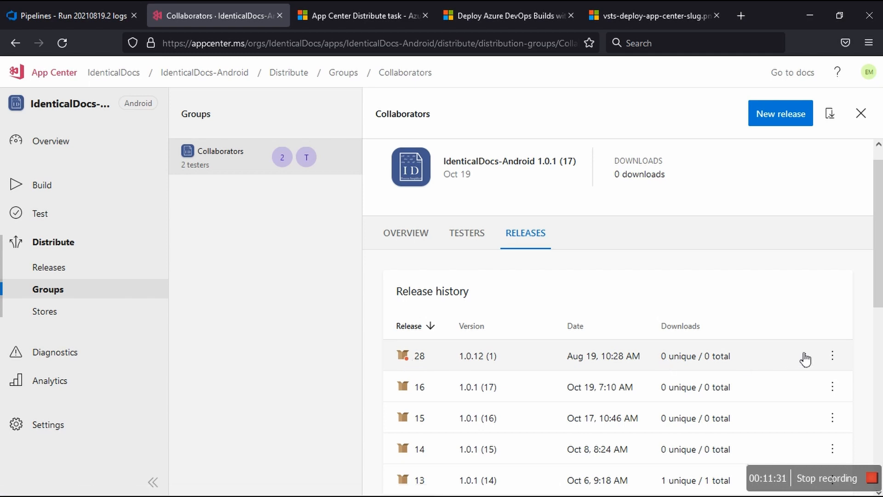
pyautogui.click(834, 357)
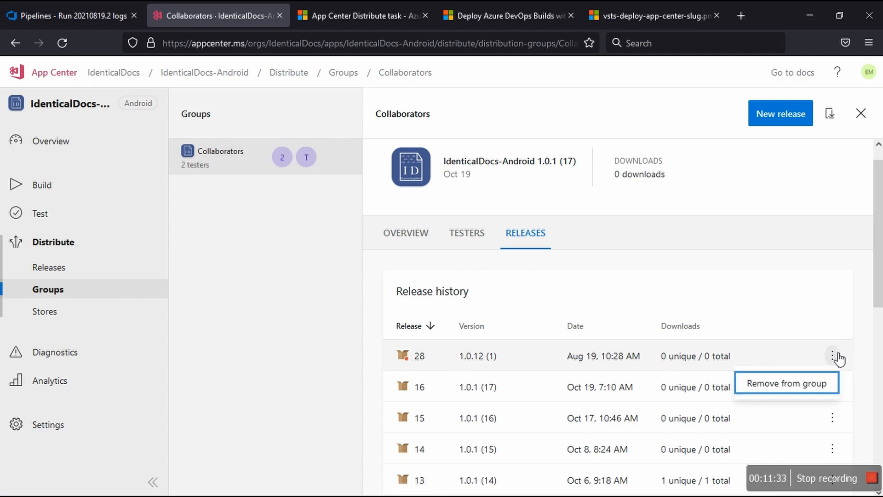
pyautogui.click(837, 357)
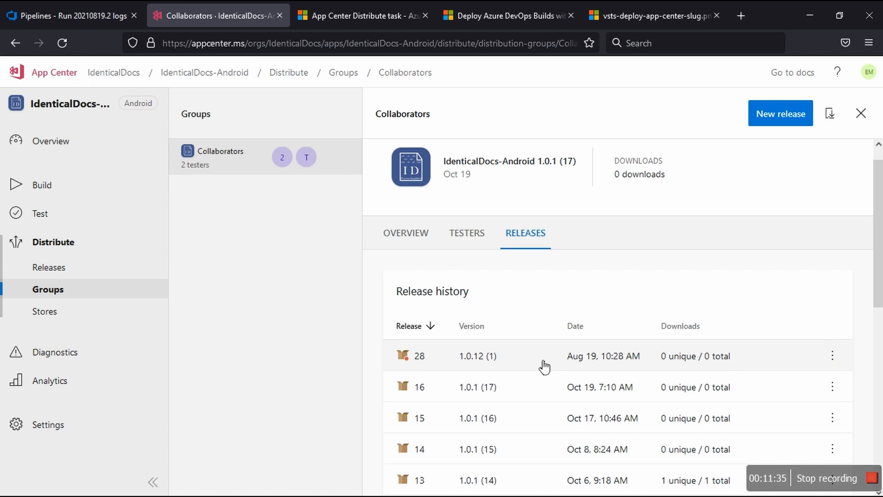
pyautogui.click(543, 366)
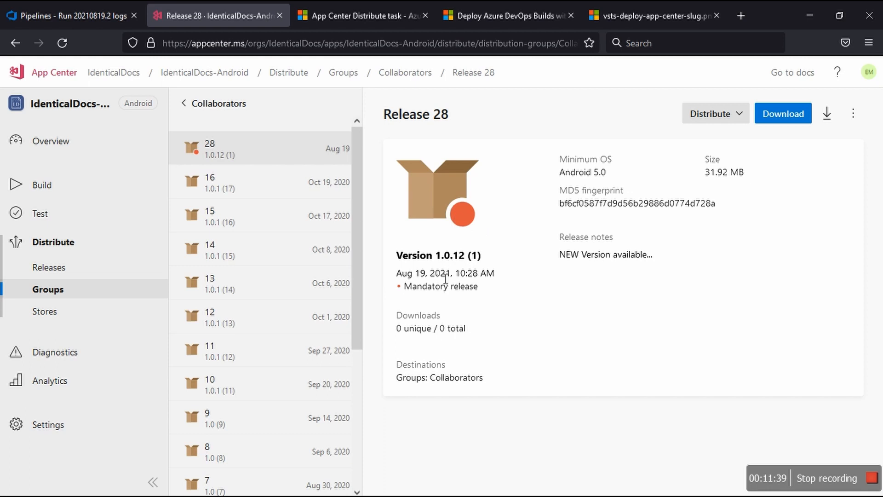
pyautogui.moveTo(405, 290); pyautogui.dragTo(488, 290)
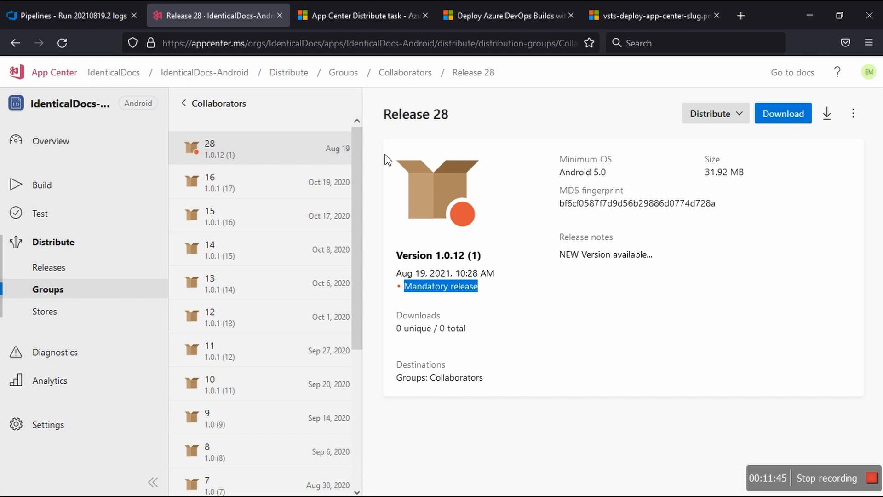
pyautogui.click(19, 49)
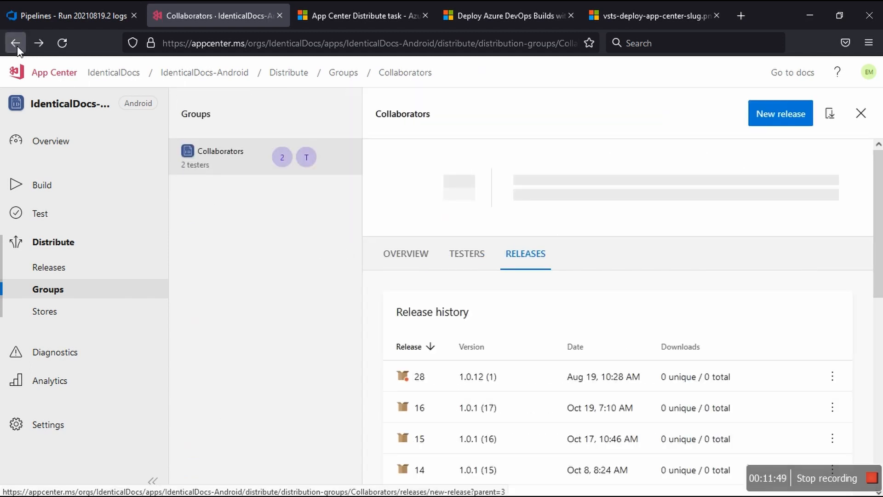
pyautogui.click(467, 253)
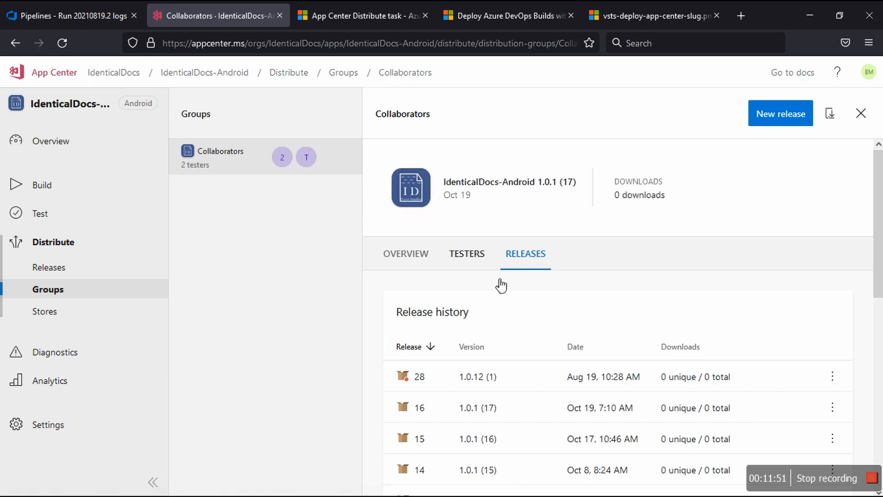
# Step: Open the people management page for the Collaborators group, and examine the documentation screenshot of the App Center Distribute task's App slug setting
pyautogui.click(827, 313)
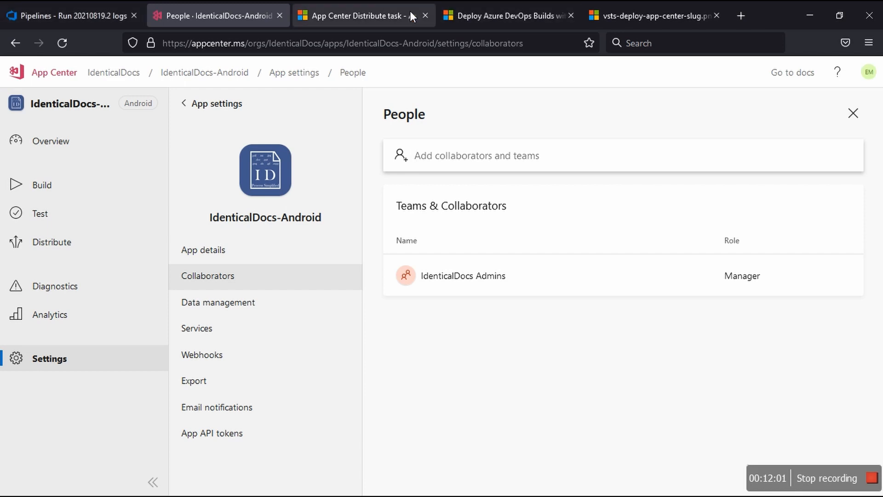
pyautogui.click(411, 12)
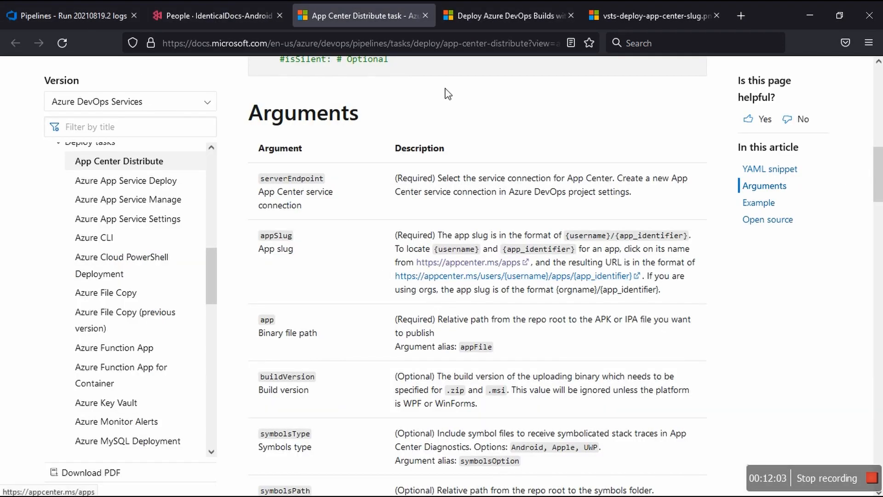
pyautogui.click(649, 14)
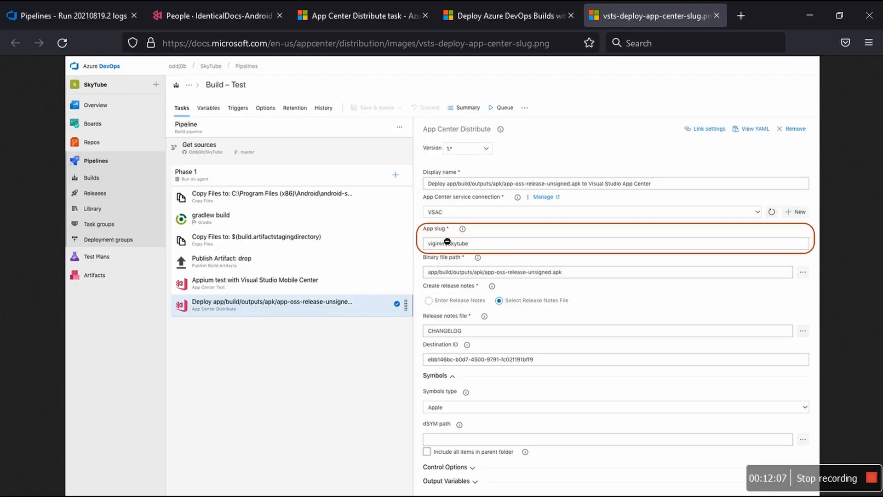
pyautogui.click(447, 241)
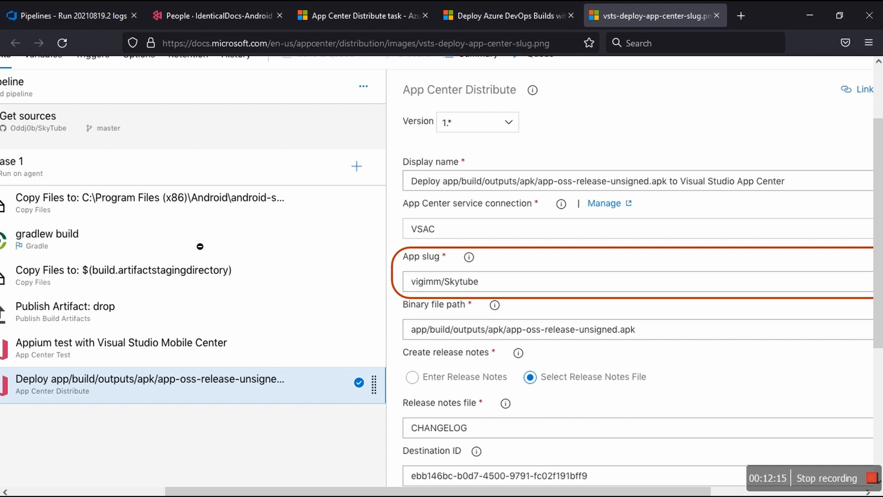
pyautogui.click(217, 482)
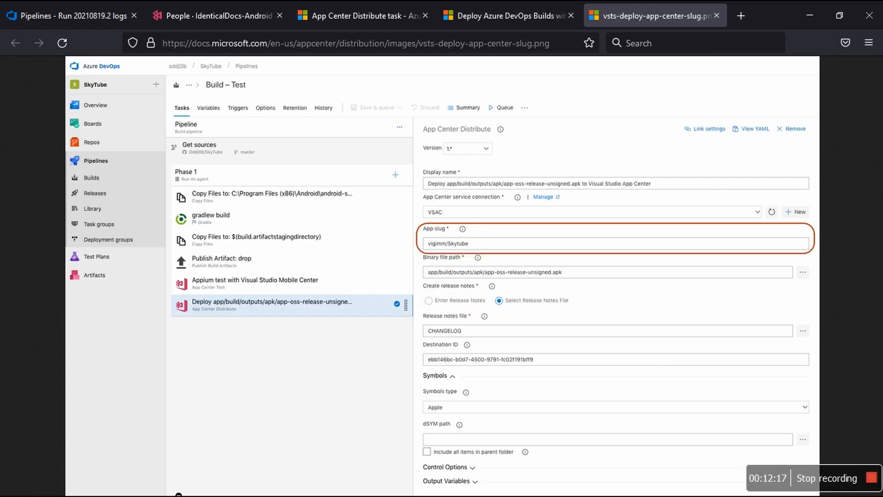
pyautogui.click(202, 373)
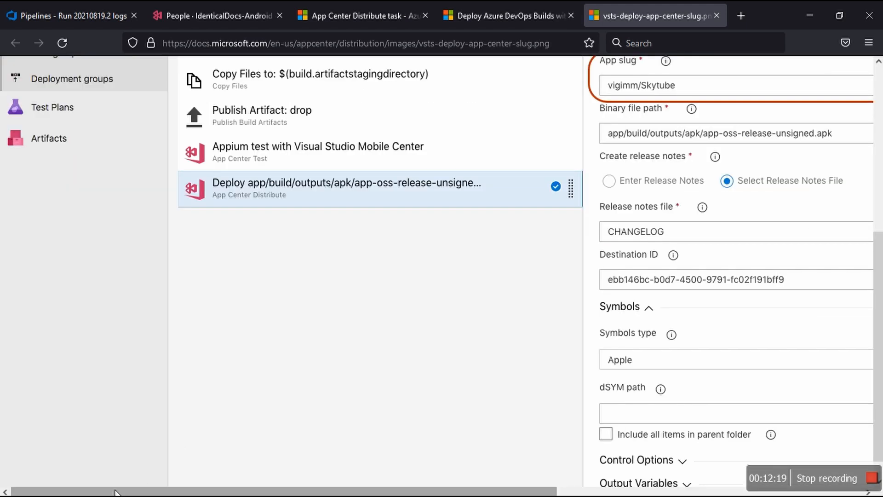
pyautogui.scroll(4, 174, 319)
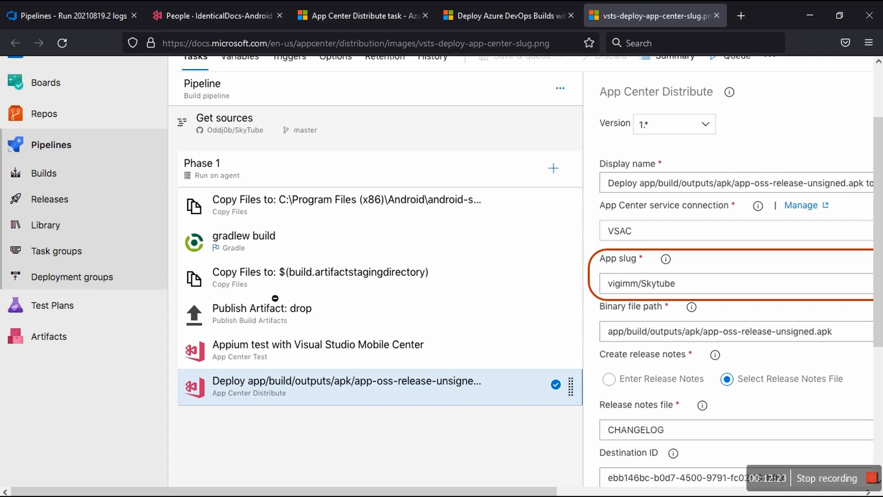
pyautogui.scroll(2, 276, 299)
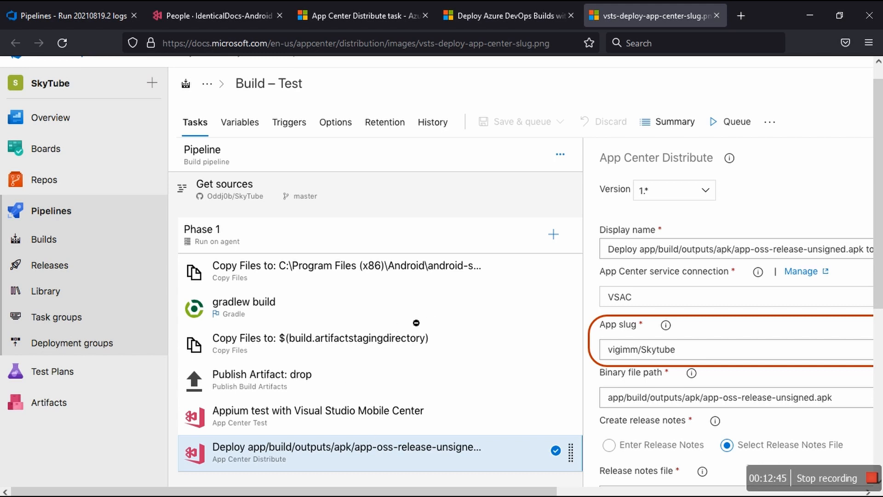
pyautogui.scroll(1, 416, 322)
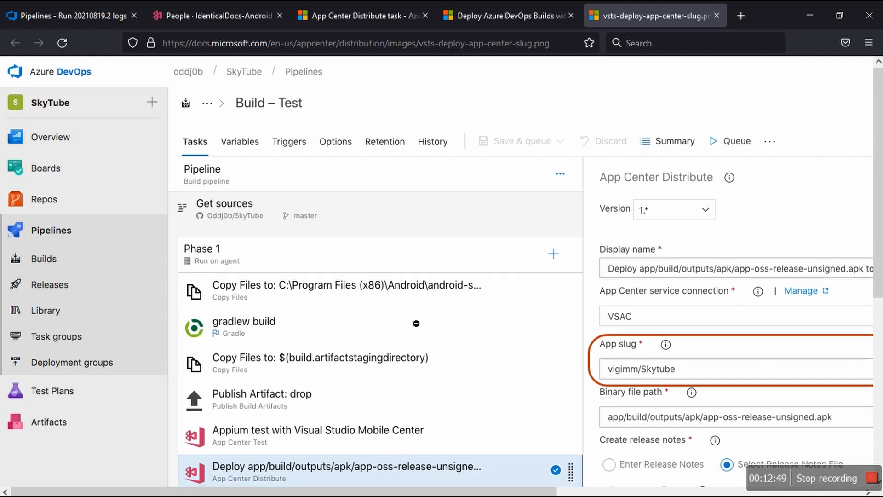
pyautogui.scroll(-3, 416, 322)
pyautogui.scroll(3, 417, 324)
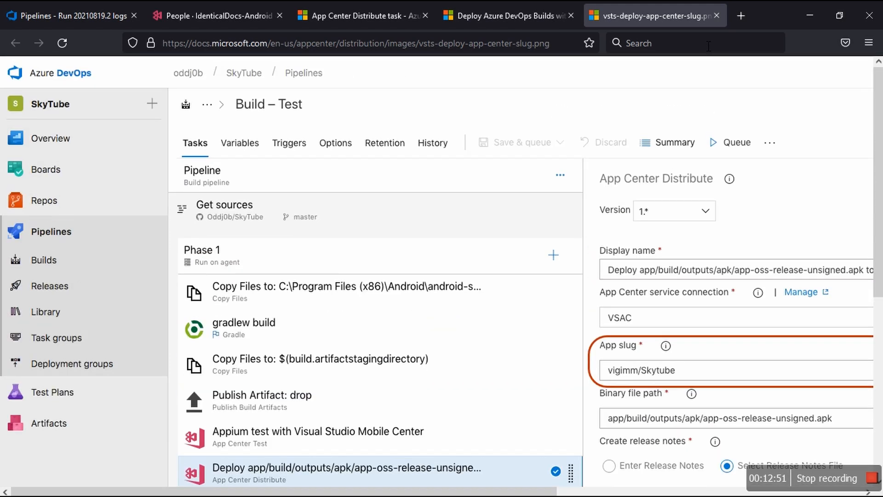
# Step: Close the three documentation pages and return from the app's People settings to the Collaborators distribution group
pyautogui.click(717, 15)
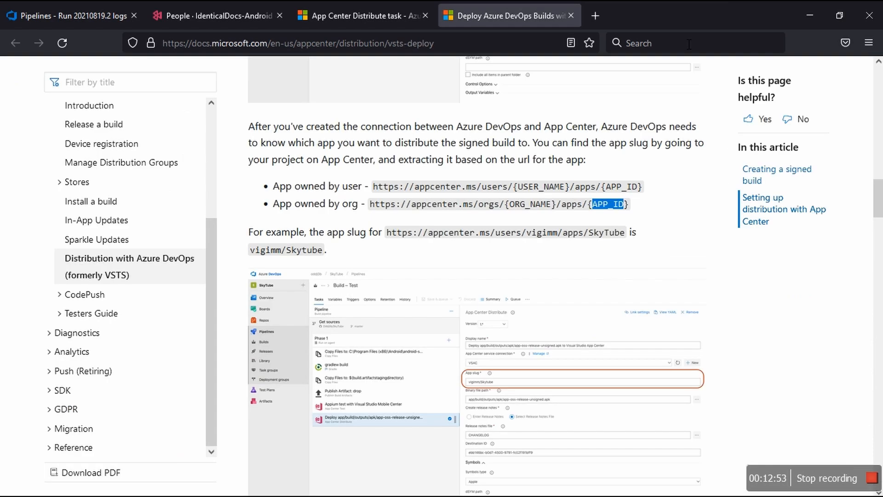
pyautogui.click(571, 16)
pyautogui.click(427, 16)
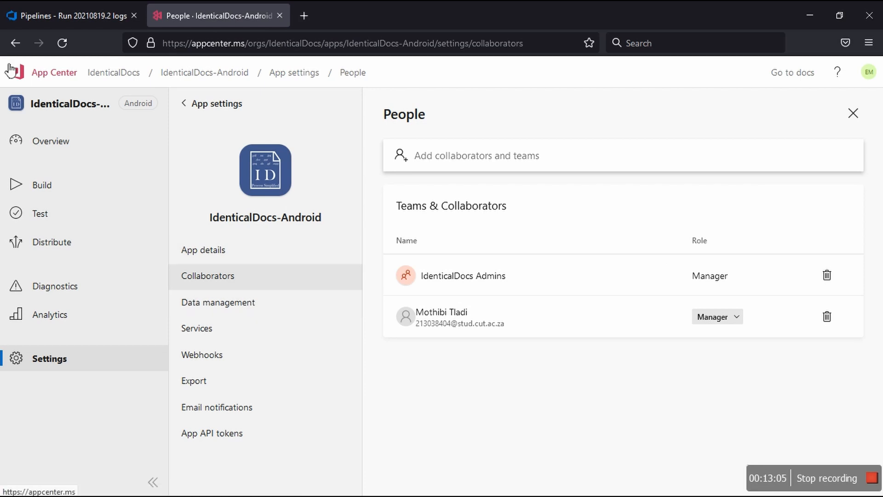
pyautogui.click(15, 43)
# Step: Switch to the Azure DevOps logs of run #20210819.2 and expand the queue time variables of Agent job 1
pyautogui.click(51, 19)
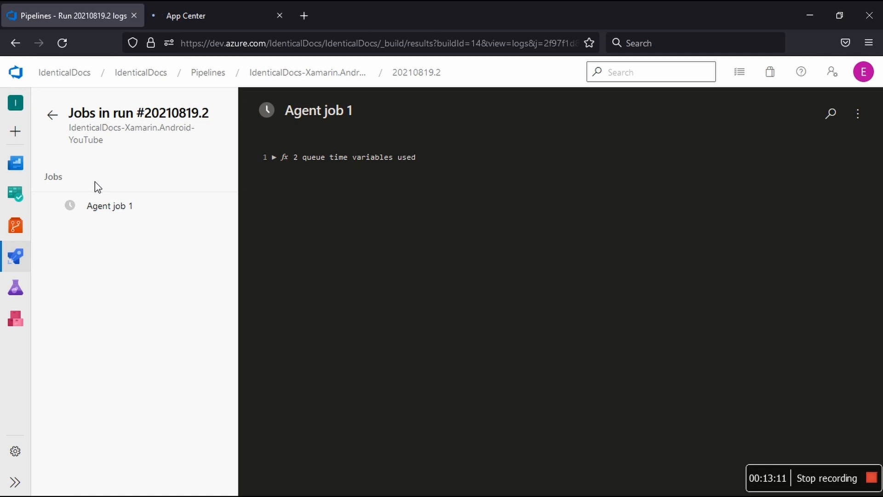
pyautogui.click(450, 162)
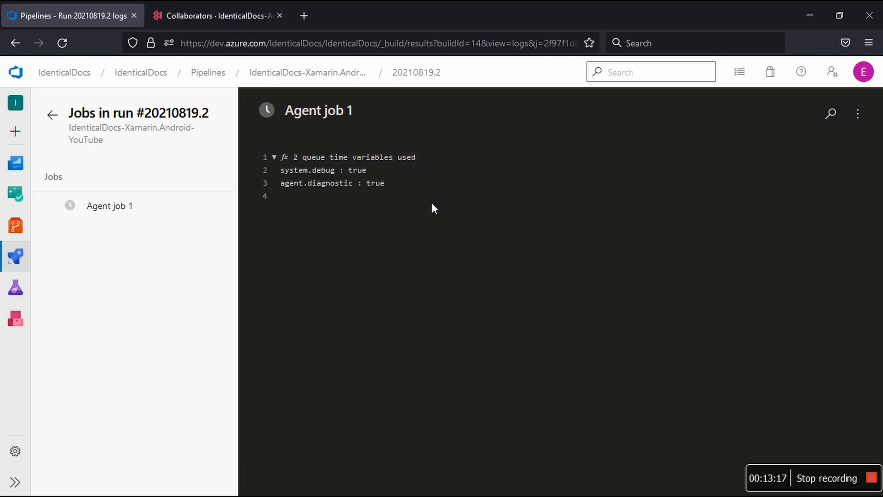
pyautogui.click(402, 208)
# Step: View the IdenticalDocs-Xamarin.Android-YouTube pipeline's runs, and open run #20210819.2 to check the log of Agent job 1
pyautogui.click(303, 78)
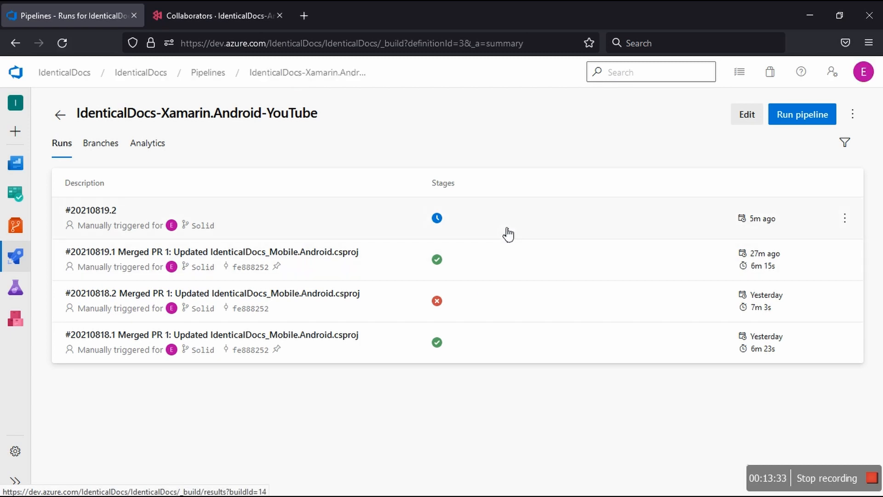
pyautogui.click(508, 234)
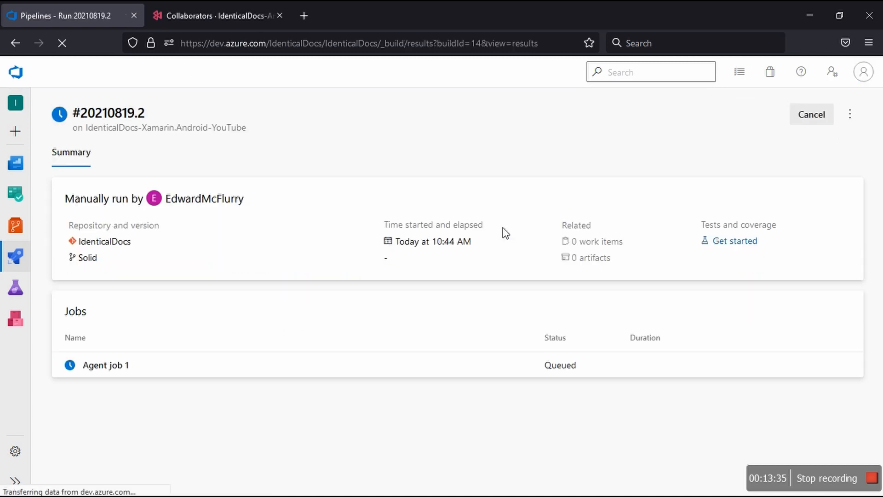
pyautogui.click(473, 370)
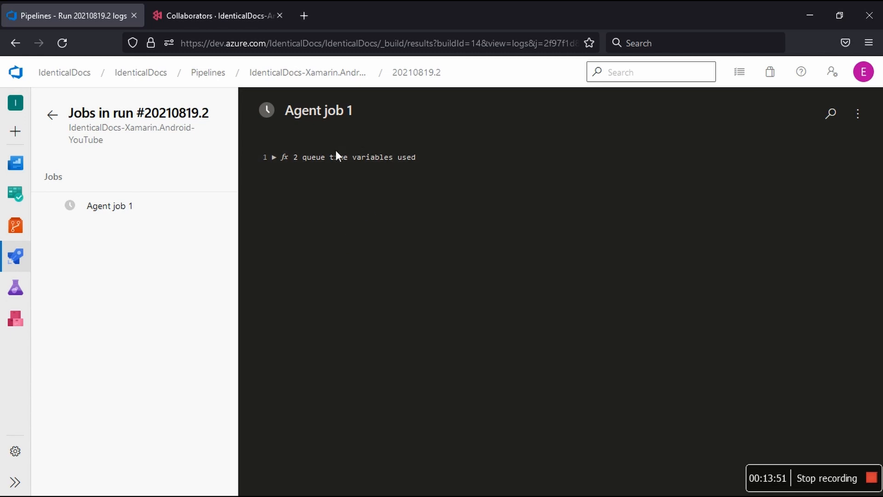
pyautogui.click(113, 213)
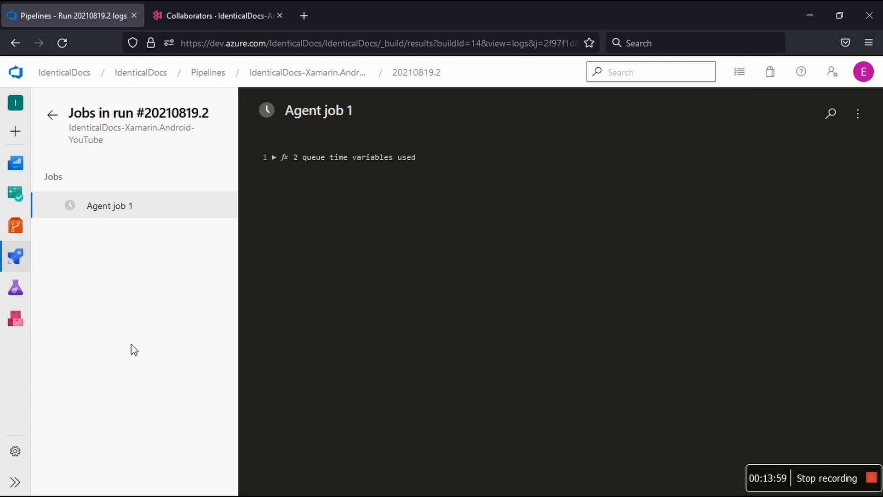
# Step: Switch to App Center, review the app's distribution groups, and view the new release form before closing it without uploading
pyautogui.click(214, 22)
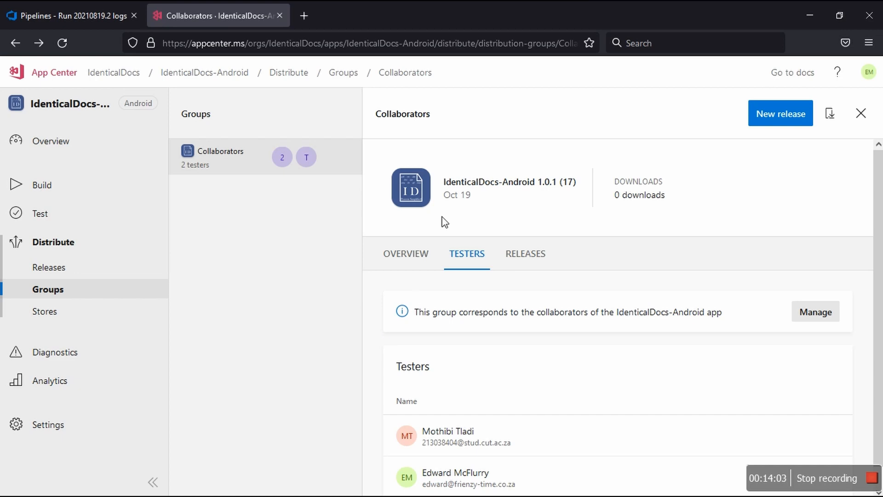
pyautogui.click(348, 78)
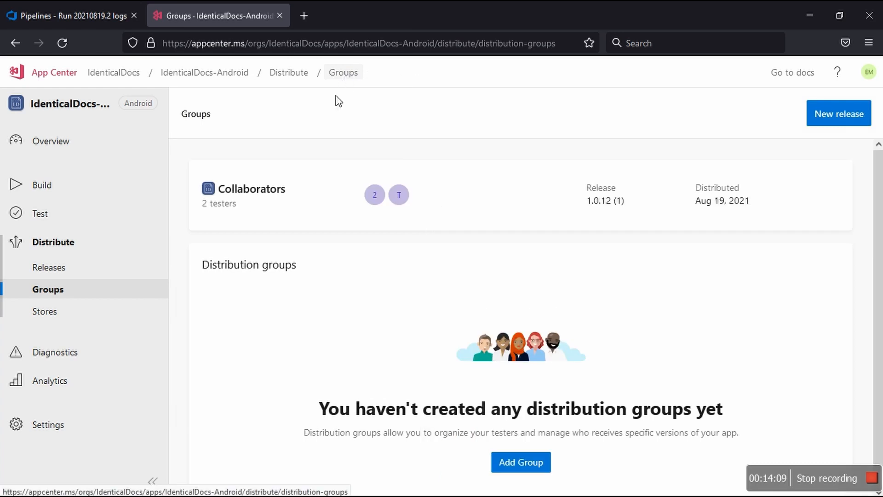
pyautogui.scroll(-1, 357, 290)
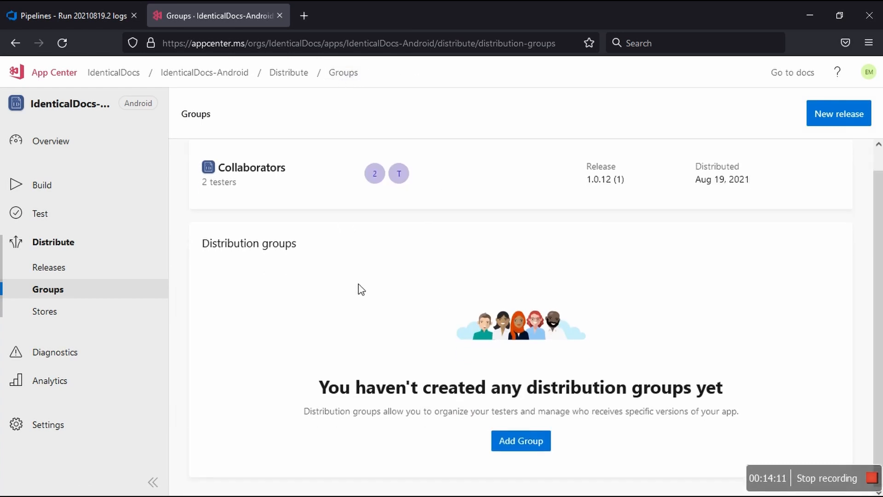
pyautogui.scroll(1, 362, 290)
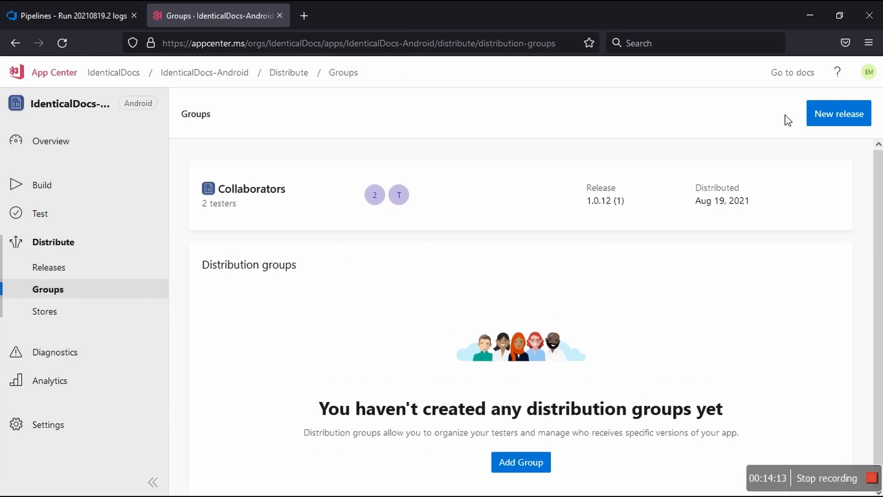
pyautogui.click(825, 121)
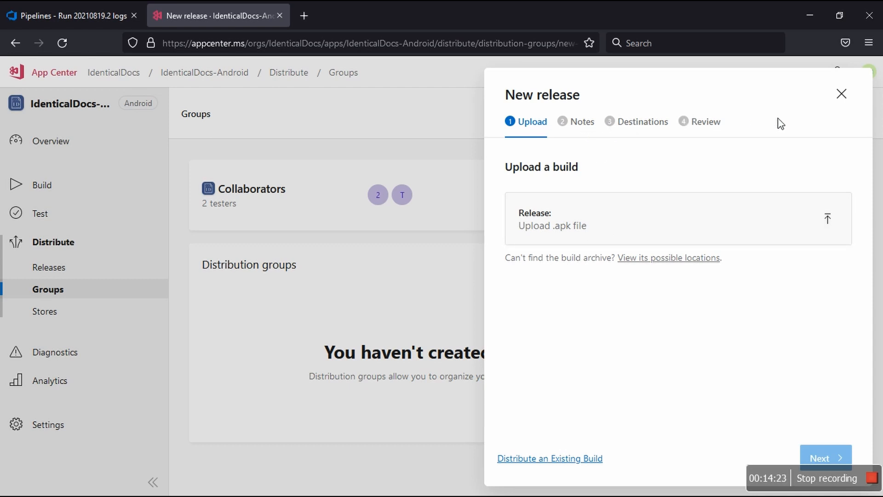
pyautogui.click(842, 95)
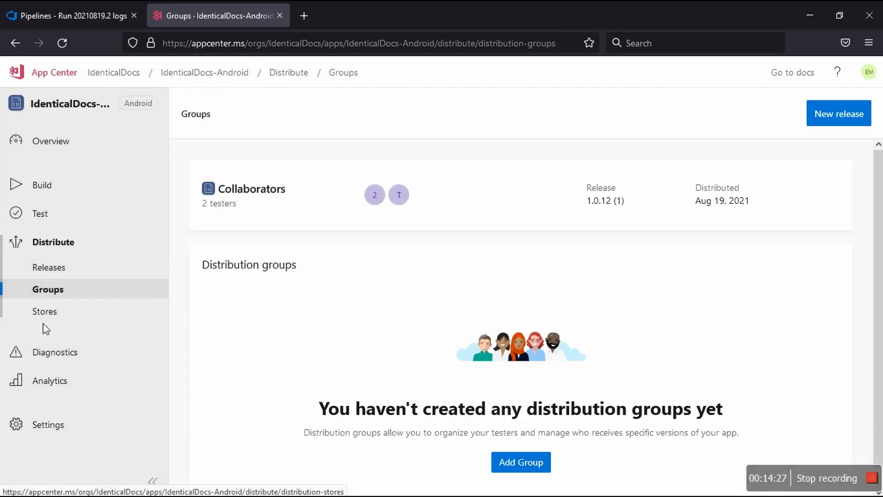
# Step: Open the app's distribution stores and check the connection options for the Production, Beta and Alpha Google Play tracks
pyautogui.click(53, 313)
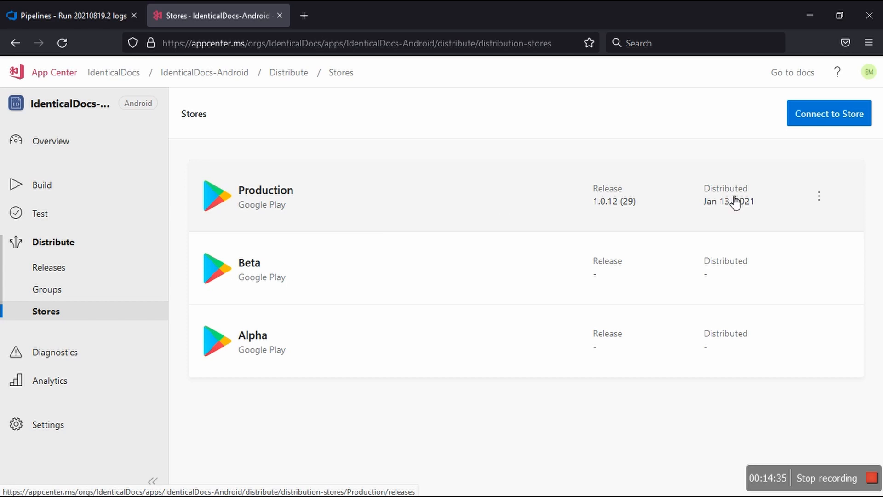
pyautogui.click(819, 197)
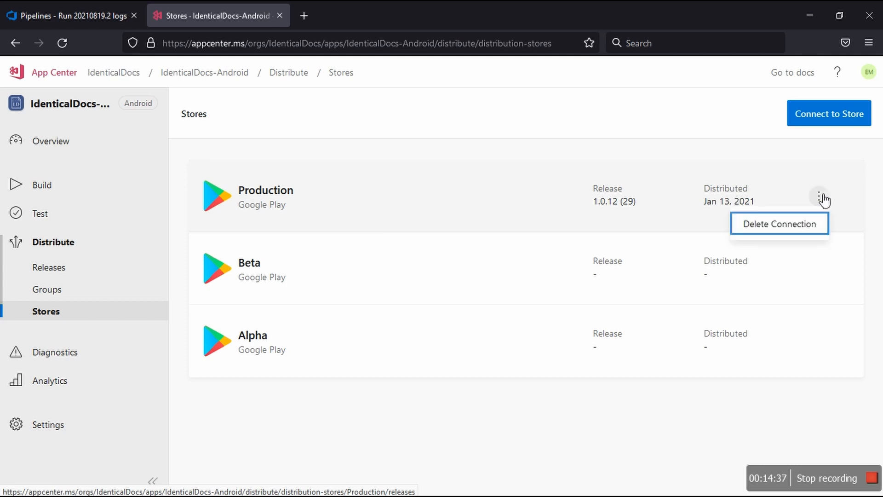
pyautogui.click(865, 151)
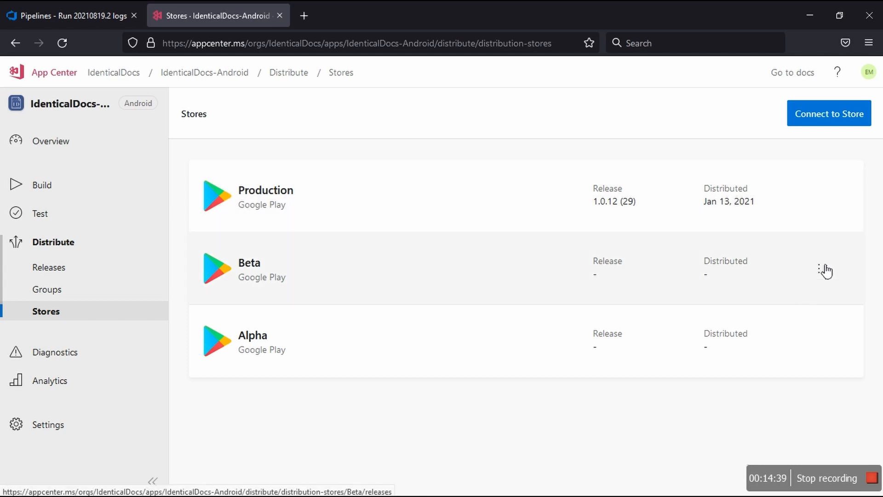
pyautogui.click(820, 270)
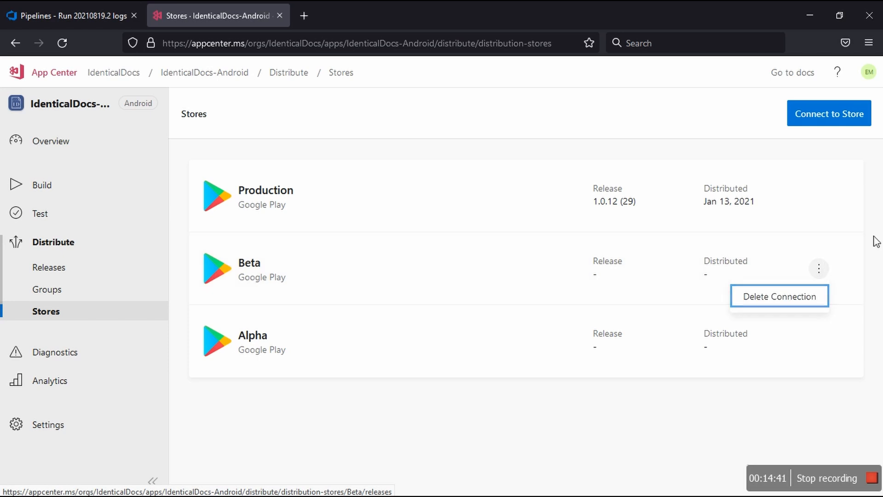
pyautogui.click(876, 241)
pyautogui.click(822, 342)
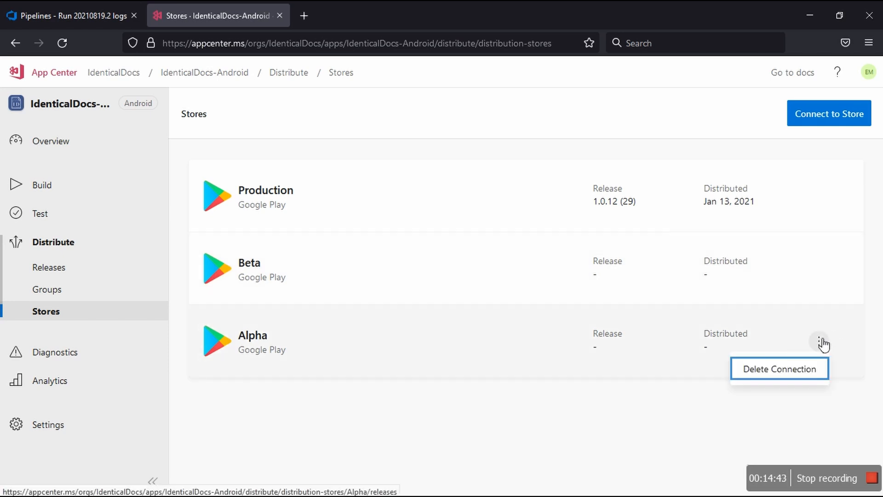
pyautogui.click(670, 418)
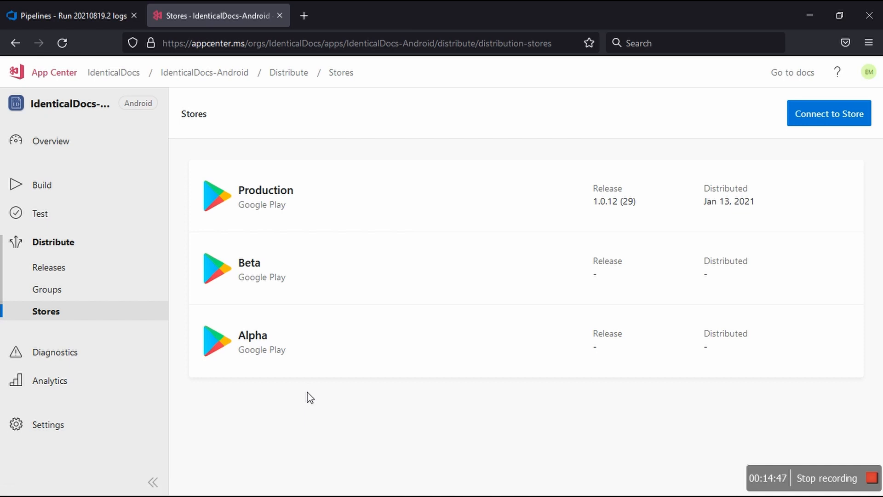
# Step: Switch to Azure DevOps, reload the logs of run #20210819.2, and return to the run's summary to view its additional options
pyautogui.click(81, 16)
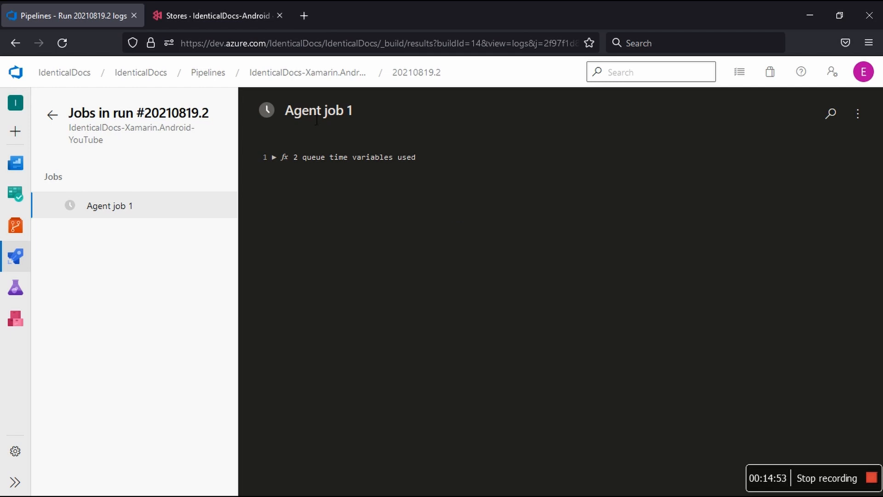
pyautogui.click(62, 42)
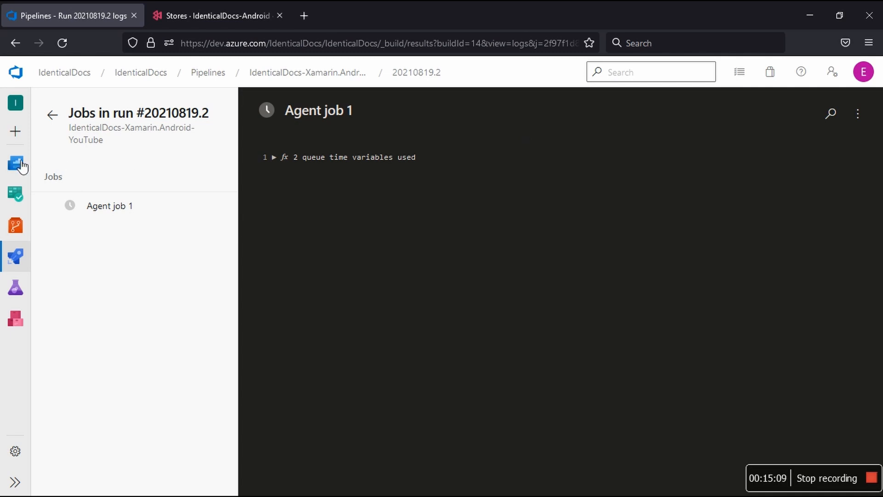
pyautogui.click(65, 118)
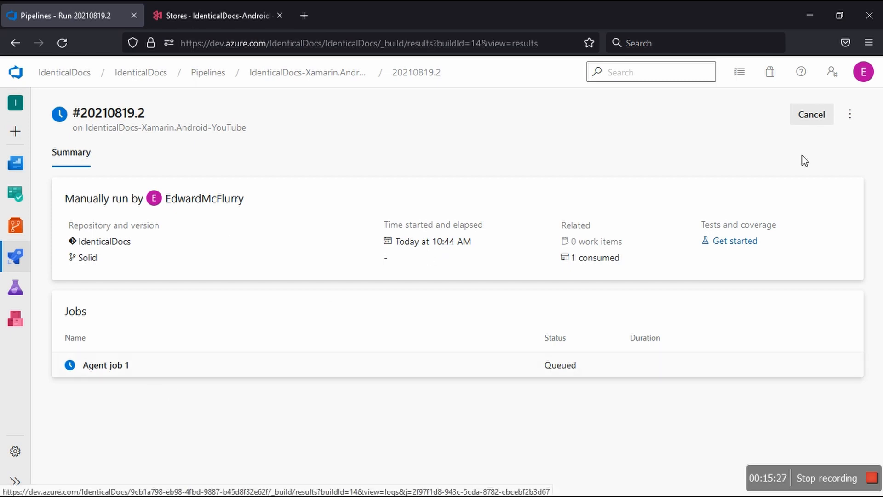
pyautogui.click(856, 123)
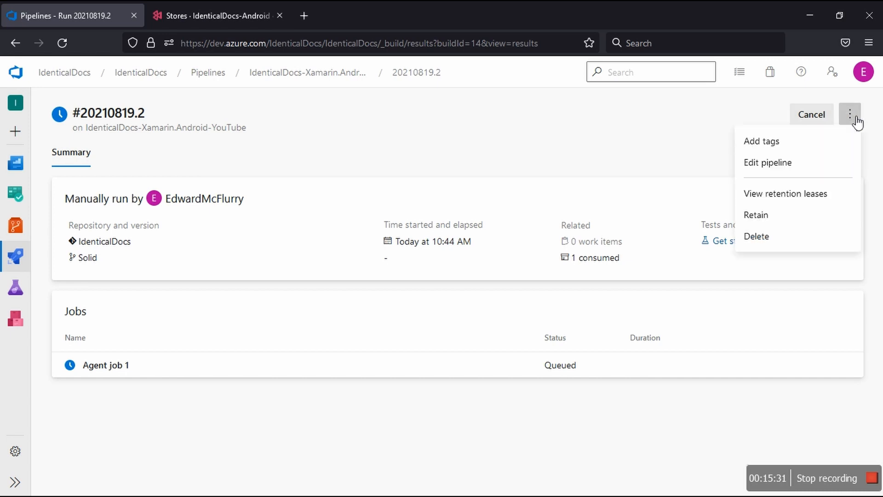
# Step: Open the pipeline's editor in a separate tab and select the App Center distribute deployment task
pyautogui.rightClick(769, 165)
pyautogui.click(765, 177)
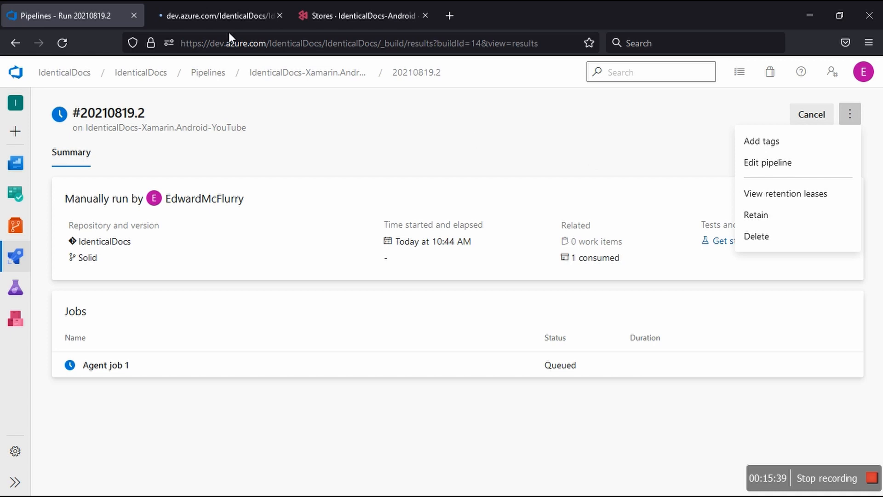
pyautogui.click(228, 18)
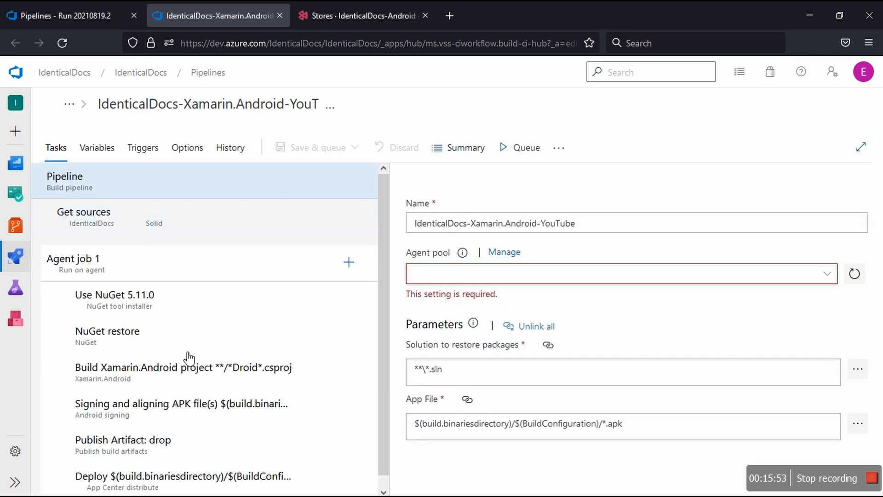
pyautogui.scroll(-1, 193, 401)
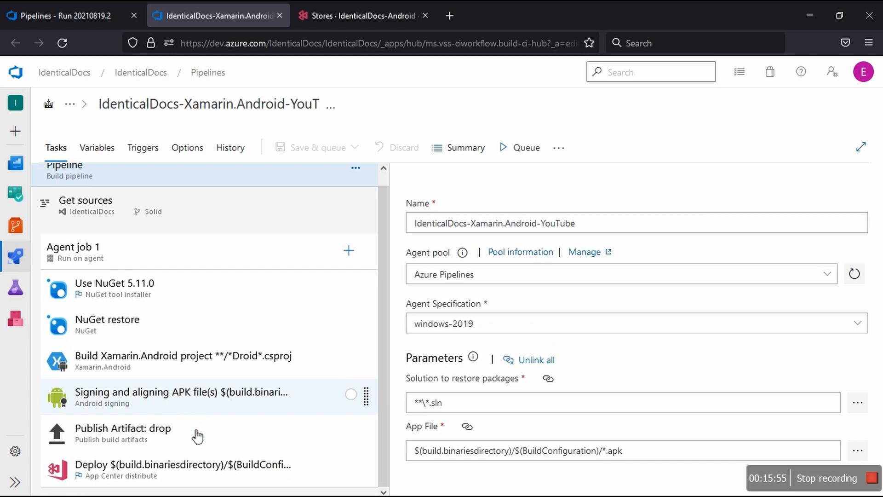
pyautogui.click(137, 473)
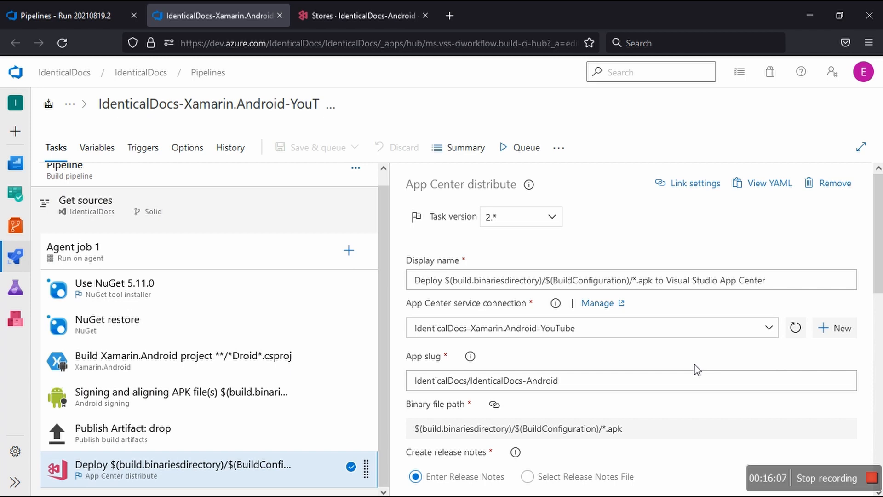
# Step: Review the deployment task's App Center connection, app slug and release notes, and read the help for Destination IDs
pyautogui.scroll(-3, 697, 370)
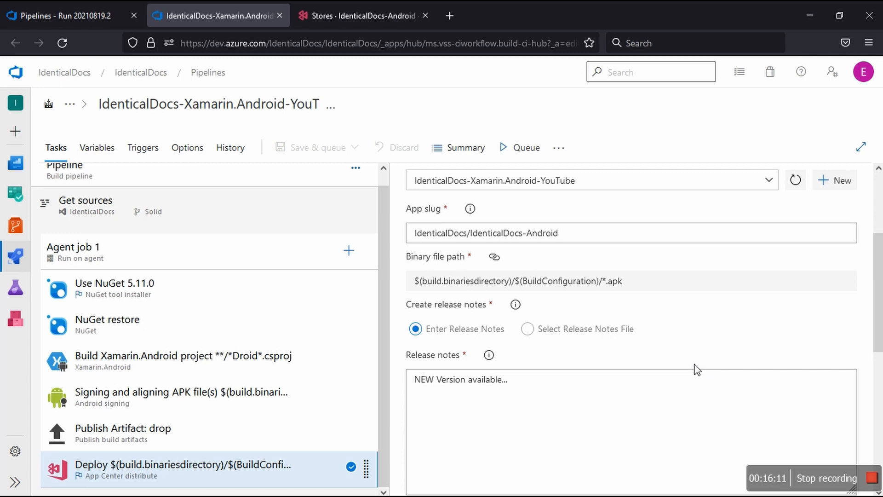
pyautogui.click(540, 396)
pyautogui.scroll(-3, 676, 329)
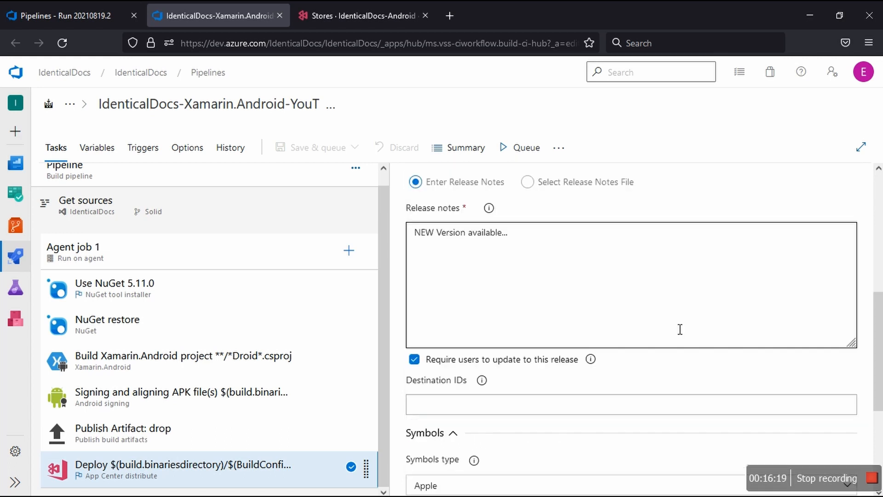
pyautogui.scroll(-2, 680, 329)
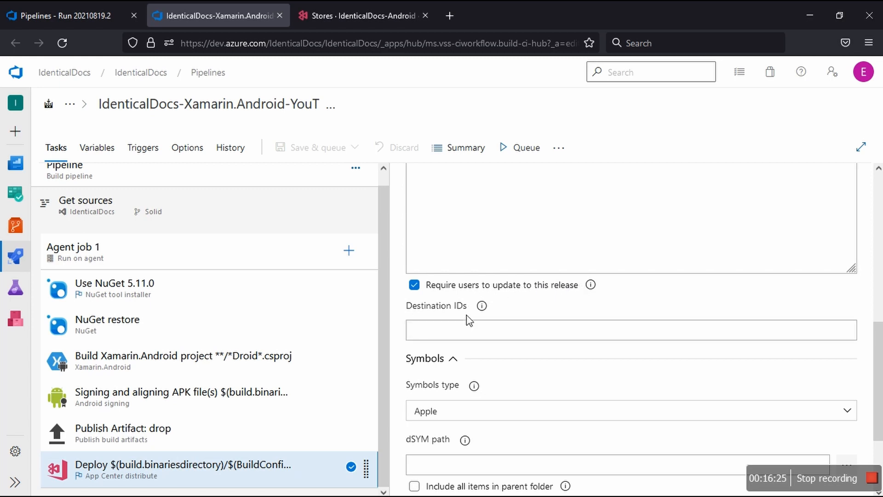
pyautogui.moveTo(482, 305)
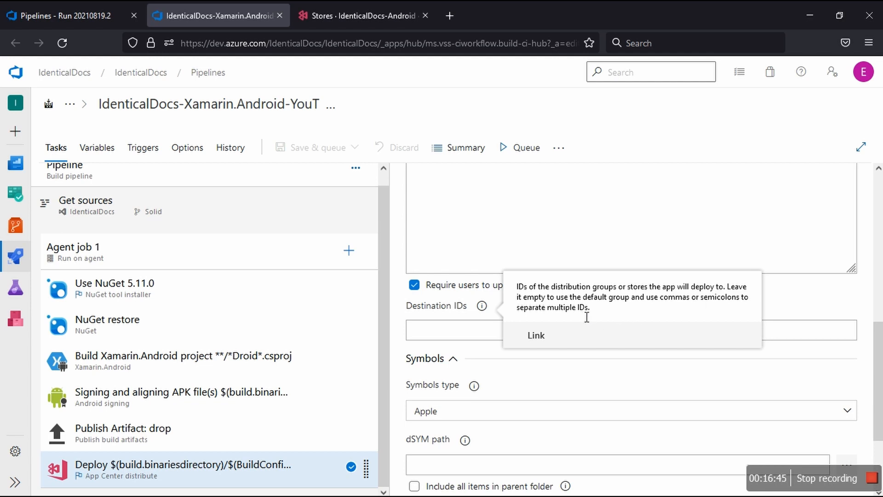
pyautogui.click(449, 335)
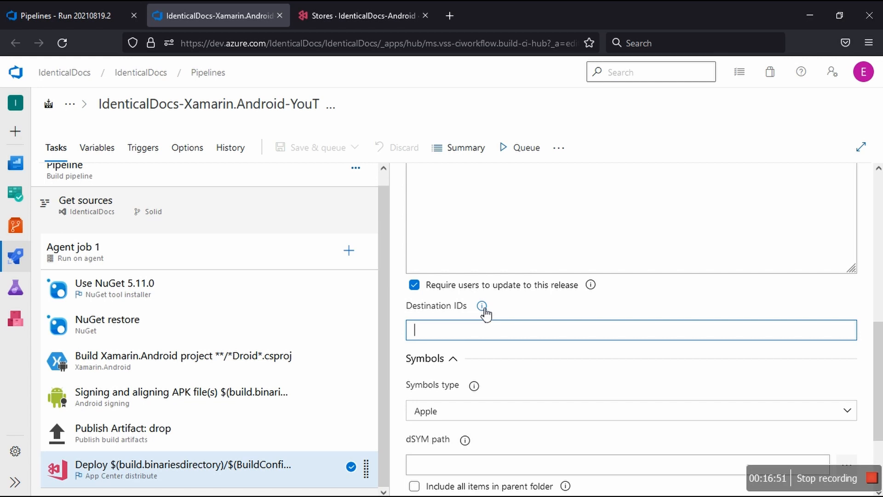
# Step: Review the deployment task's Symbols settings, including the symbols type, and read the help for the dSYM path
pyautogui.scroll(-2, 483, 313)
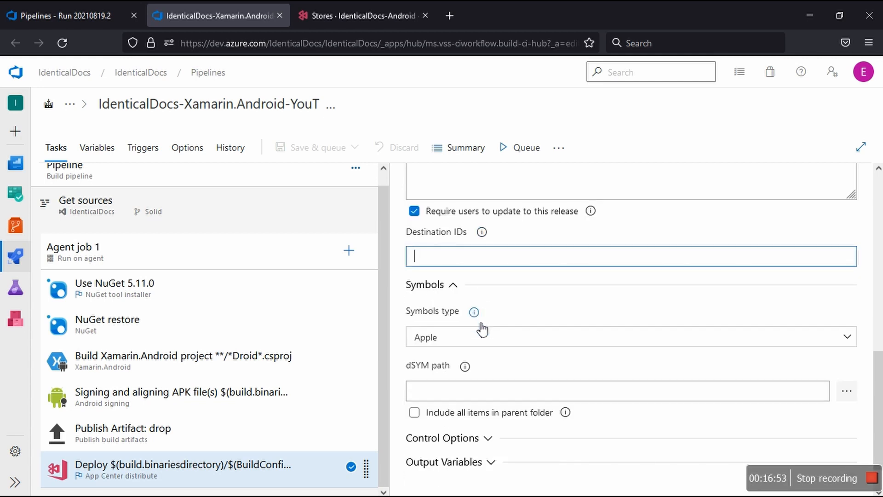
pyautogui.click(483, 341)
pyautogui.click(483, 342)
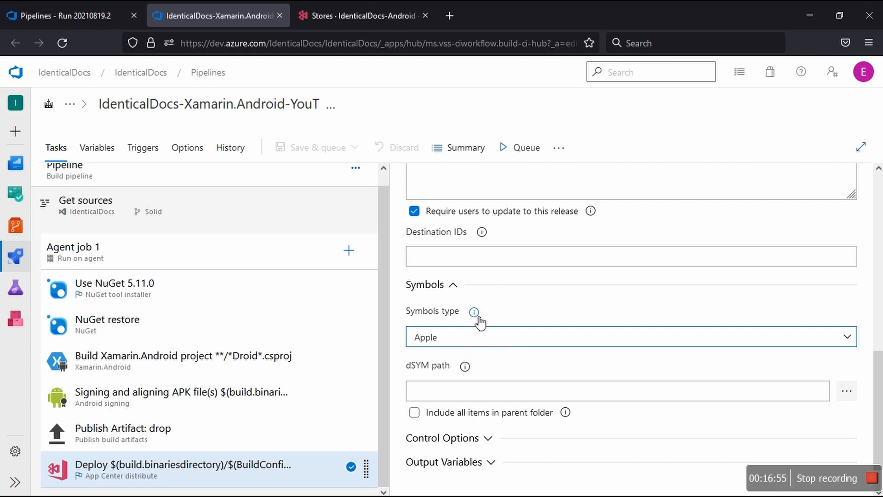
pyautogui.click(477, 316)
pyautogui.click(477, 316)
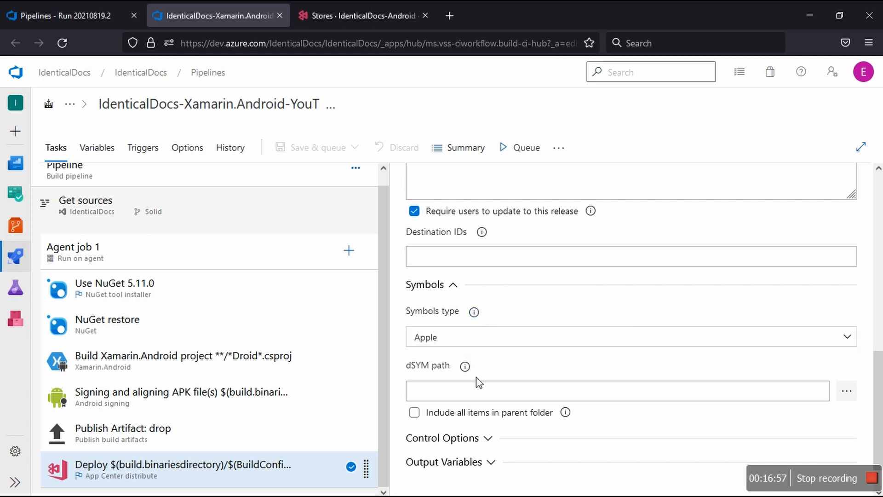
pyautogui.moveTo(471, 373)
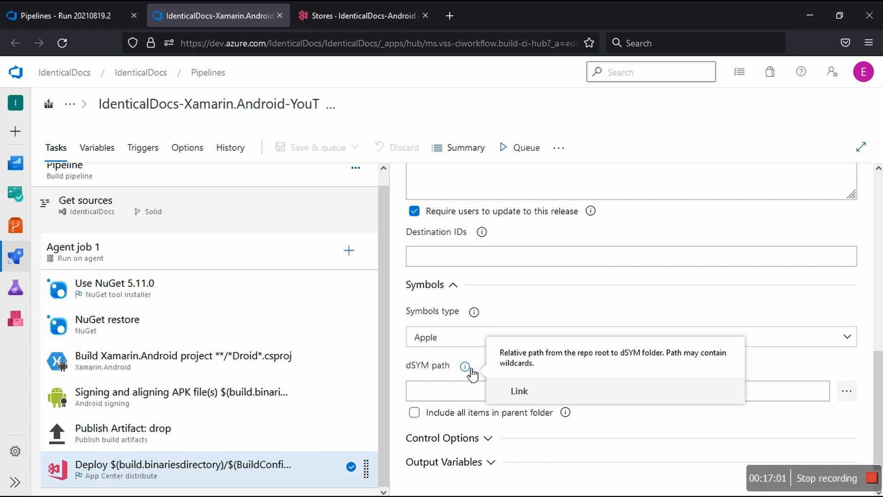
pyautogui.click(470, 370)
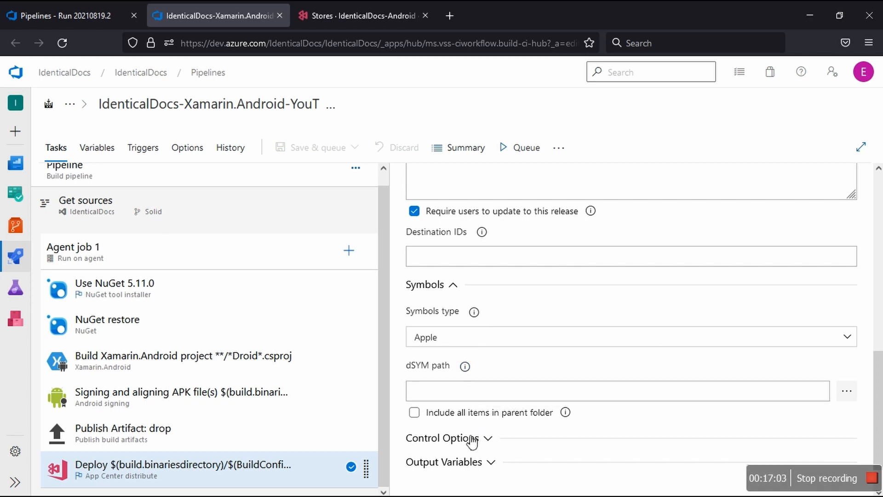
# Step: Expand and collapse the deployment task's Output Variables and Control Options to review their settings
pyautogui.click(493, 463)
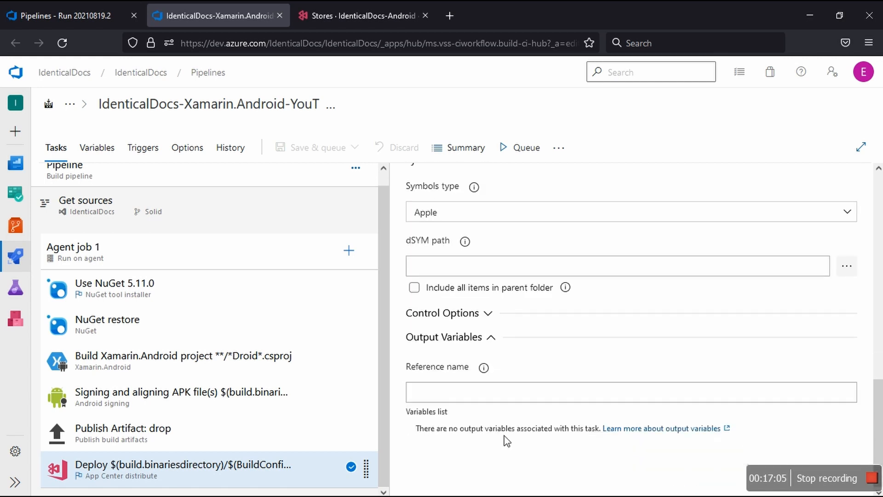
pyautogui.click(490, 338)
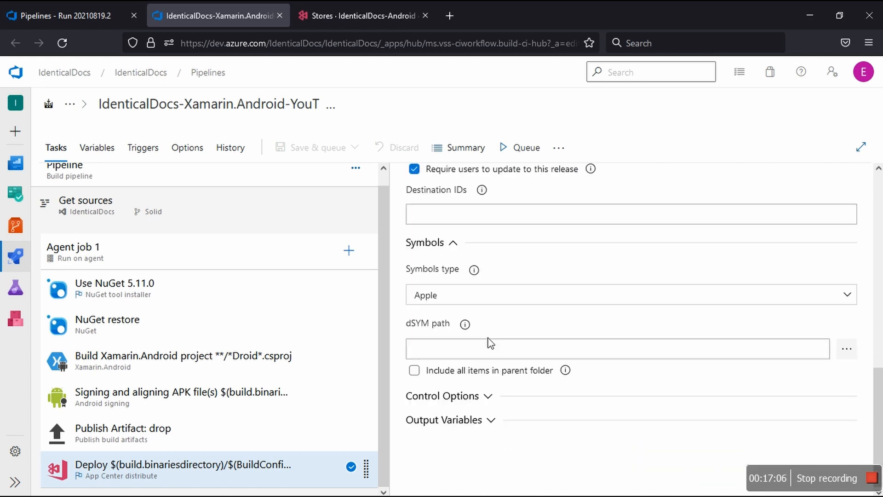
pyautogui.click(489, 397)
pyautogui.scroll(-2, 489, 401)
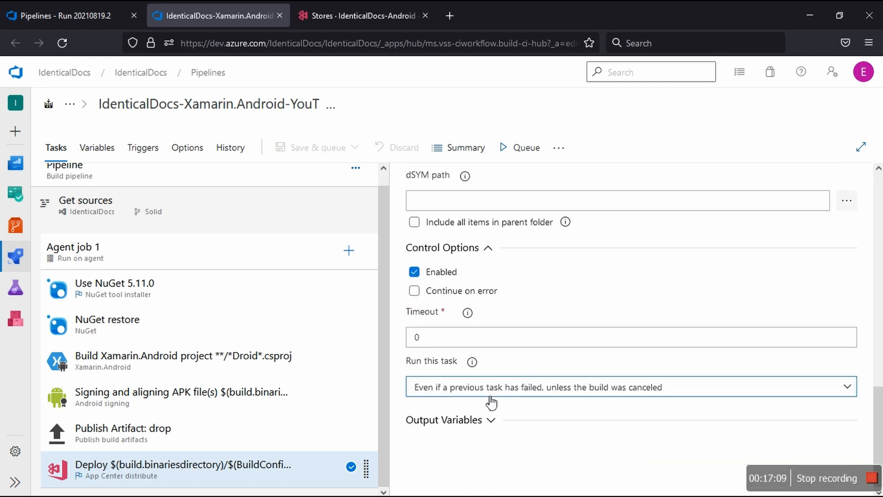
pyautogui.click(489, 249)
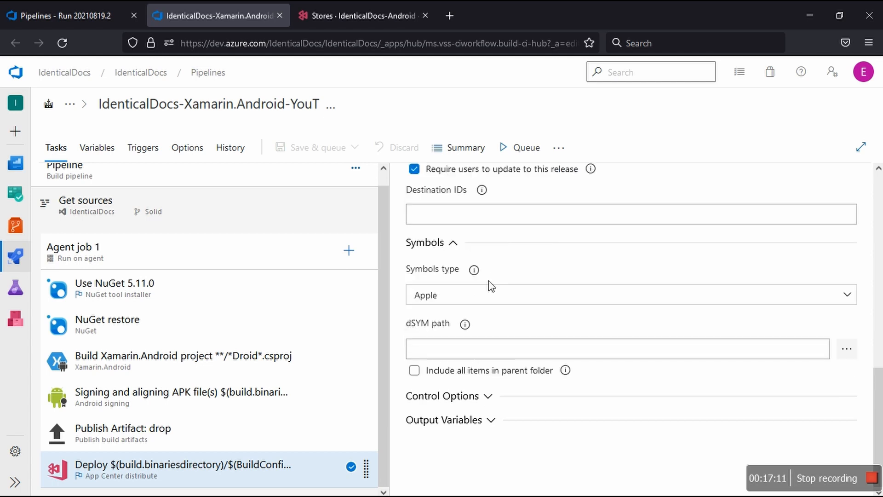
pyautogui.scroll(9, 499, 347)
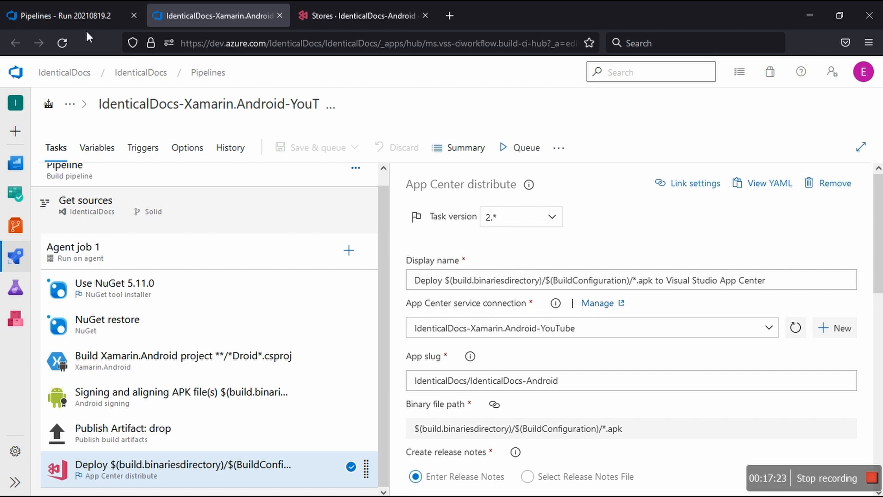
# Step: Go back to run #20210819.2, open the log of Agent job 1, and expand its queue time variables
pyautogui.click(48, 17)
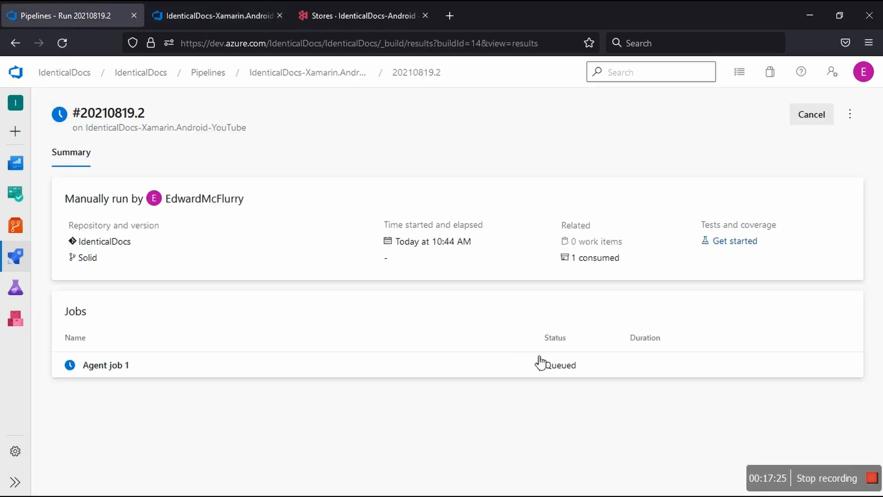
pyautogui.click(557, 366)
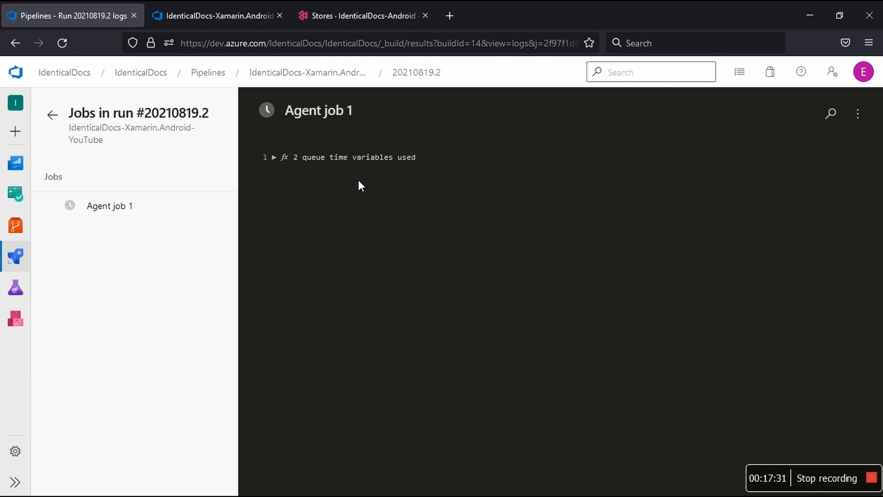
pyautogui.click(354, 157)
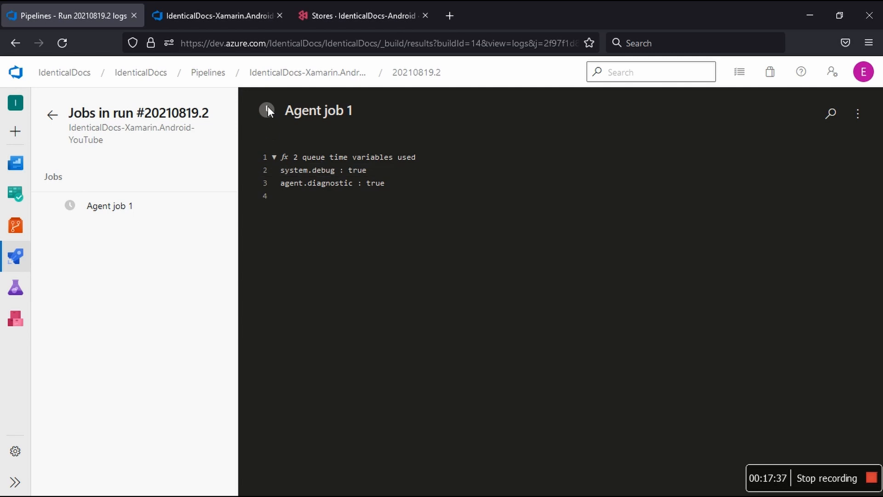
# Step: Return to the summary of run #20210819.2 and cancel the queued run, confirming the cancellation
pyautogui.click(421, 77)
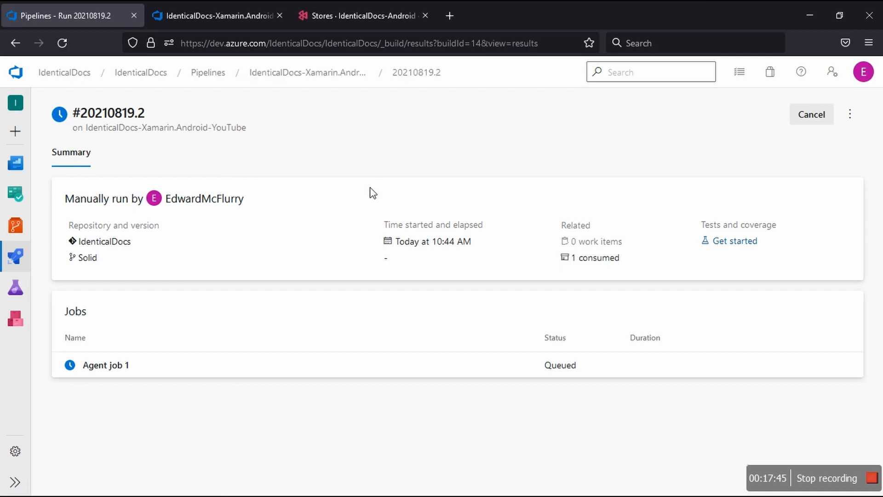
pyautogui.click(812, 115)
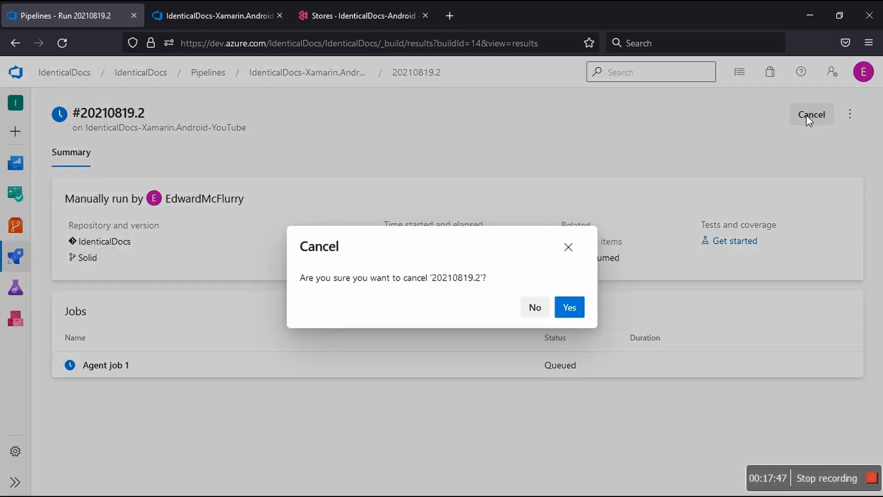
pyautogui.click(569, 314)
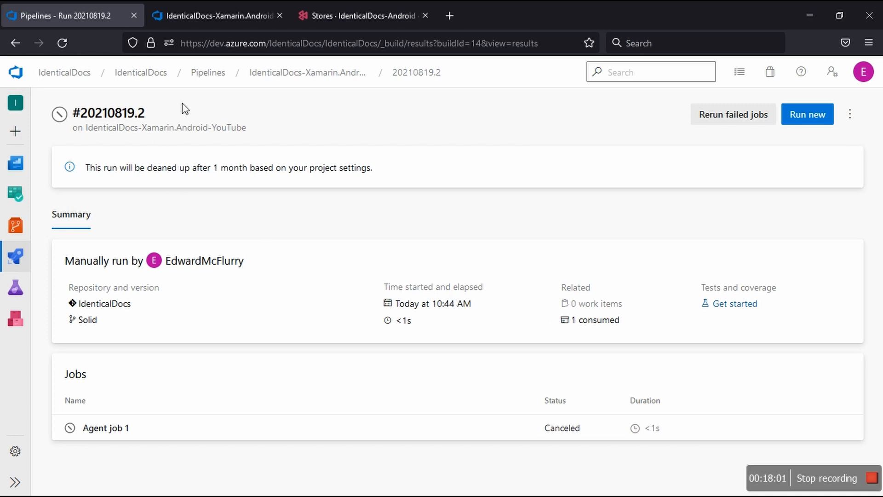
# Step: Delete the canceled run #20210819.2 from the IdenticalDocs-Xamarin.Android-YouTube pipeline's runs
pyautogui.click(325, 79)
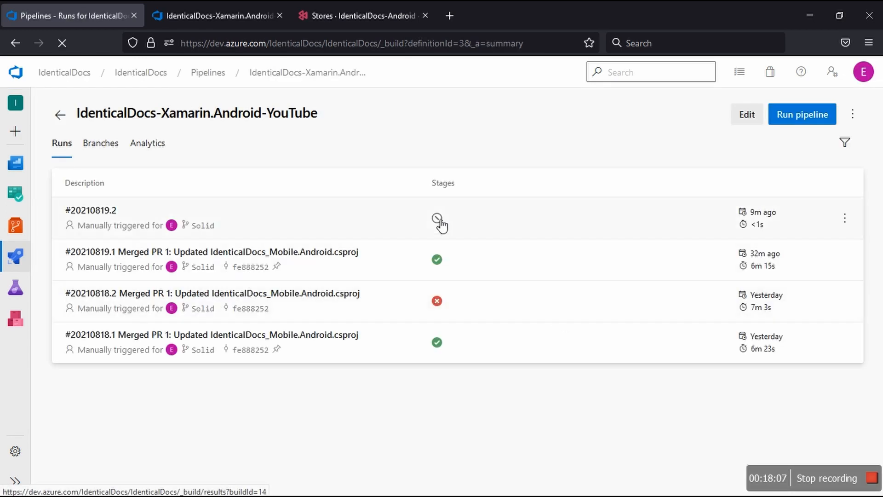
pyautogui.click(845, 218)
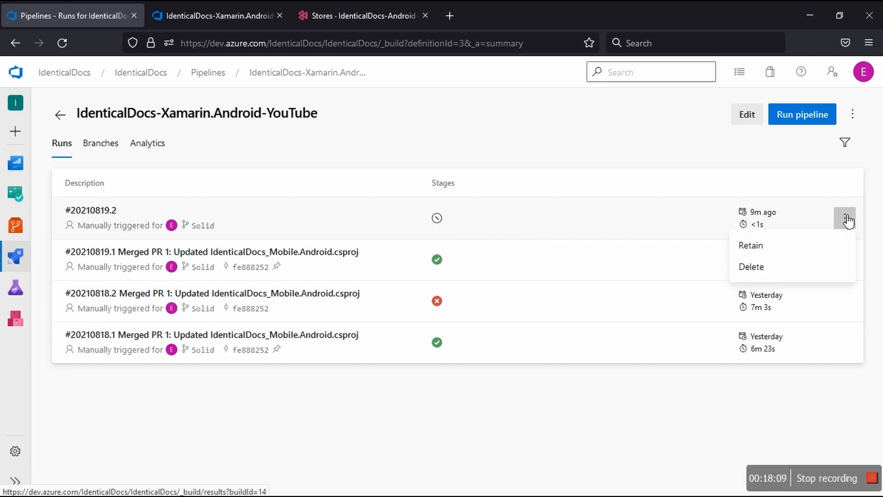
pyautogui.click(762, 268)
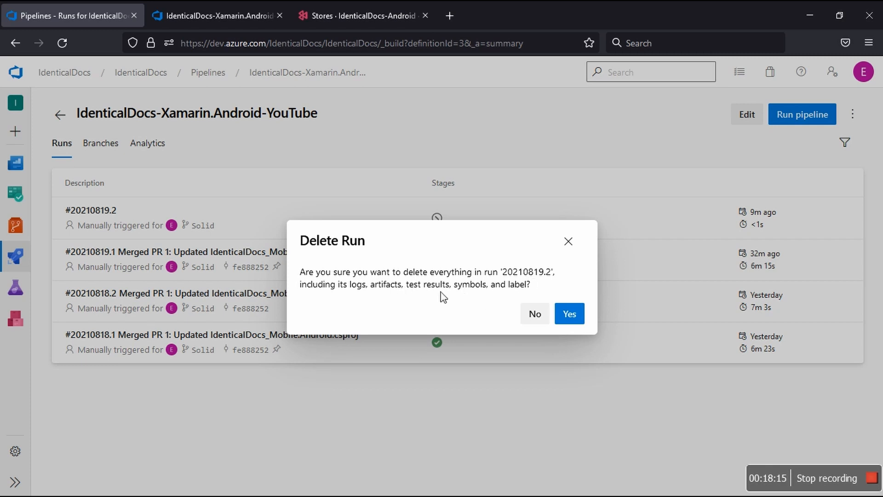
pyautogui.click(571, 312)
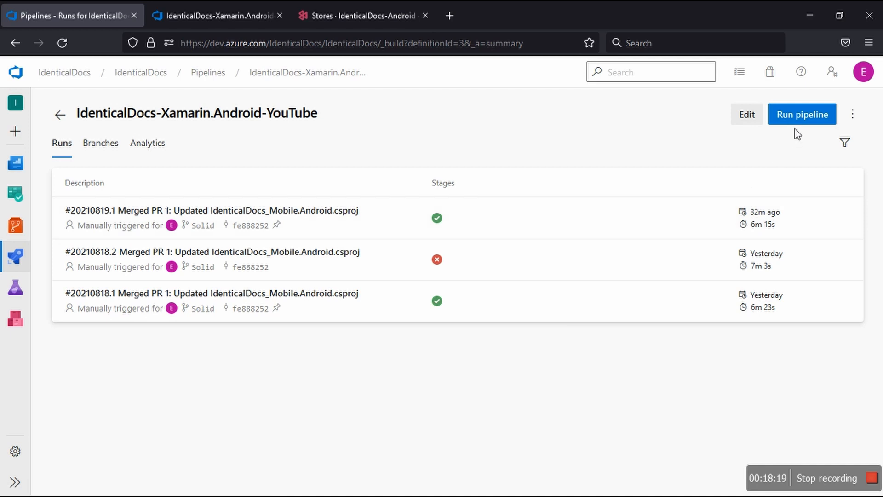
# Step: Run the pipeline on the Solid branch with system diagnostics enabled, and open the new run's Agent job 1 log
pyautogui.click(806, 122)
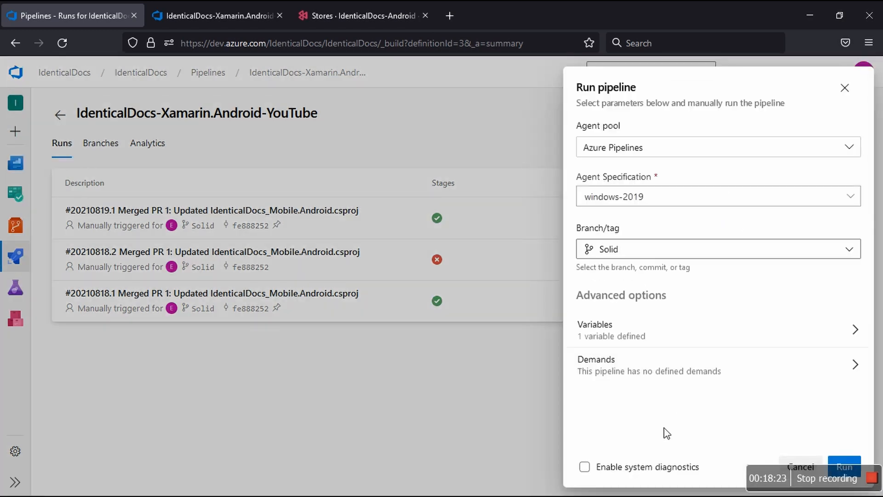
pyautogui.click(585, 467)
pyautogui.click(843, 462)
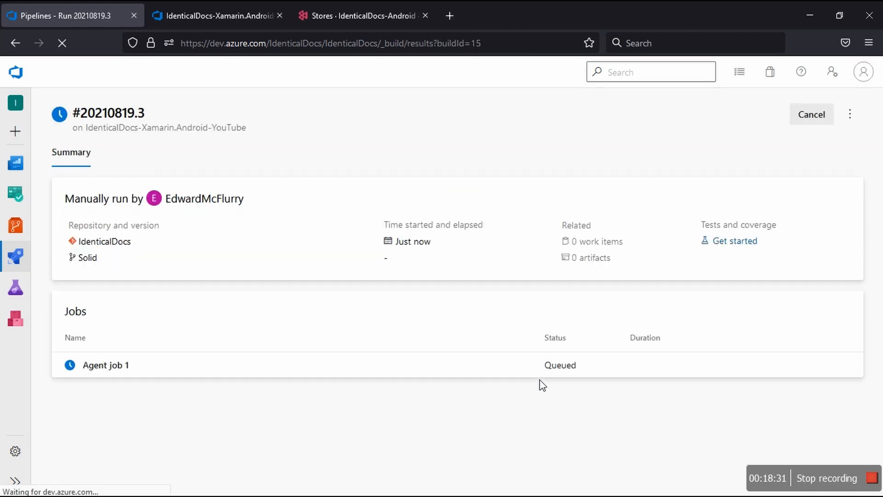
pyautogui.click(495, 365)
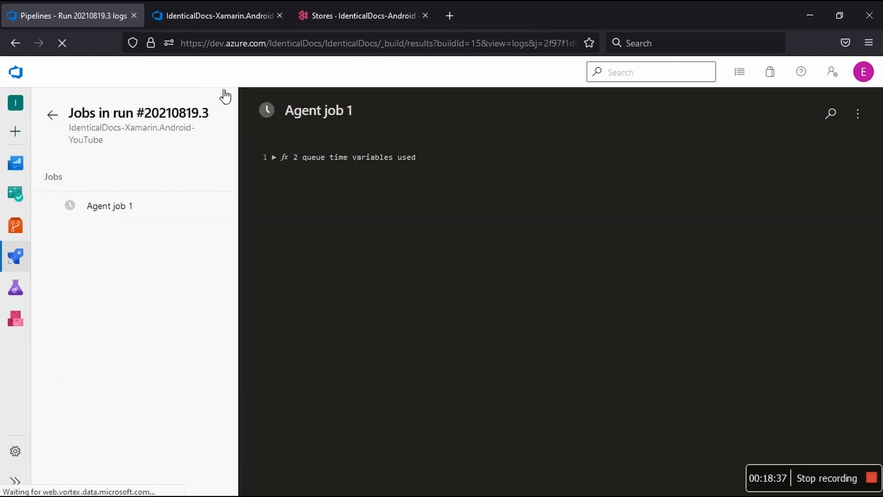
pyautogui.moveTo(209, 119); pyautogui.dragTo(201, 118)
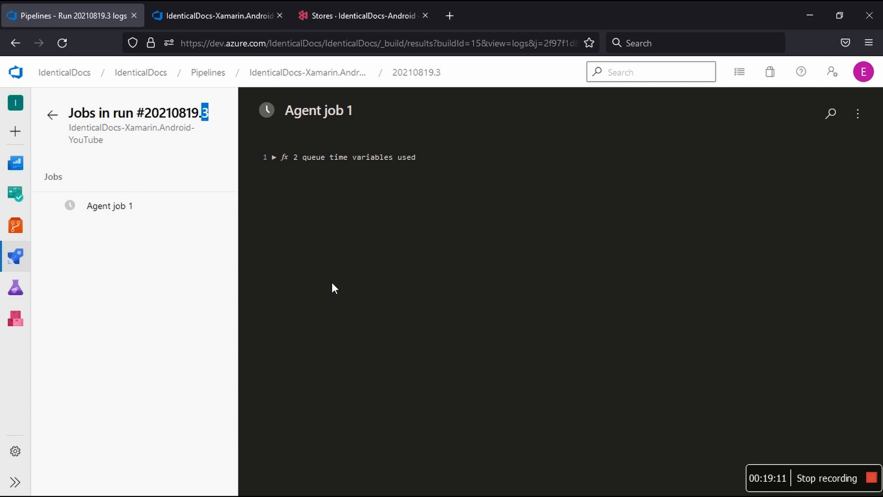
# Step: Switch to App Center and open the Production Google Play store's details to view its releases
pyautogui.click(355, 21)
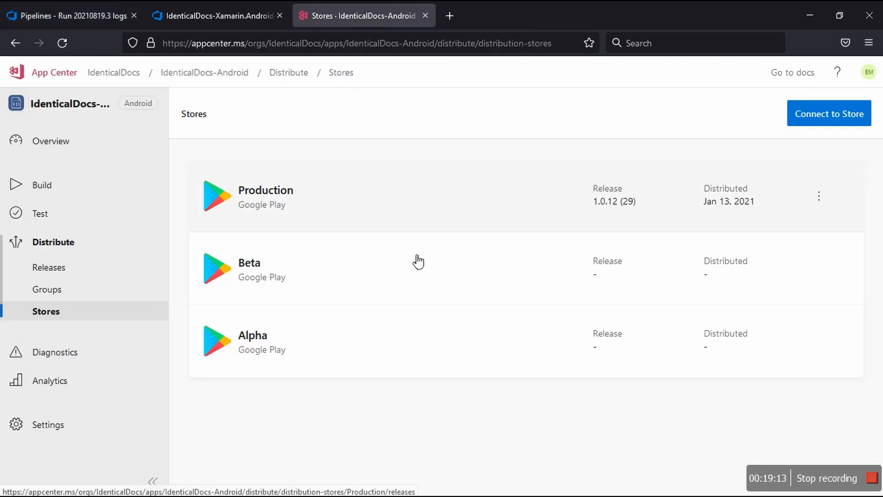
pyautogui.click(299, 211)
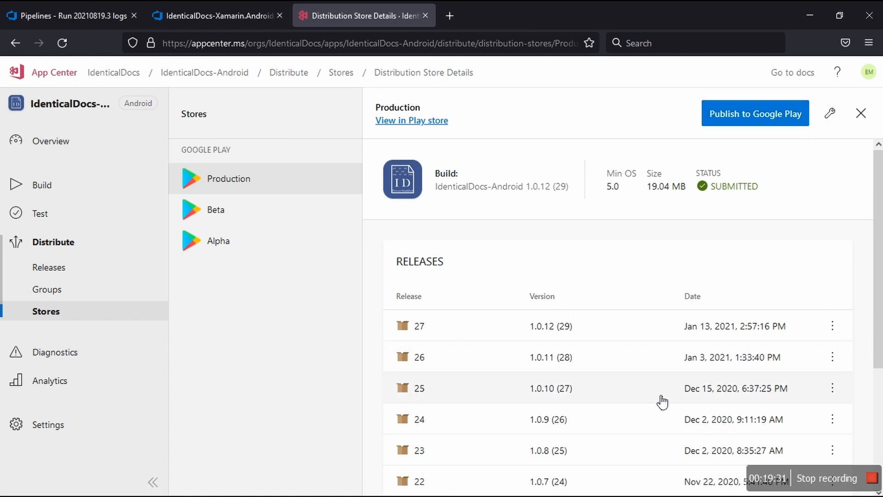
# Step: Review the Production store's release history, and open the Beta and Alpha stores to check their releases
pyautogui.scroll(-4, 662, 402)
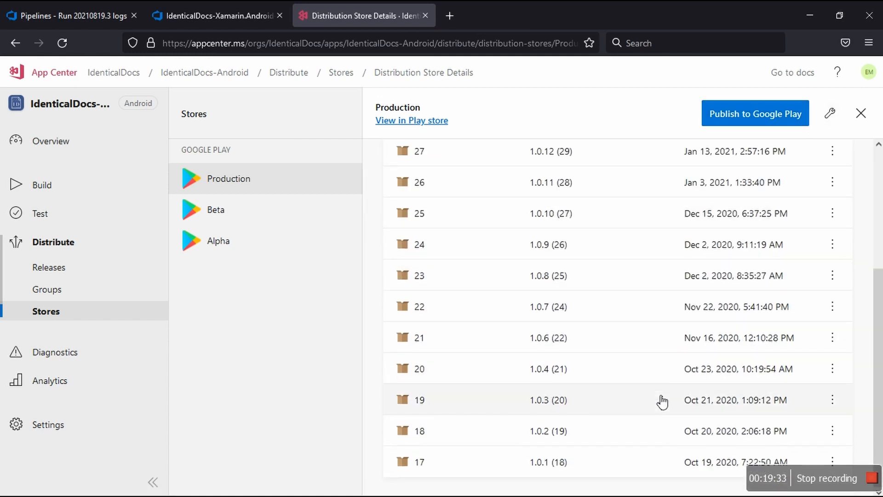
pyautogui.scroll(4, 662, 401)
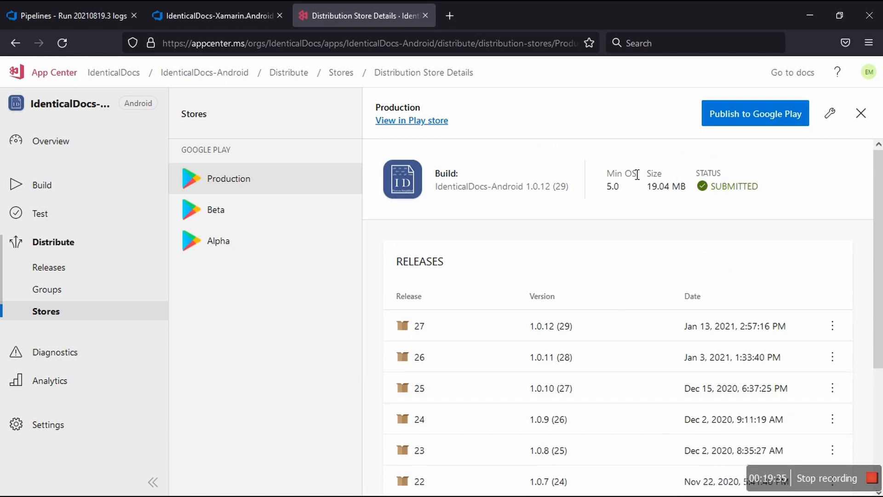
pyautogui.click(831, 115)
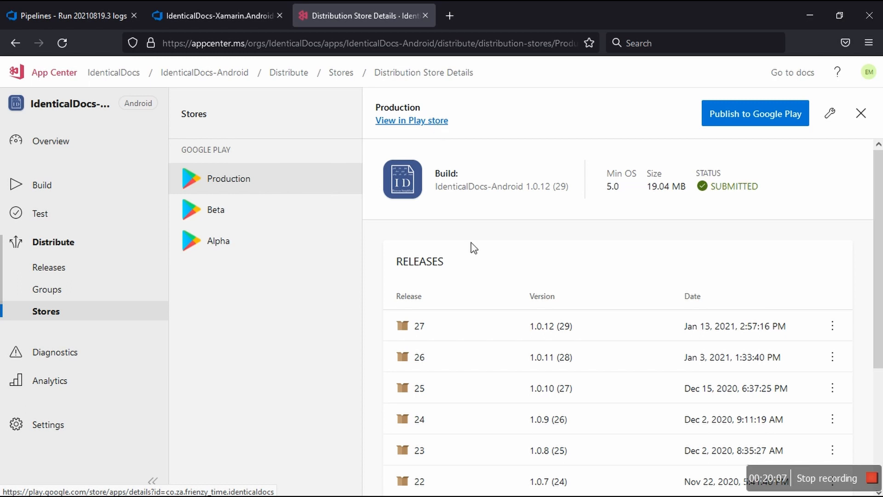
pyautogui.scroll(-4, 505, 380)
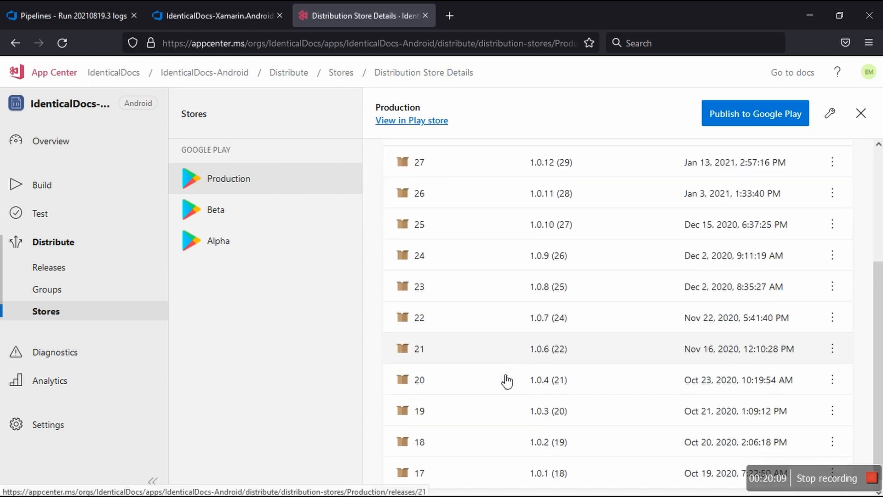
pyautogui.scroll(4, 507, 381)
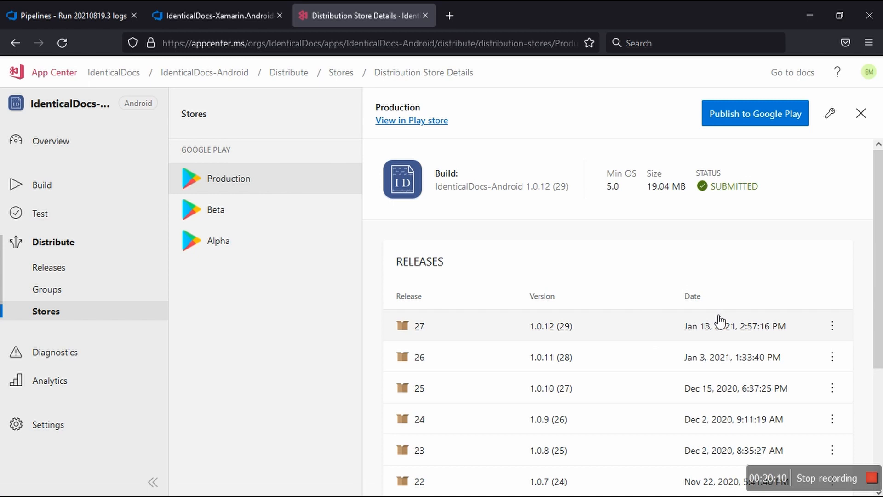
pyautogui.click(837, 322)
pyautogui.click(838, 325)
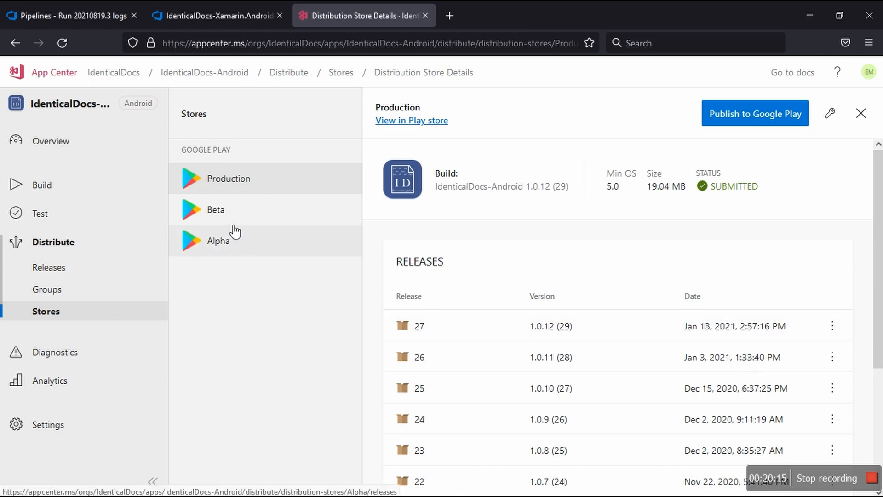
pyautogui.click(229, 213)
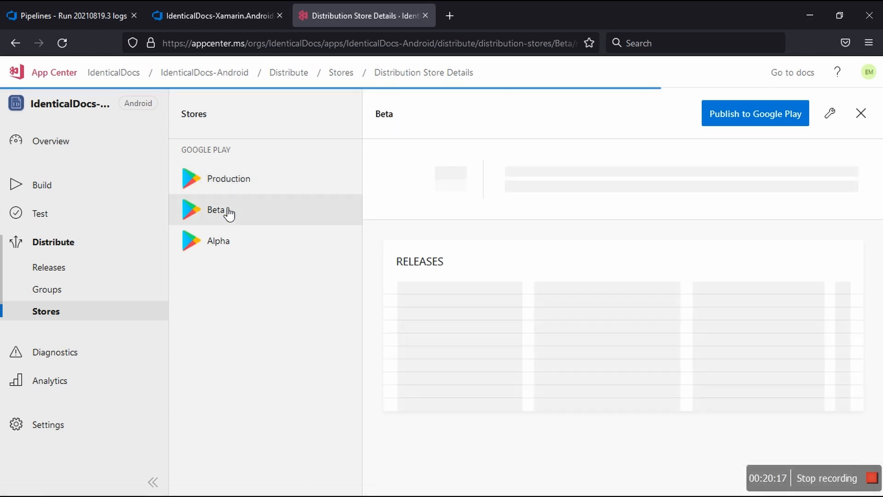
pyautogui.click(233, 241)
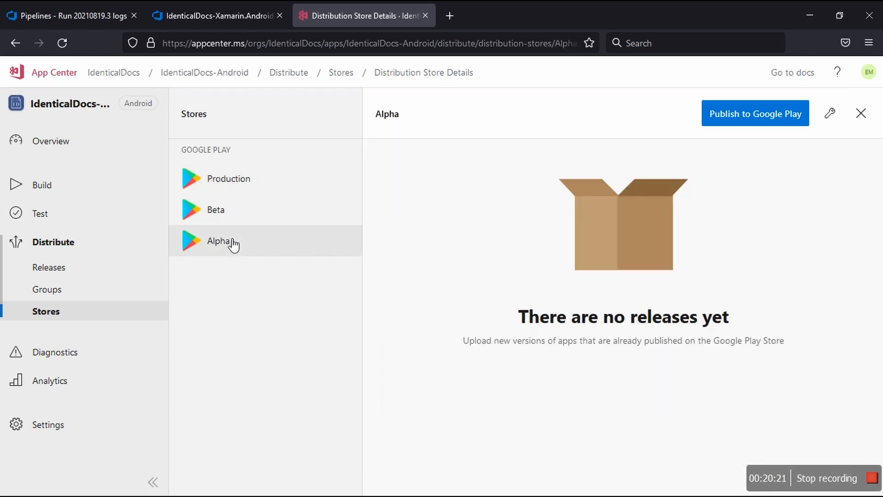
# Step: Switch to Azure DevOps, check run #20210819.3's log, and start a new pipeline with the classic editor
pyautogui.click(90, 9)
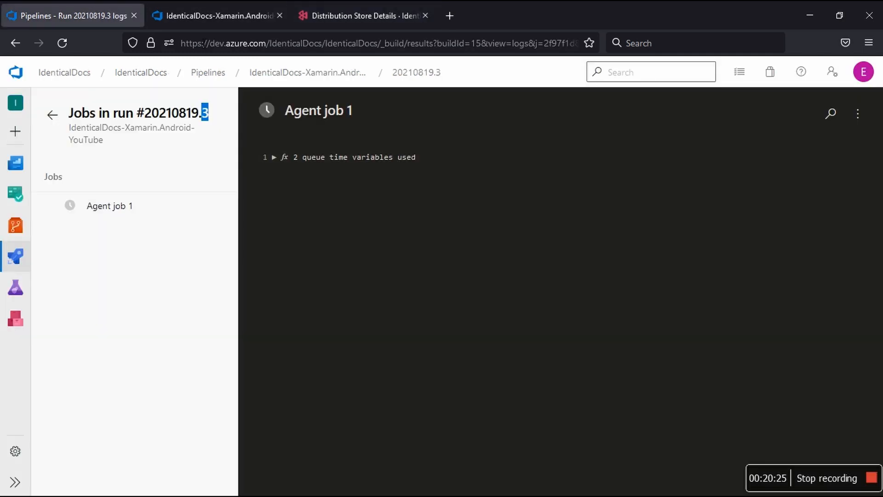
pyautogui.click(206, 16)
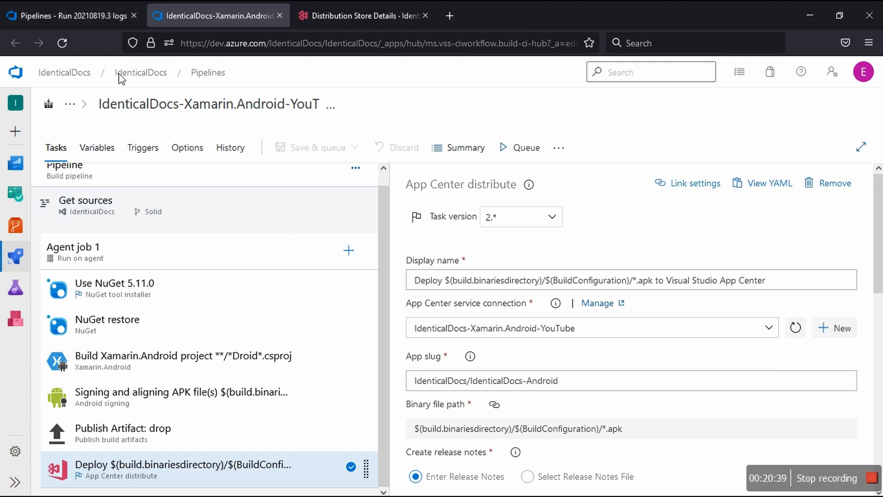
pyautogui.click(203, 75)
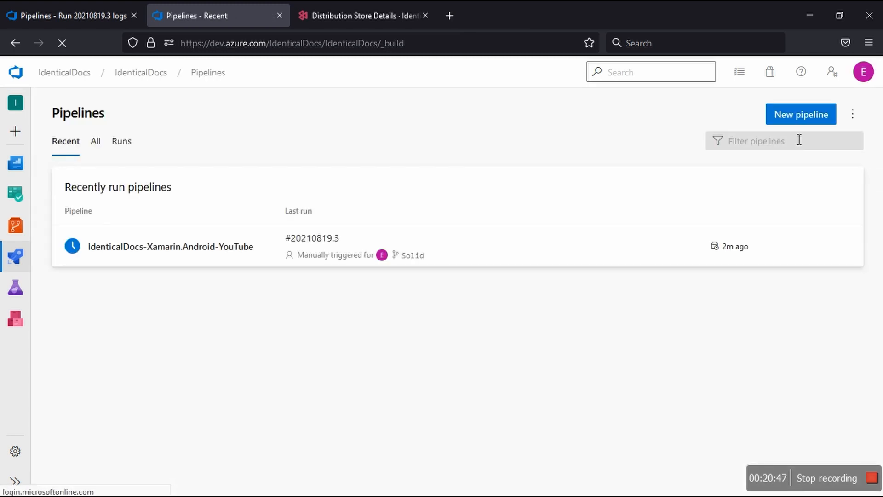
pyautogui.click(807, 119)
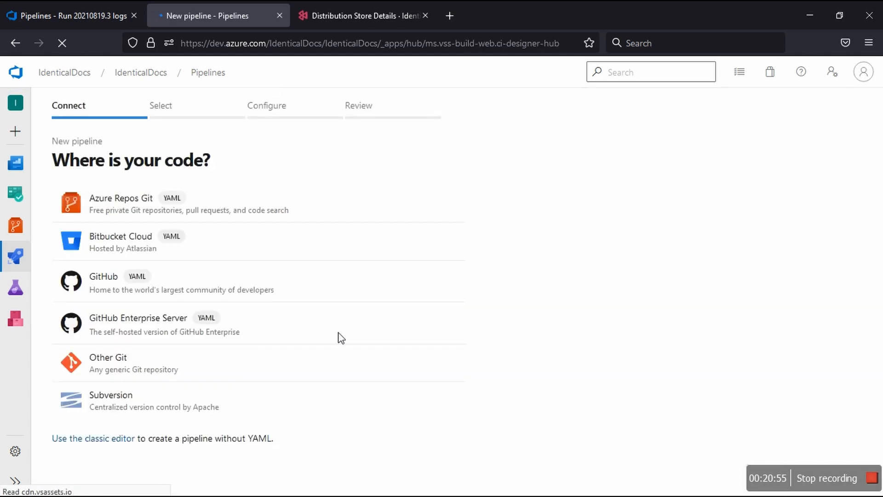
pyautogui.click(108, 442)
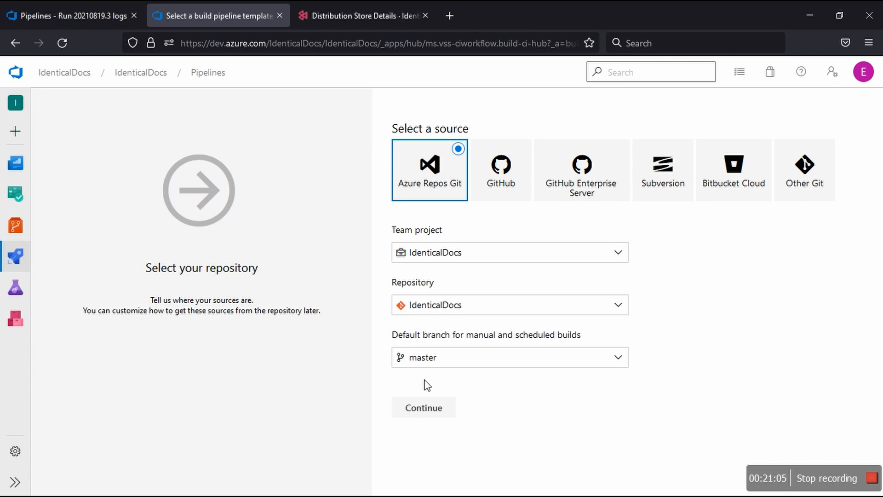
# Step: Set the default branch to Solid and create the pipeline from the Xamarin.Android template, looking over its generated tasks
pyautogui.click(478, 364)
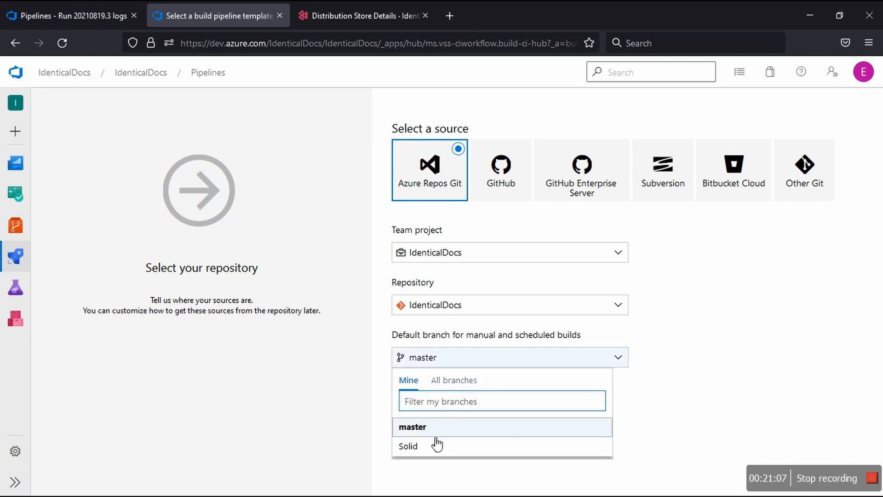
pyautogui.click(418, 444)
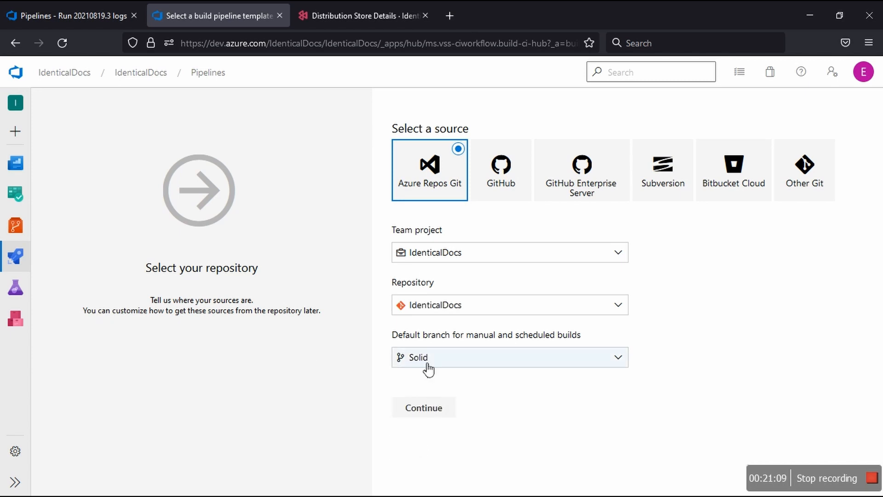
pyautogui.click(425, 408)
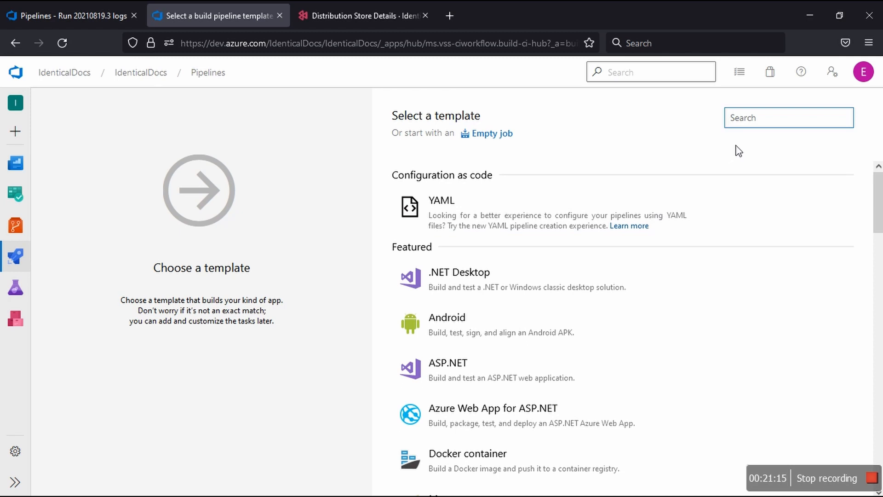
pyautogui.write('Xa')
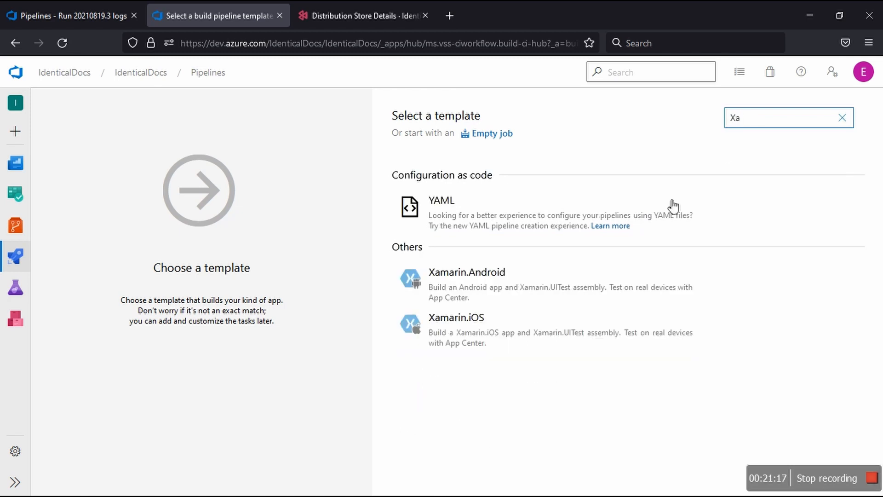
pyautogui.click(834, 288)
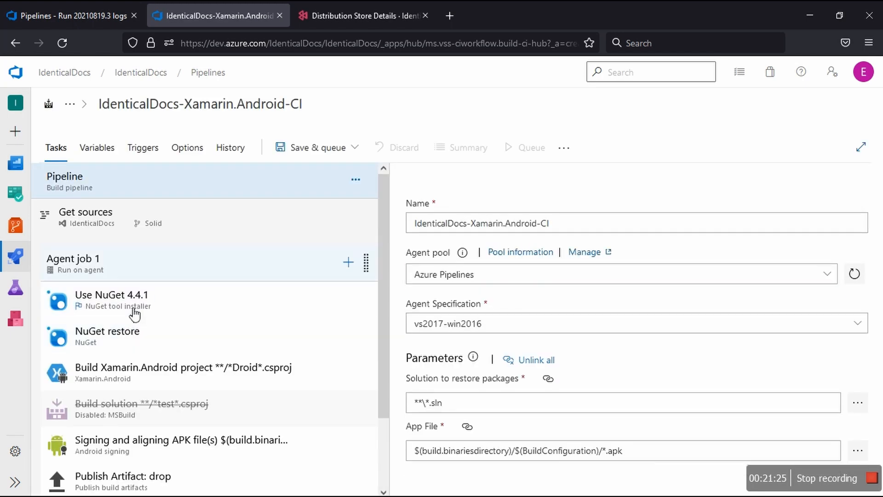
pyautogui.scroll(-2, 154, 436)
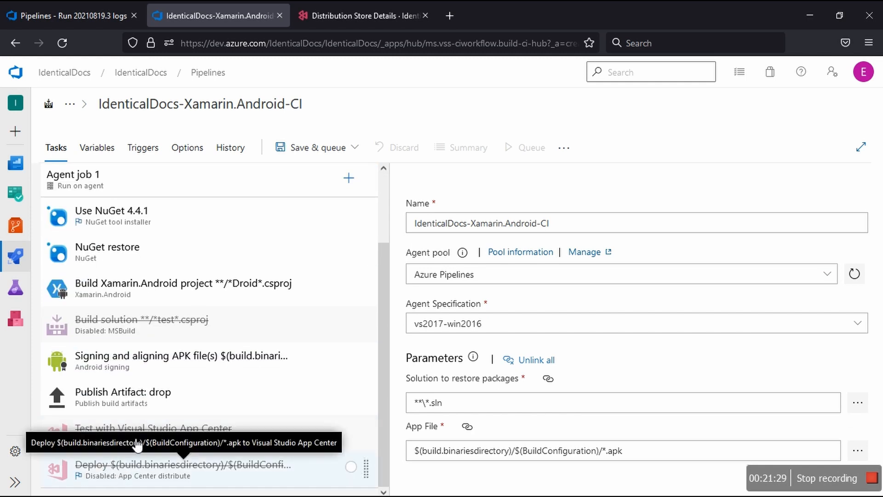
pyautogui.scroll(2, 207, 386)
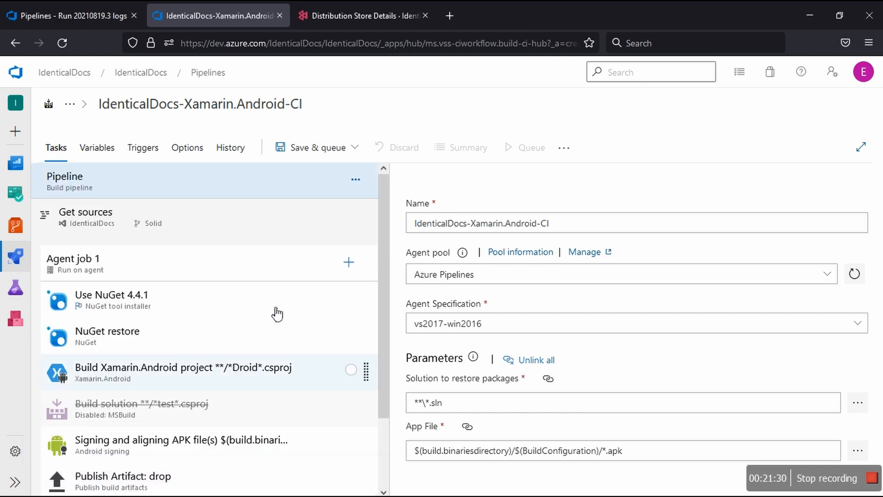
# Step: Search the tasks available for Agent job 1 for "Google" and examine the Google Play extensions offered in the Marketplace
pyautogui.click(349, 262)
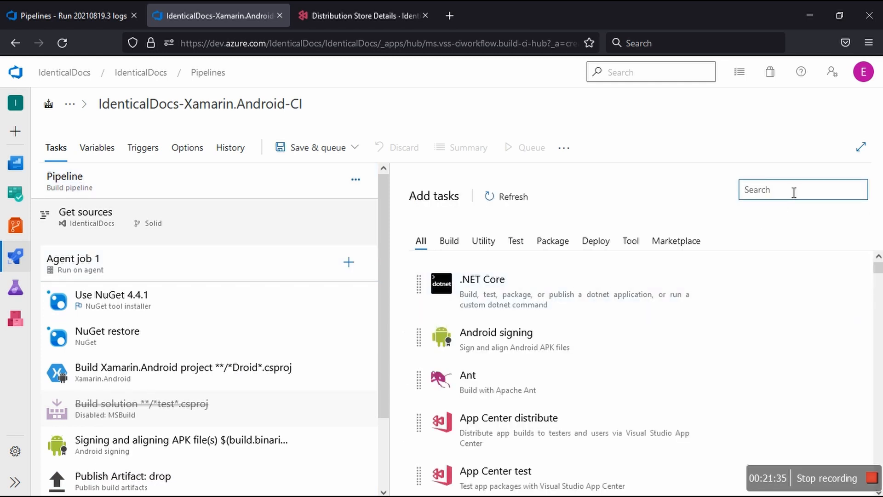
pyautogui.write('Goo')
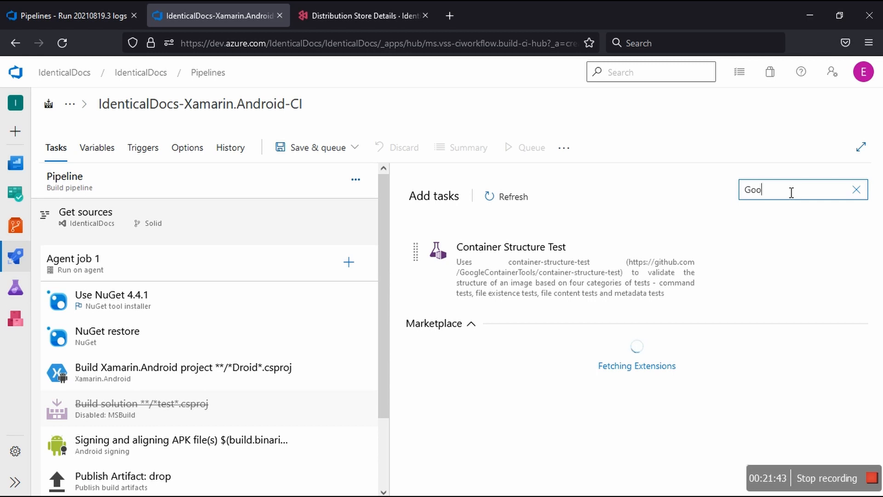
pyautogui.write('gle')
pyautogui.moveTo(536, 252)
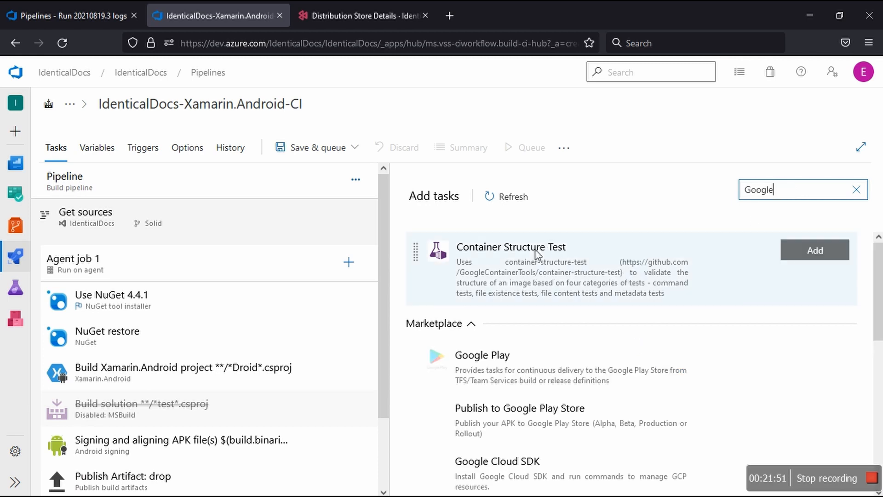
pyautogui.moveTo(505, 362)
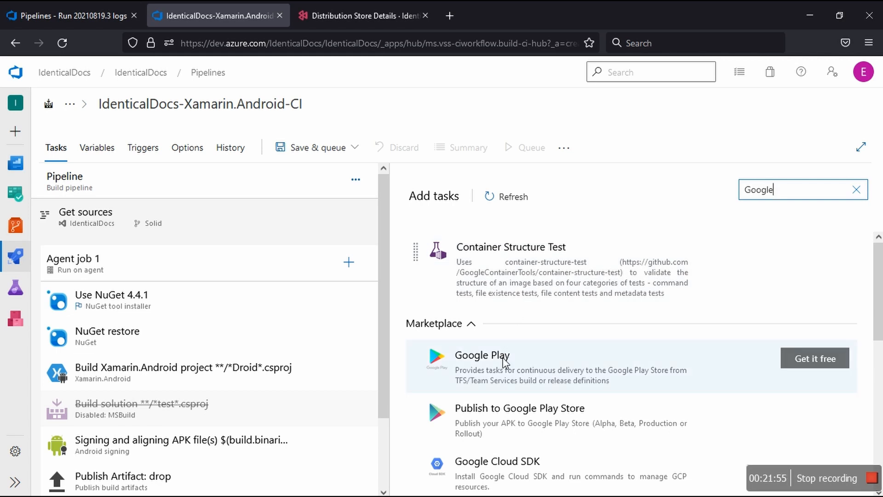
pyautogui.moveTo(507, 409)
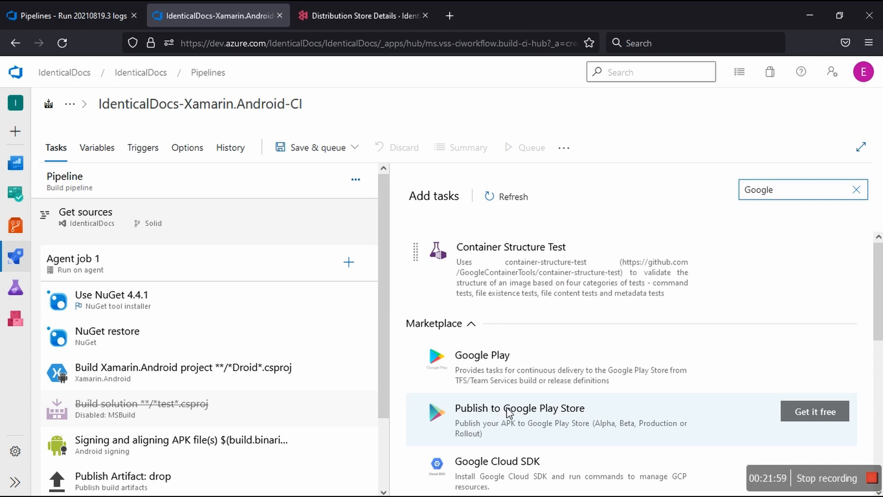
pyautogui.scroll(-3, 508, 412)
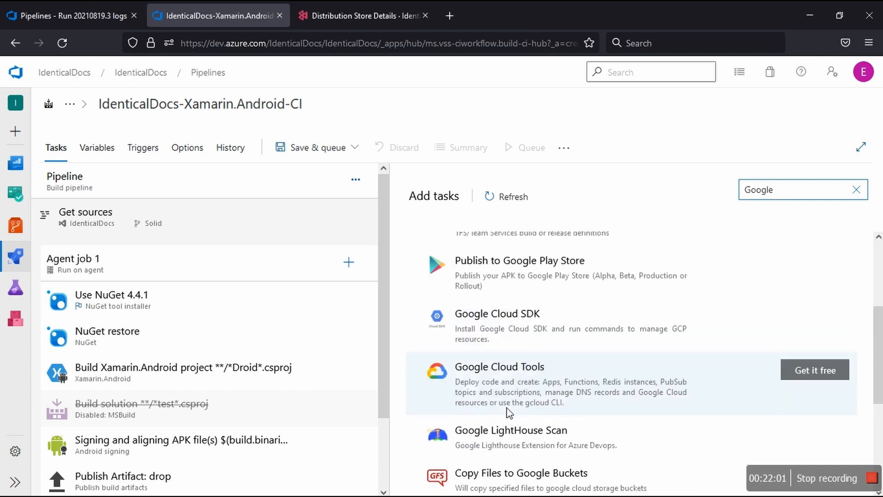
pyautogui.scroll(-4, 508, 412)
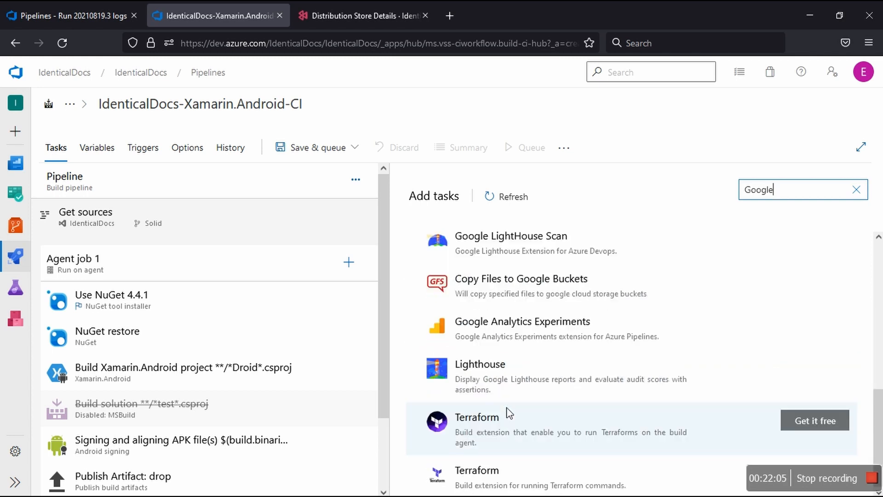
pyautogui.scroll(6, 508, 413)
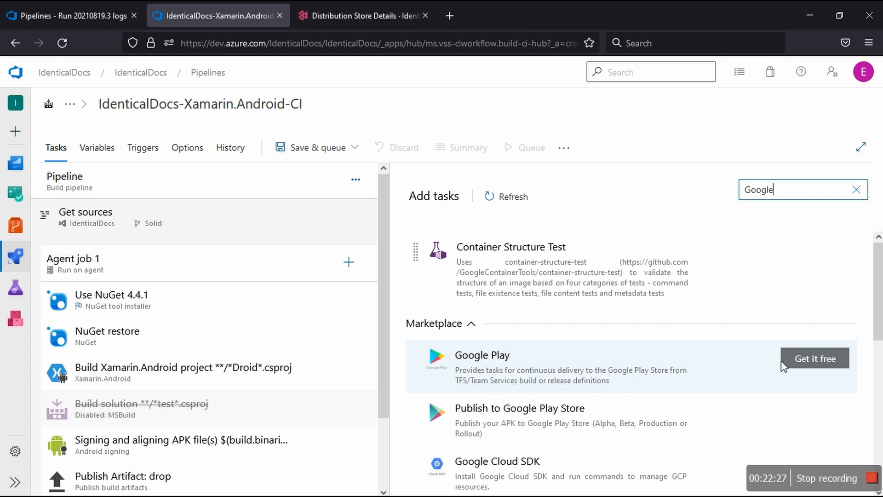
# Step: Open the Marketplace pages of the Google Play and Publish to Google Play Store extensions, and return to browsing the Google task results
pyautogui.click(797, 366)
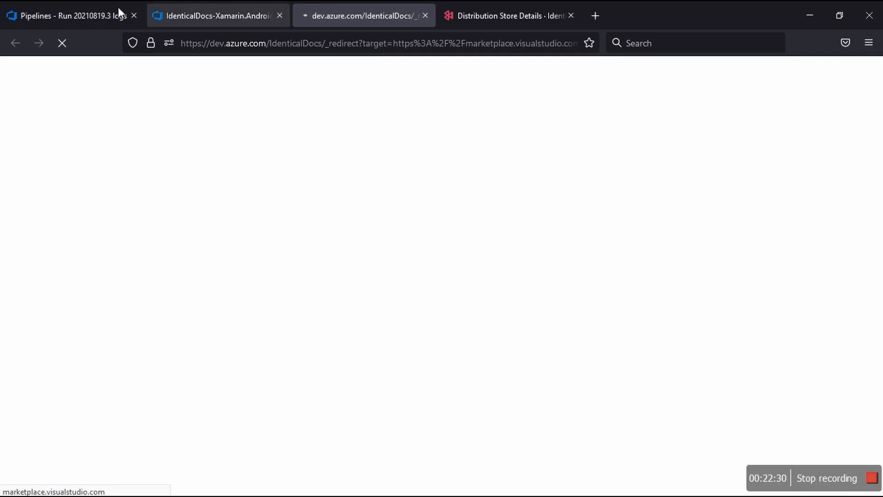
pyautogui.click(94, 7)
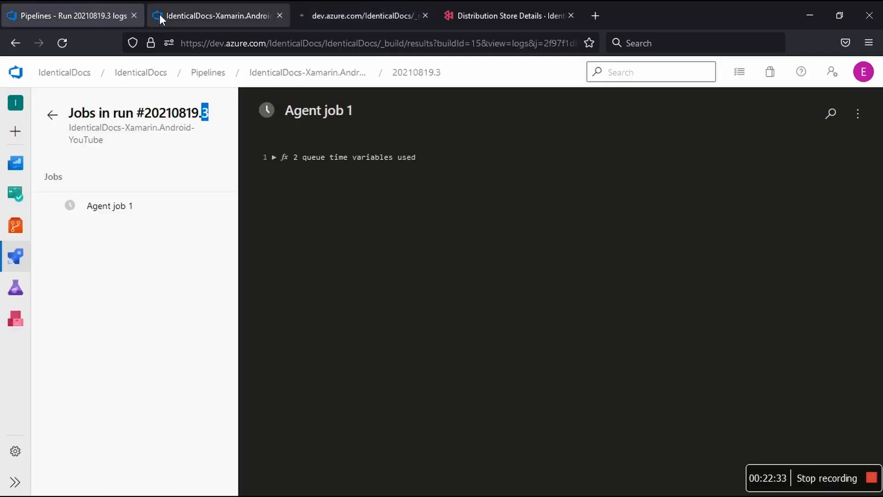
pyautogui.click(178, 15)
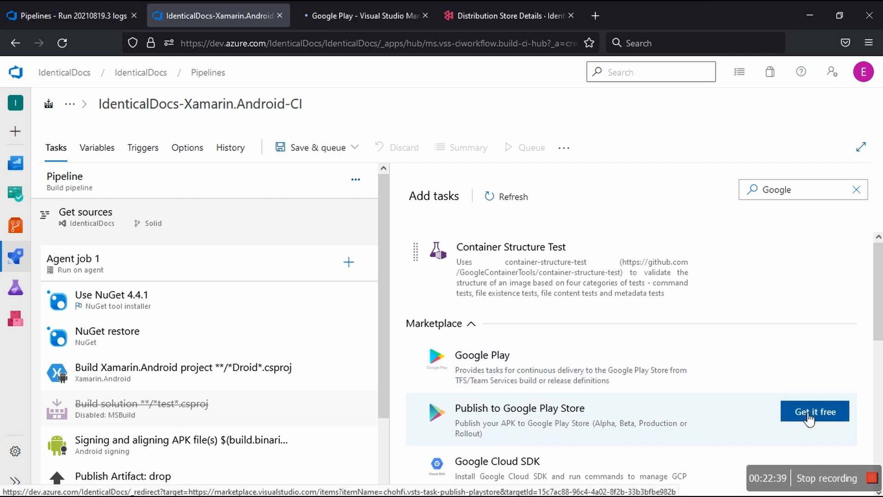
pyautogui.click(808, 417)
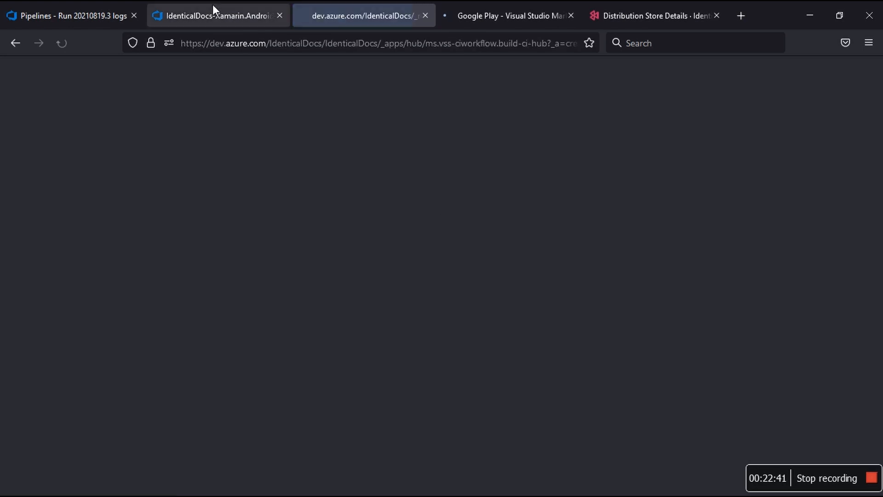
pyautogui.click(212, 14)
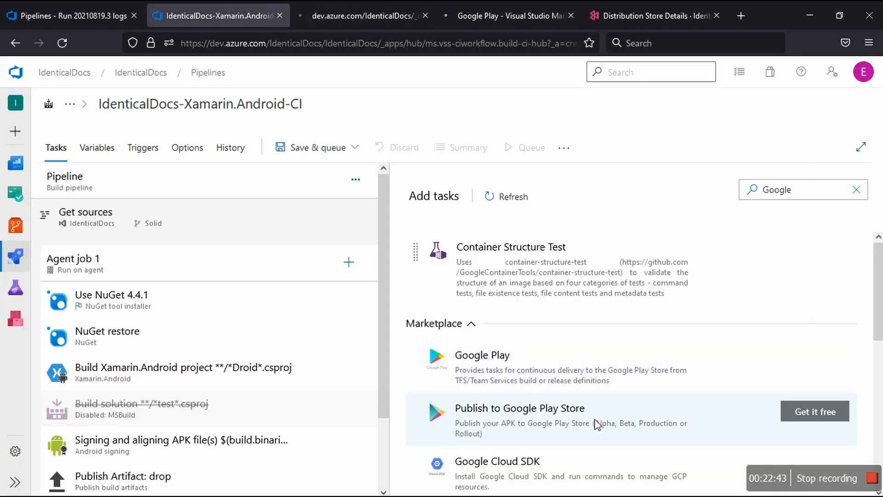
pyautogui.scroll(-2, 597, 423)
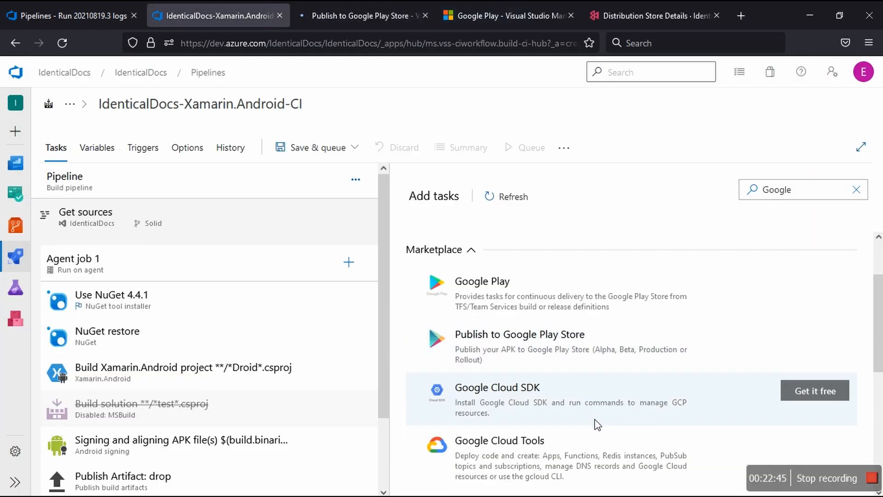
pyautogui.scroll(-2, 597, 424)
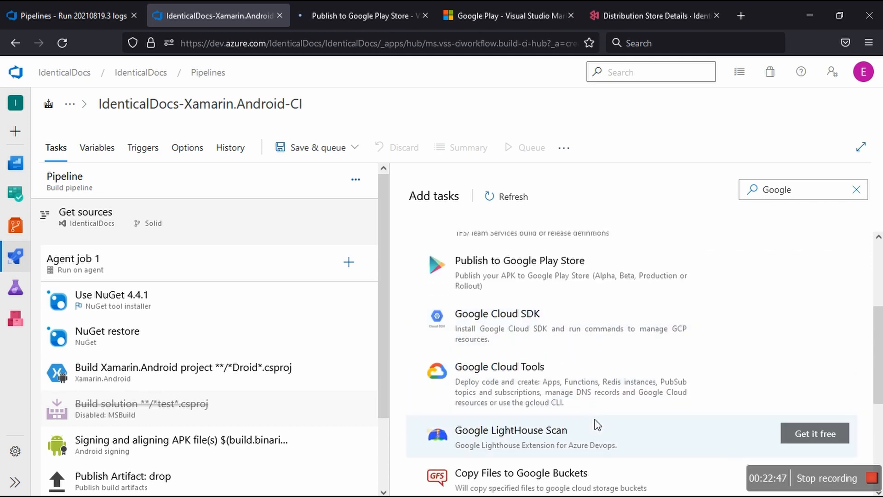
# Step: Browse the remaining Google task results, and start getting the free Google Play extension from its Marketplace page
pyautogui.scroll(-2, 597, 424)
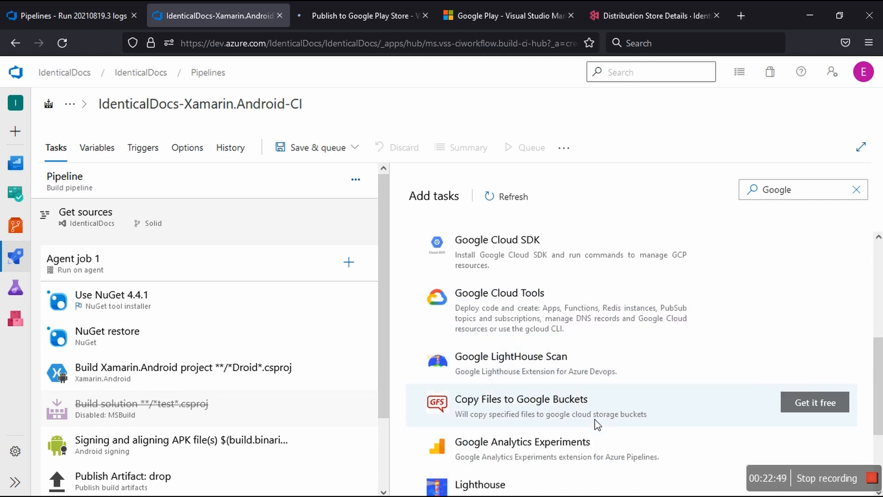
pyautogui.scroll(-3, 597, 424)
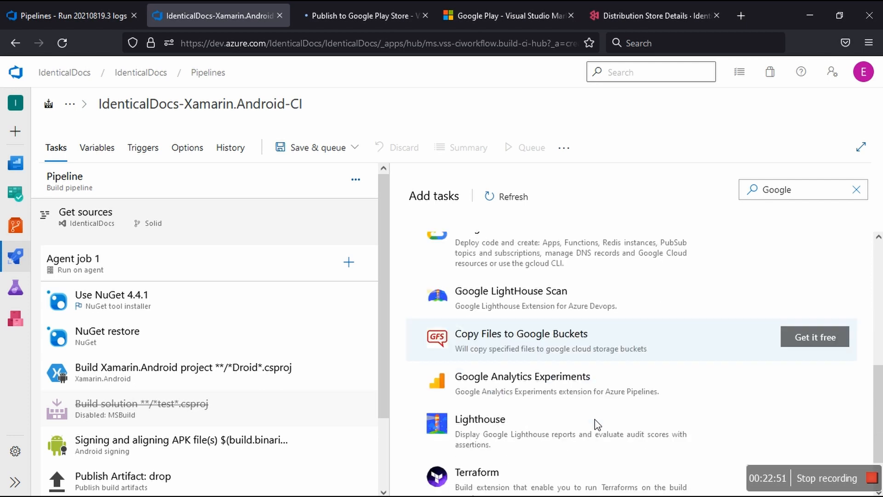
pyautogui.scroll(7, 597, 423)
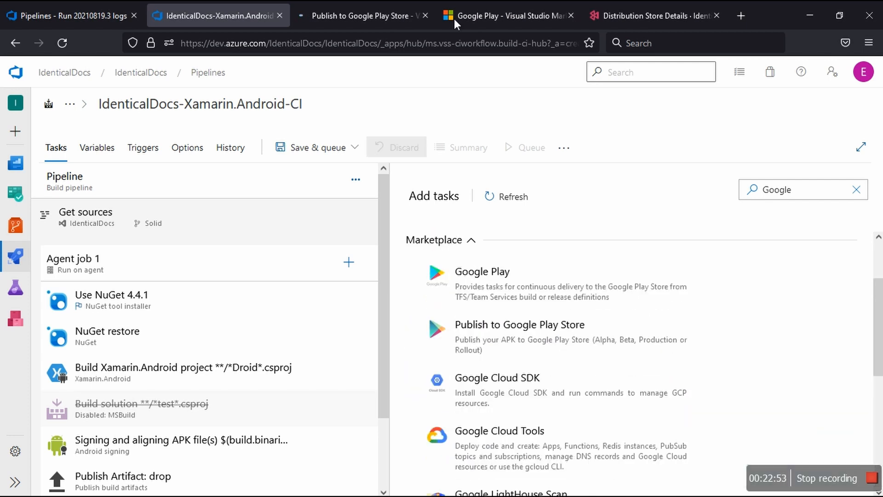
pyautogui.click(524, 15)
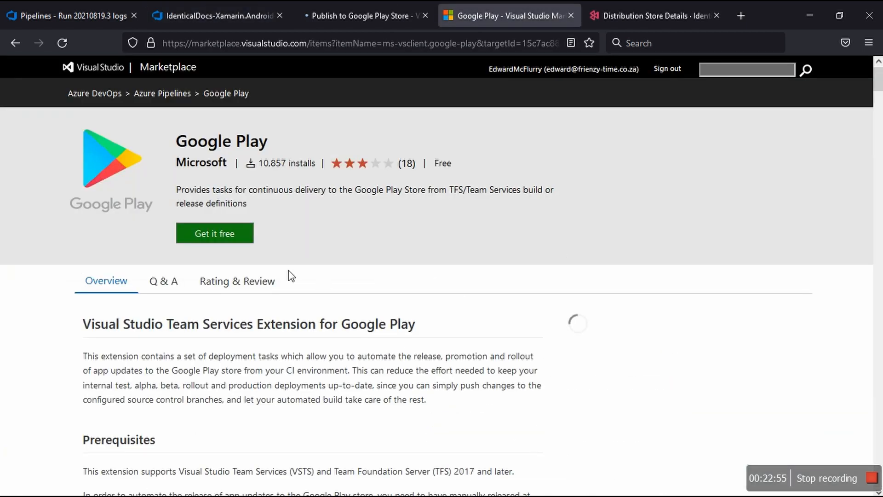
pyautogui.click(232, 234)
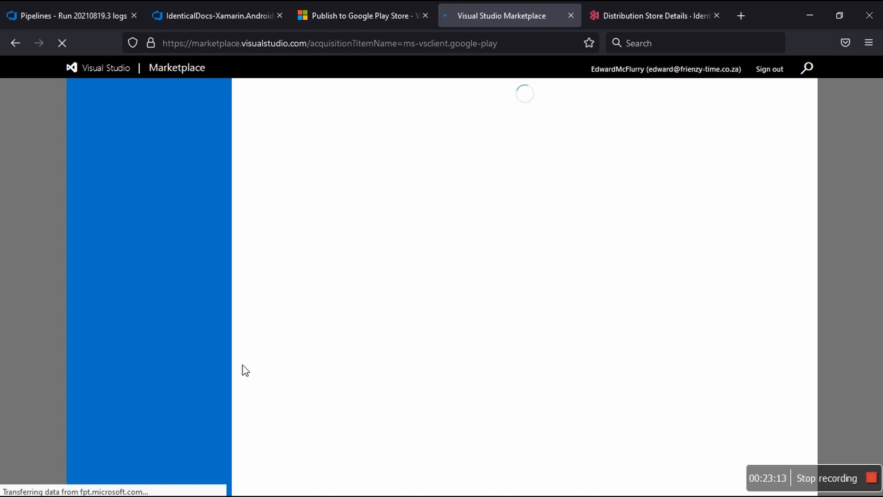
# Step: Open GitHub in a new tab, and start getting the free Publish to Google Play Store extension after reviewing its Marketplace details
pyautogui.click(352, 15)
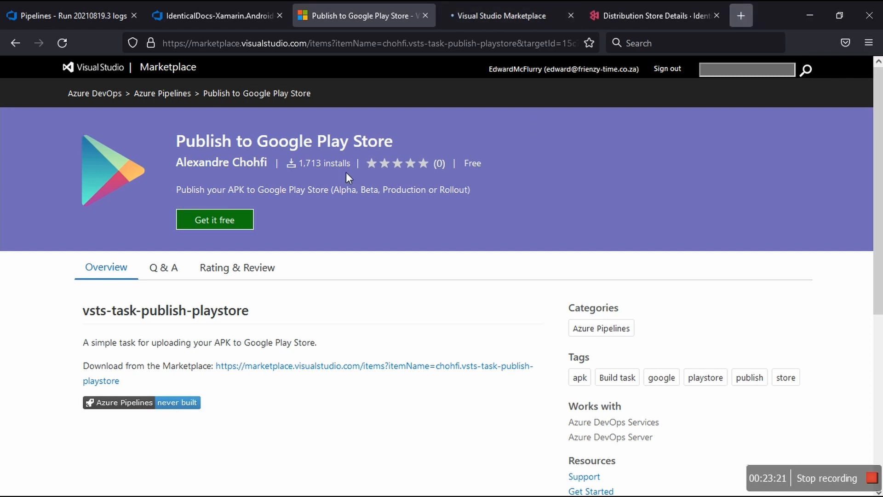
pyautogui.hotkey('ctrl', 't')
pyautogui.click(322, 332)
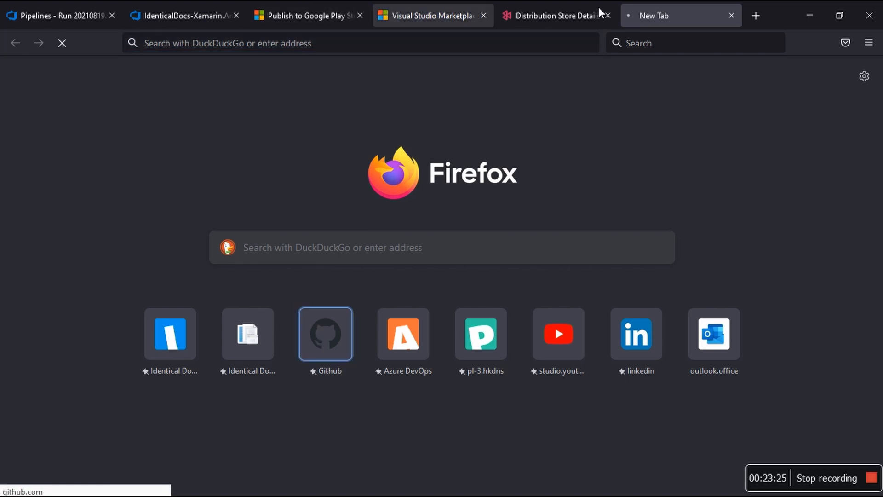
pyautogui.click(307, 14)
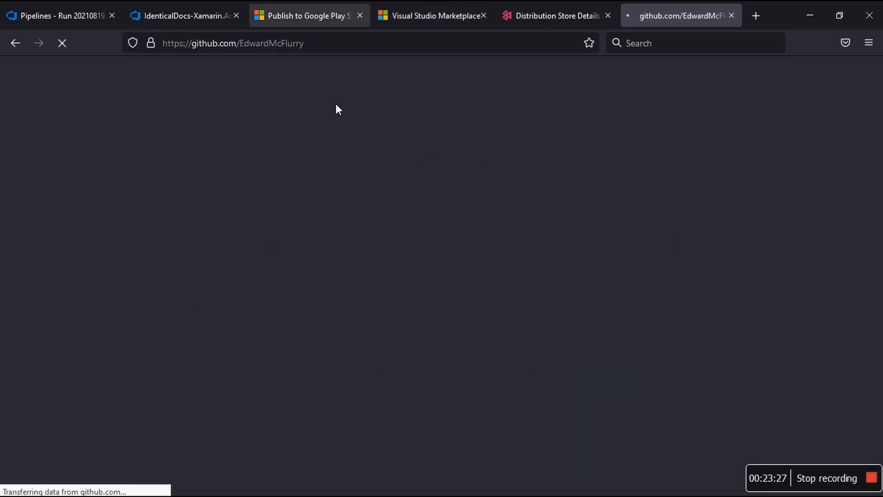
pyautogui.scroll(-4, 322, 355)
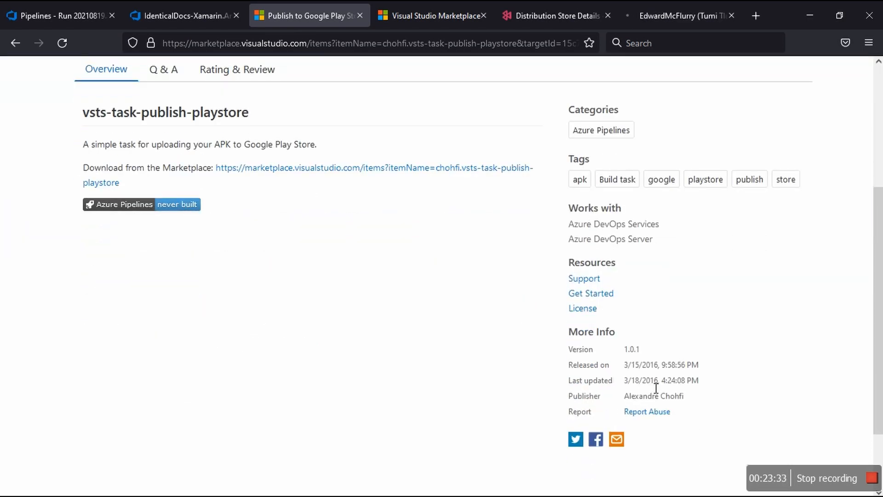
pyautogui.scroll(5, 377, 352)
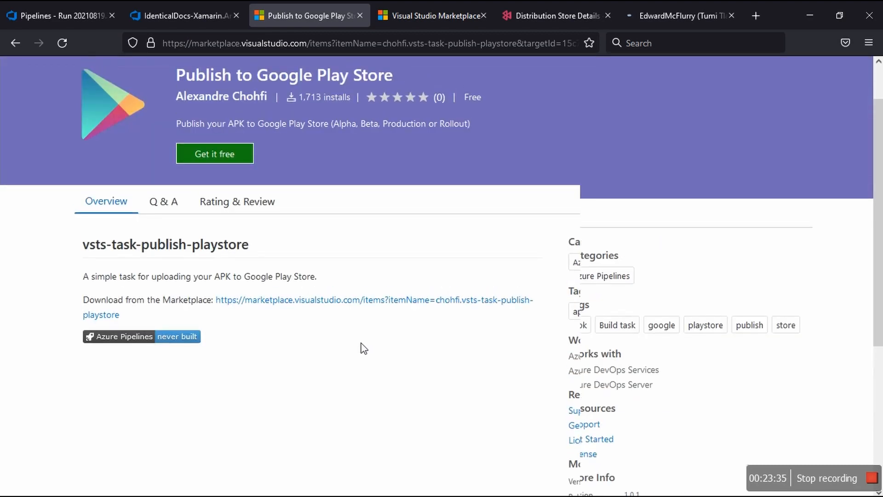
pyautogui.click(237, 225)
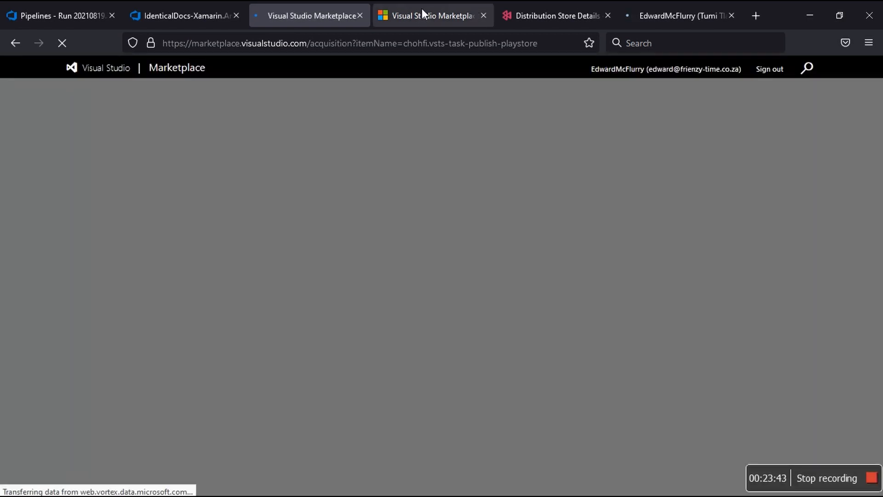
# Step: Install the Google Play and Publish to Google Play Store extensions in the IdenticalDocs organization
pyautogui.click(421, 8)
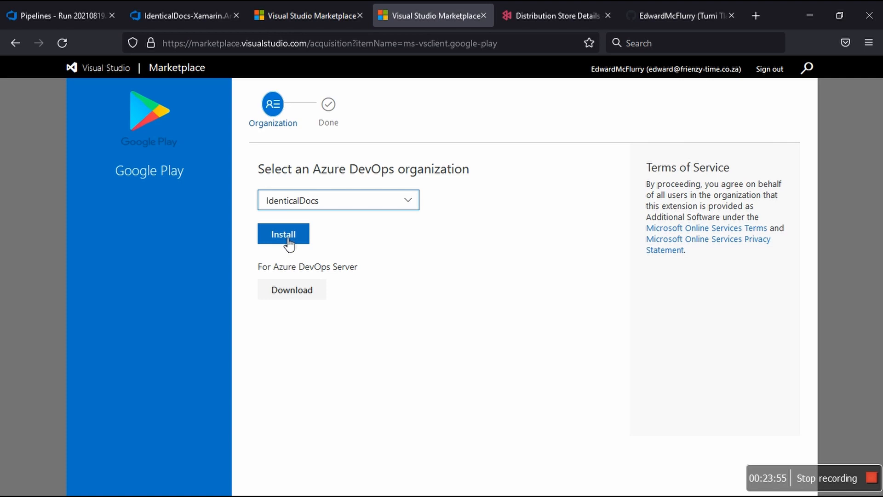
pyautogui.click(412, 202)
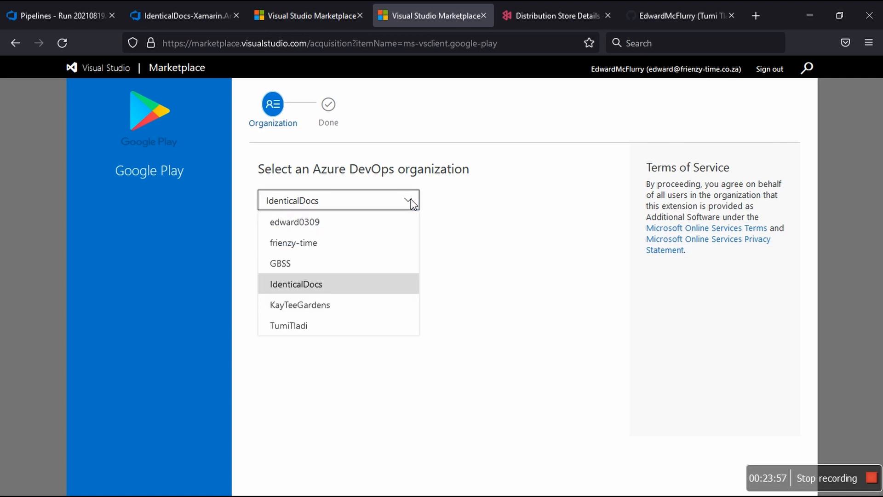
pyautogui.click(412, 202)
pyautogui.click(309, 236)
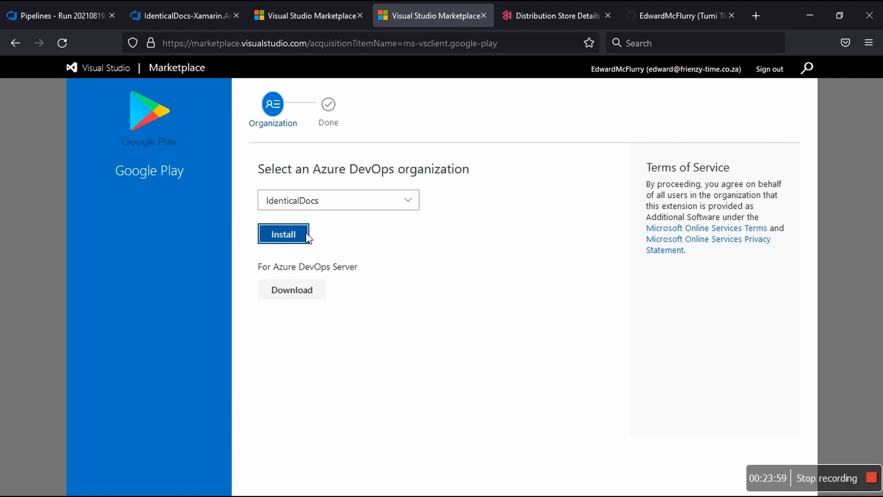
pyautogui.click(327, 16)
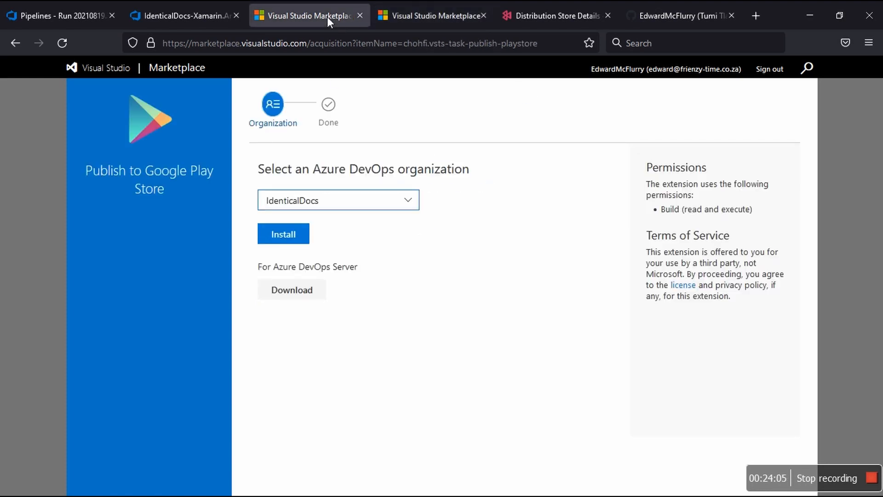
pyautogui.click(282, 236)
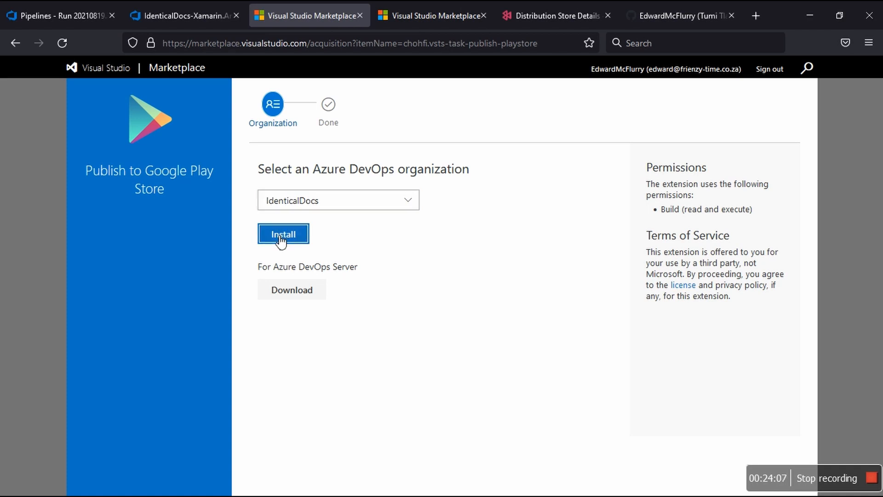
# Step: Proceed to the organization from both extensions' completed installation pages, and close their tabs
pyautogui.click(416, 14)
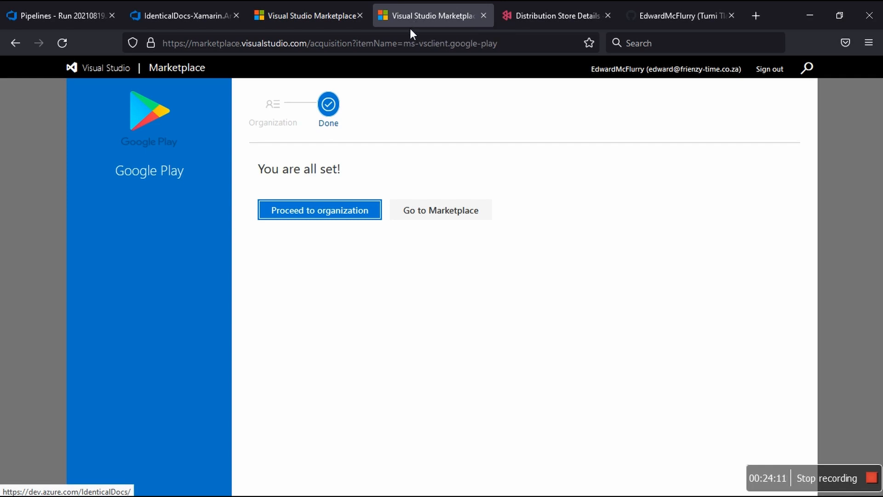
pyautogui.click(349, 219)
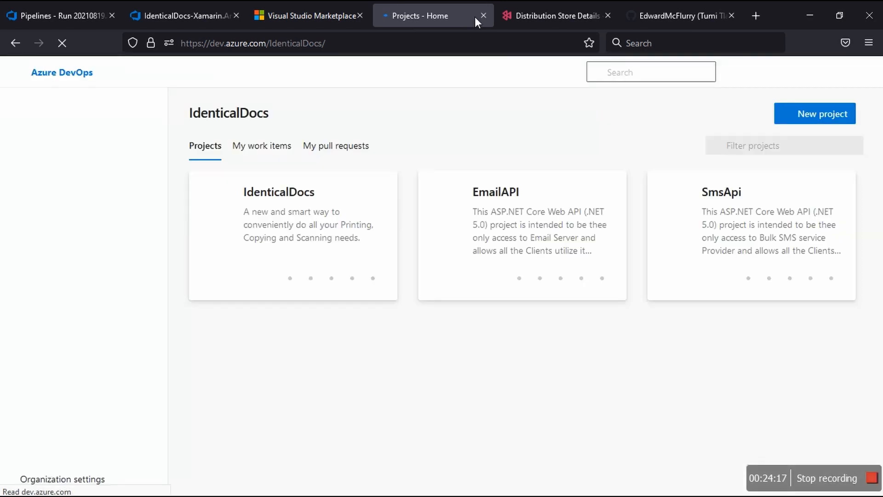
pyautogui.hotkey('ctrl', 'w')
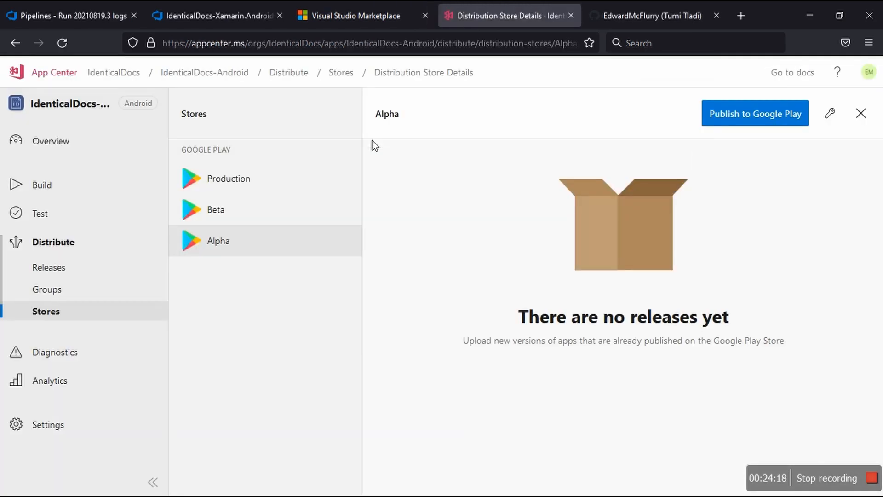
pyautogui.click(364, 11)
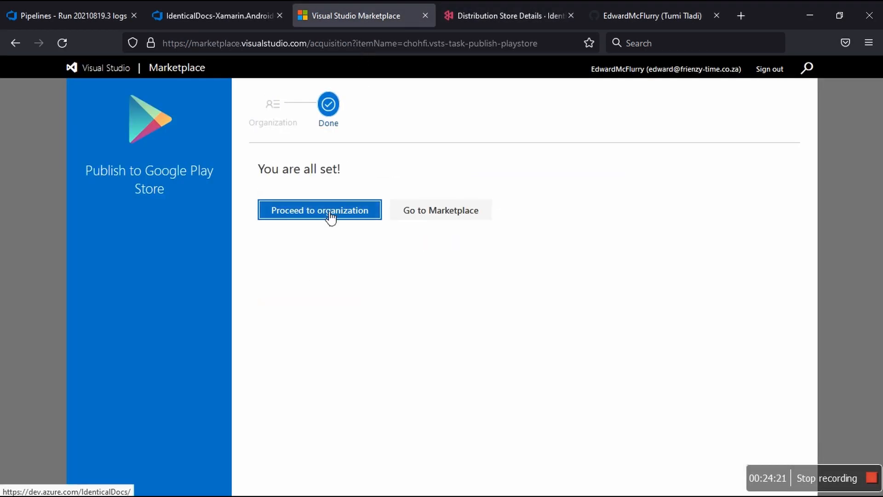
pyautogui.click(331, 216)
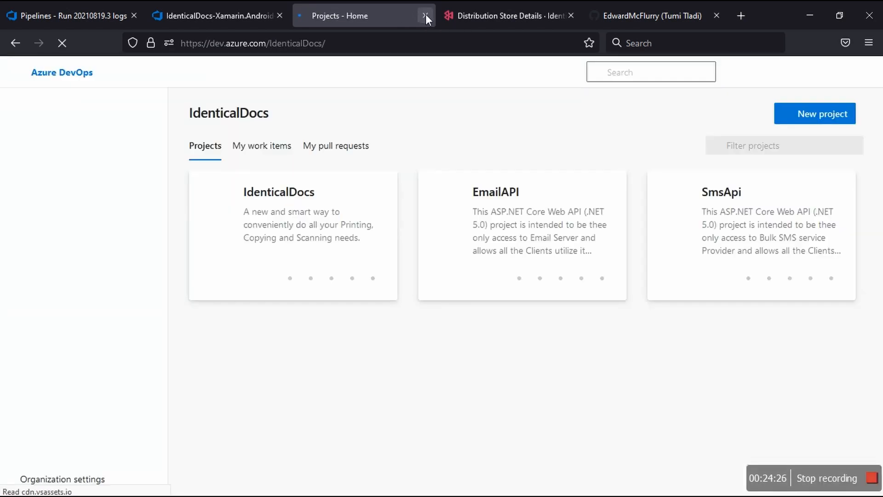
pyautogui.click(426, 15)
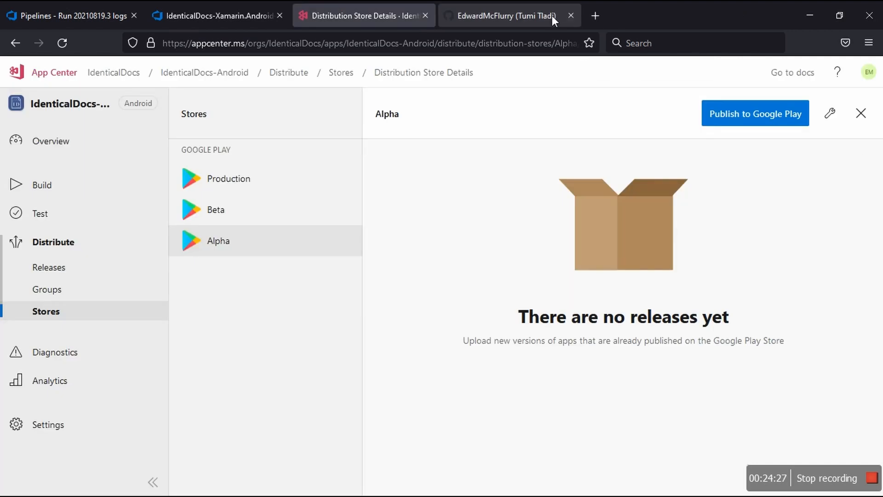
# Step: Open the IdenticalDocs repository on GitHub and check where the README's Azure DevOps - Android build status link leads
pyautogui.click(552, 16)
pyautogui.scroll(-7, 465, 267)
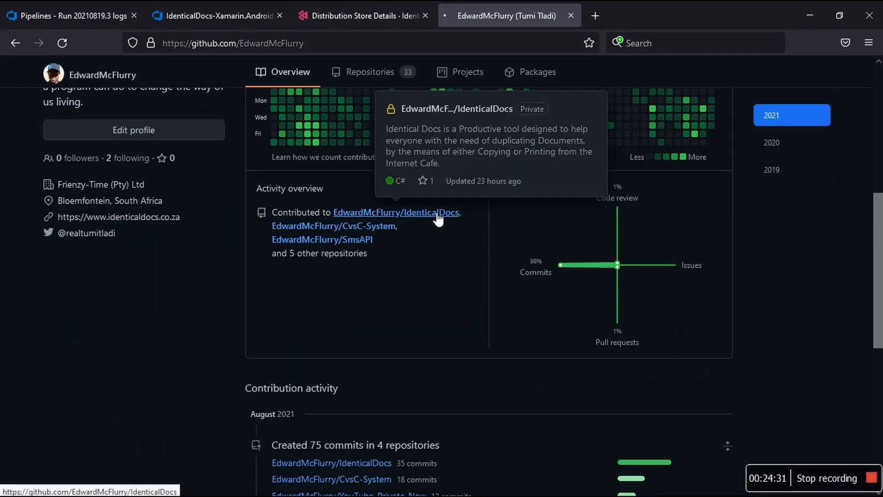
pyautogui.click(438, 220)
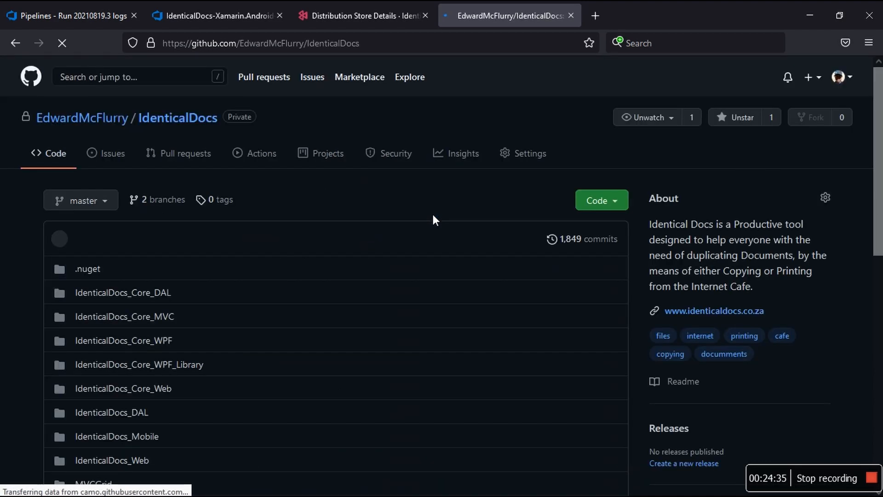
pyautogui.scroll(-10, 433, 214)
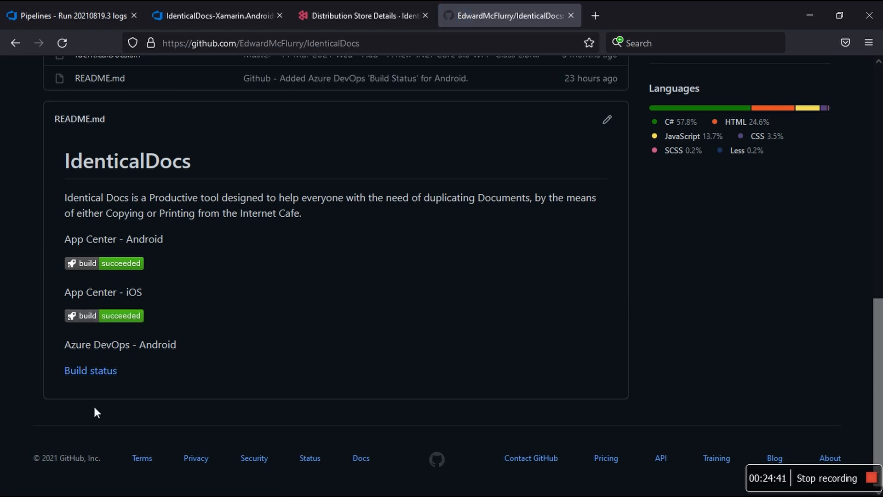
pyautogui.click(90, 370)
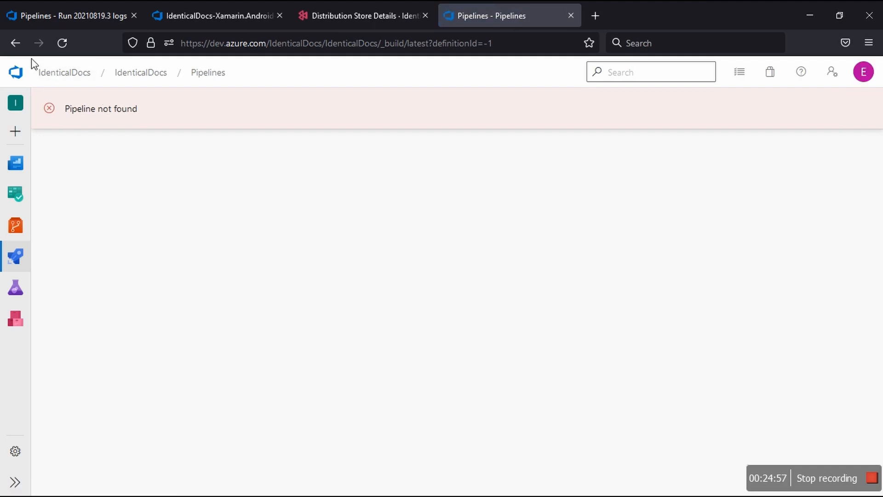
pyautogui.click(12, 44)
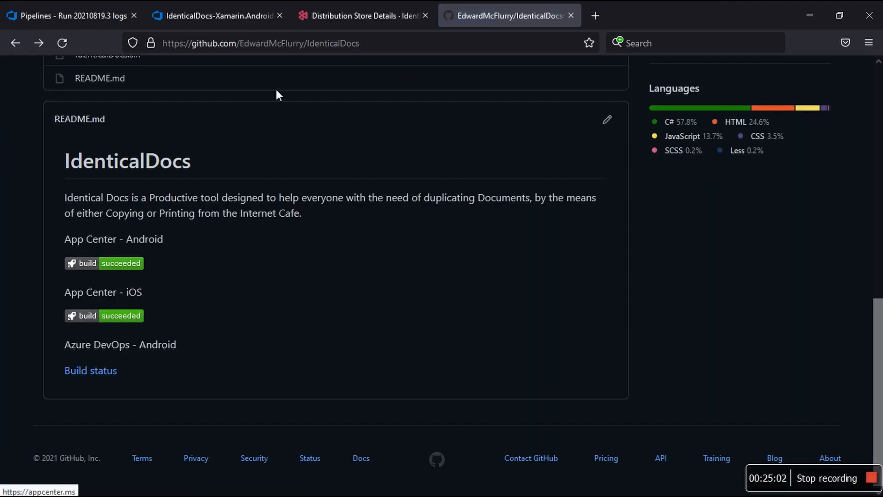
# Step: Return to the IdenticalDocs-Xamarin.Android-CI pipeline in Azure DevOps and refresh the list of available Google tasks
pyautogui.click(38, 7)
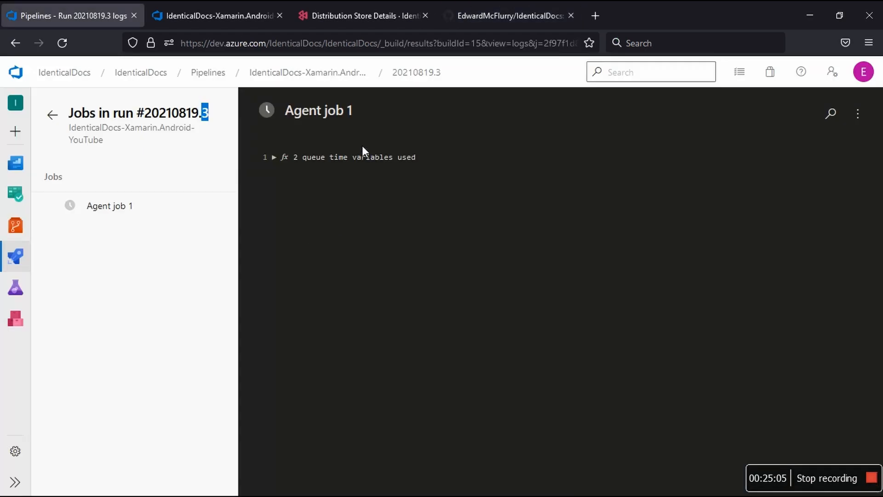
pyautogui.click(243, 21)
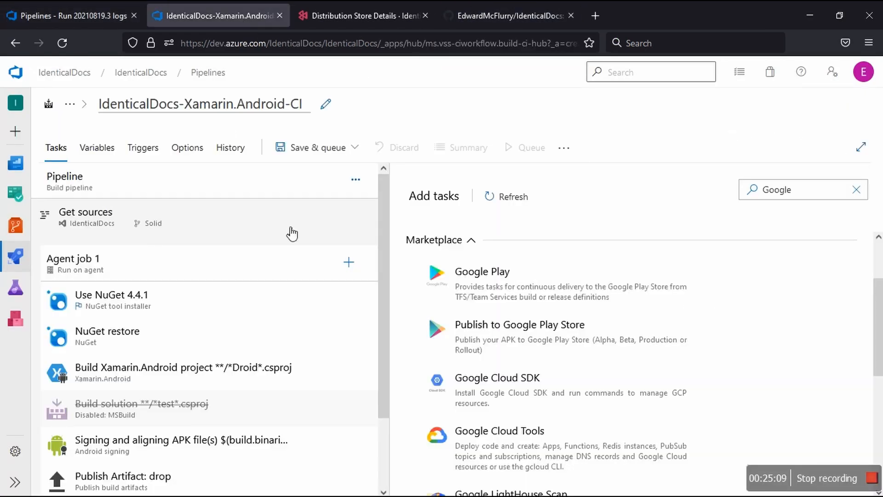
pyautogui.click(835, 194)
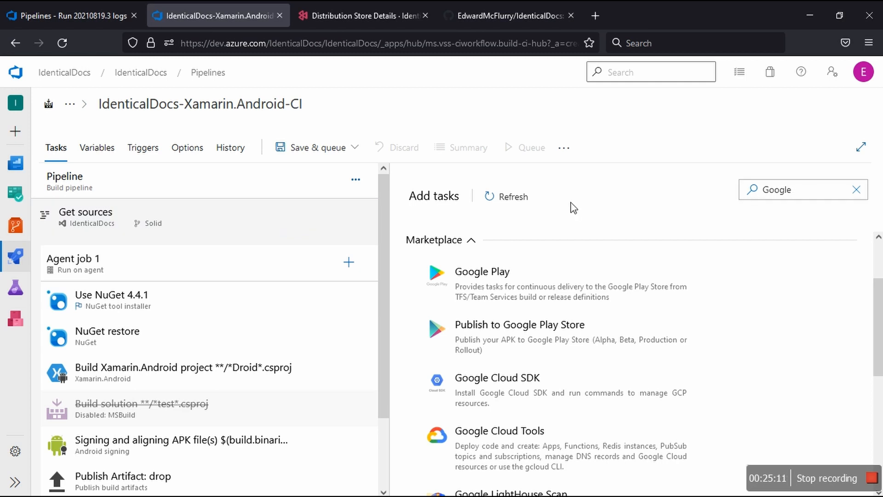
pyautogui.click(513, 197)
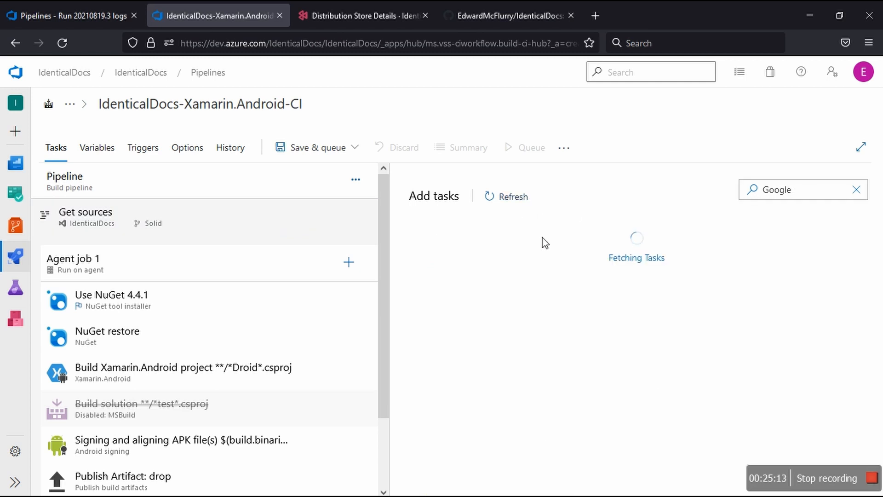
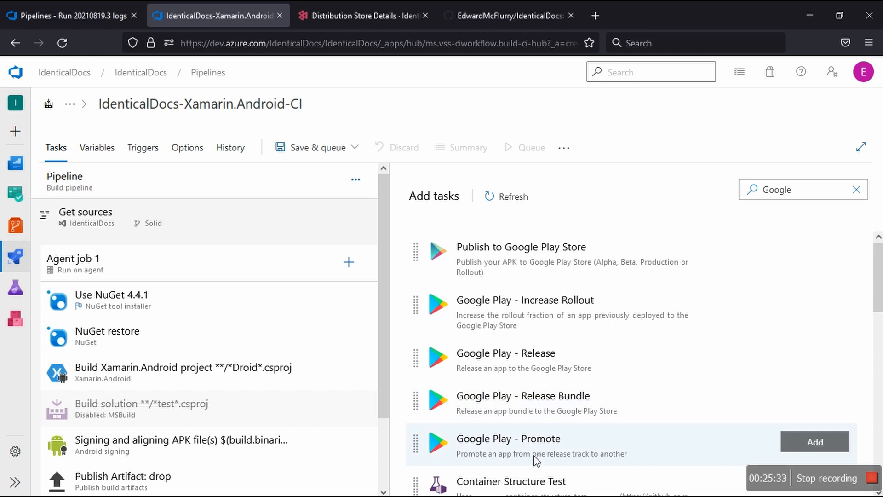
# Step: Add the Publish to Google Play Store task to Agent job 1 and open its settings
pyautogui.scroll(-3, 536, 459)
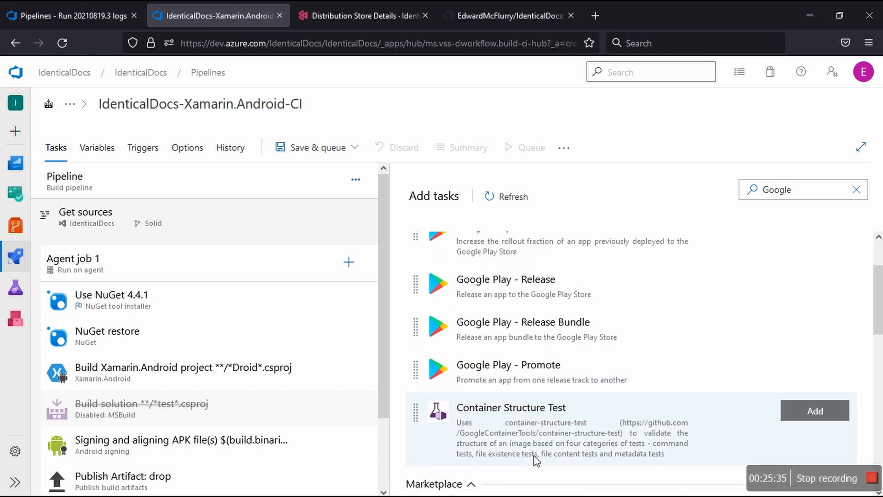
pyautogui.scroll(3, 535, 458)
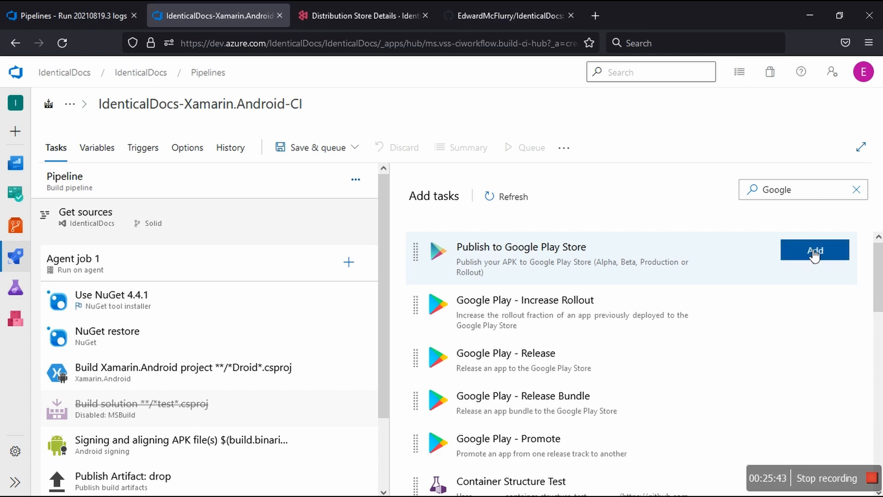
pyautogui.click(814, 252)
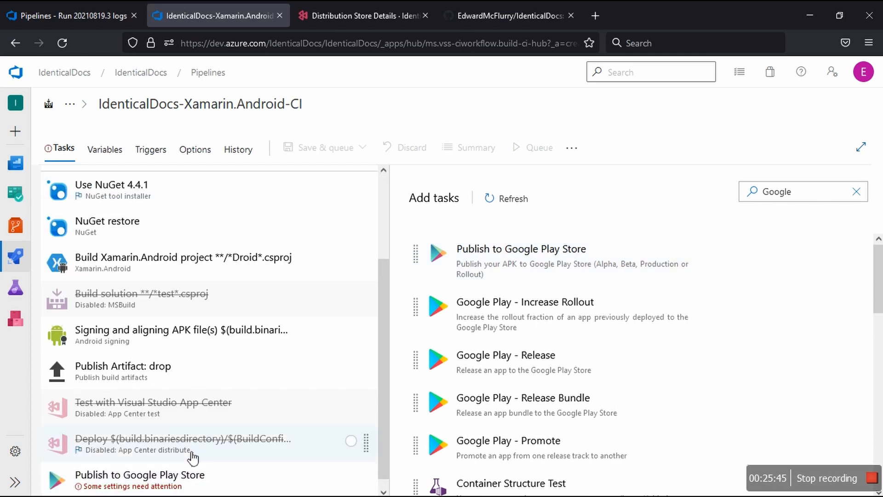
pyautogui.scroll(-1, 186, 459)
pyautogui.click(185, 467)
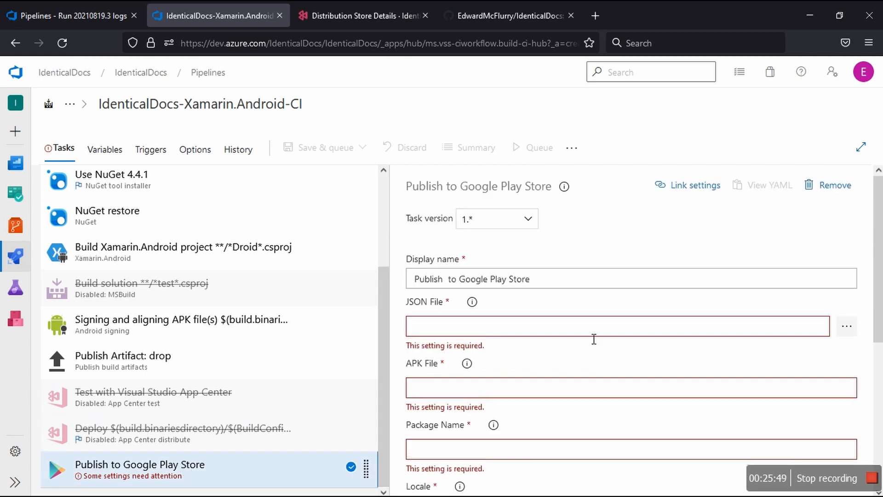
# Step: Review the Publish to Google Play Store task's required settings and the help for JSON File, APK File, Package Name and Update Message
pyautogui.click(479, 302)
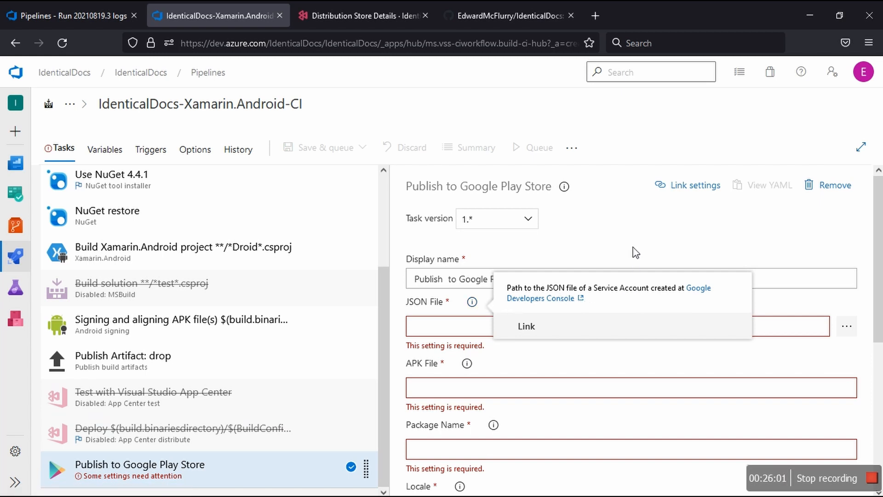
pyautogui.click(472, 363)
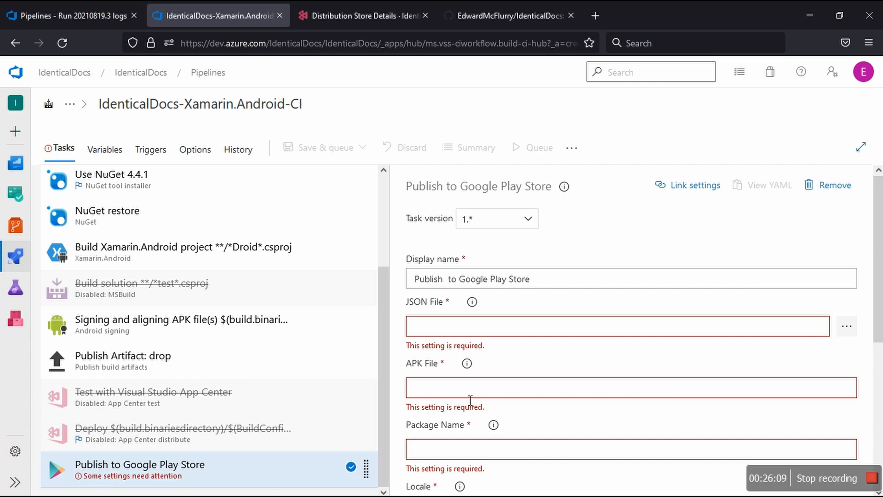
pyautogui.scroll(-5, 470, 401)
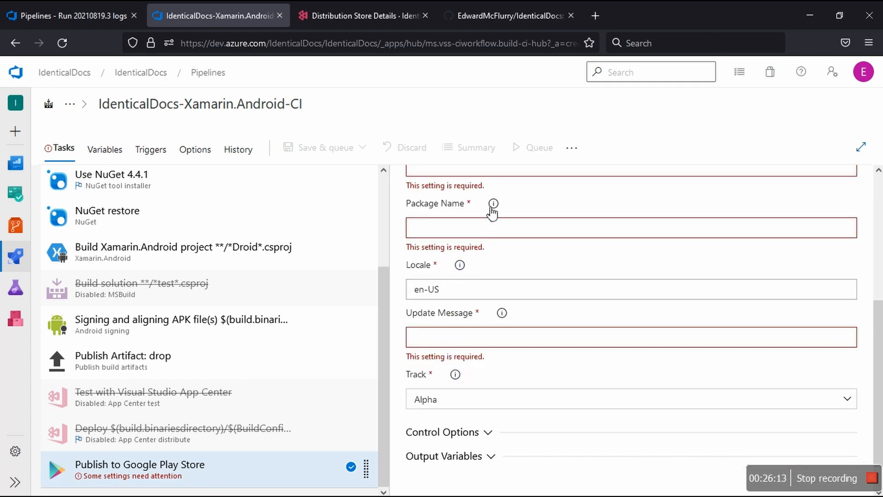
pyautogui.moveTo(496, 207)
pyautogui.moveTo(502, 317)
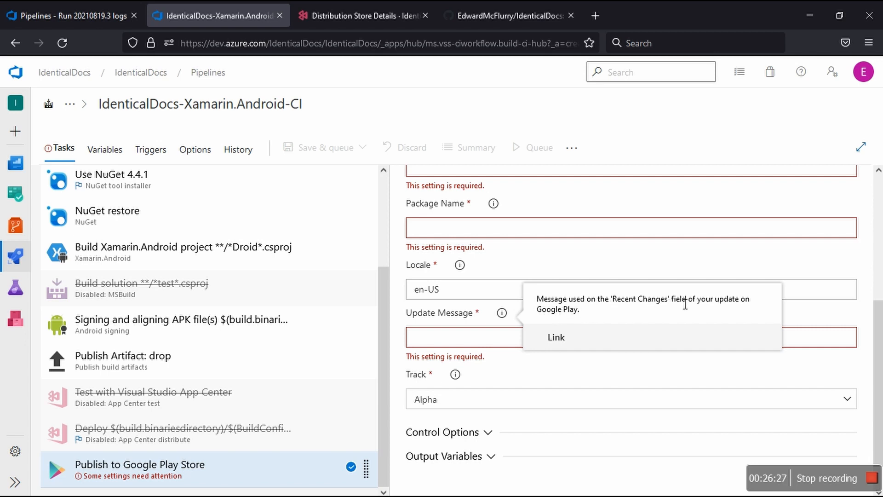
pyautogui.click(485, 338)
pyautogui.scroll(5, 476, 322)
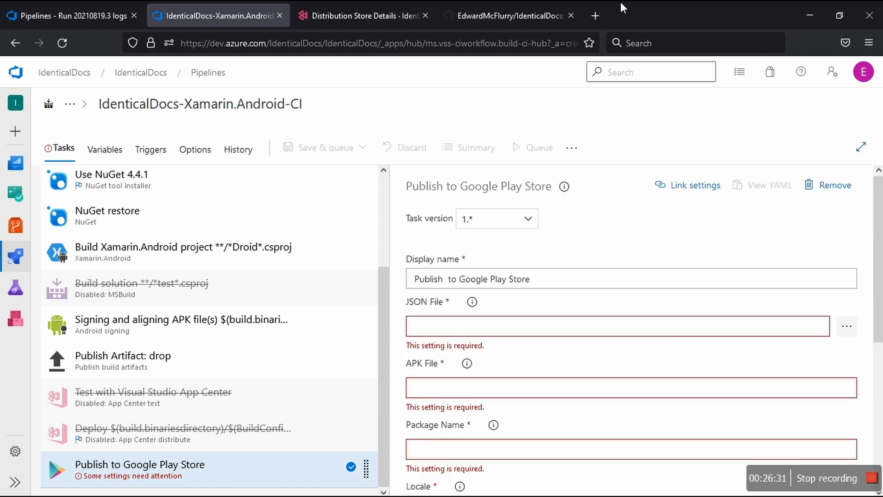
# Step: Open onedrive.com in a new browser tab
pyautogui.click(595, 15)
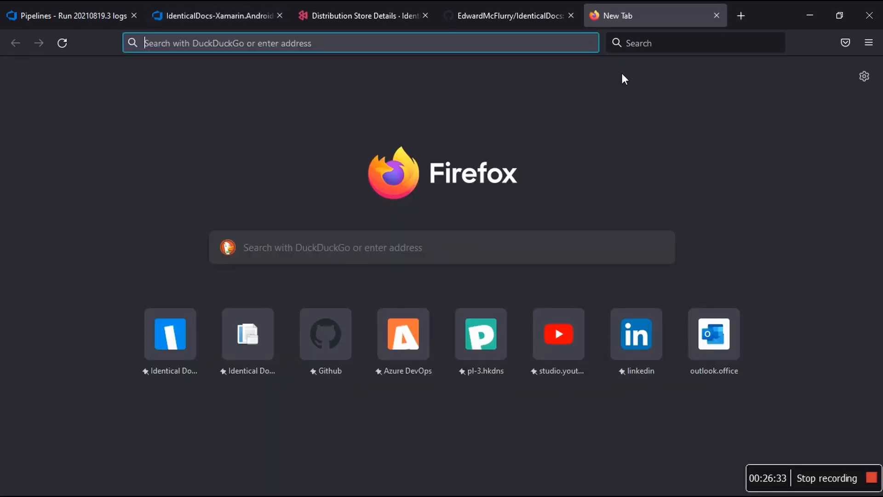
pyautogui.write('onedr')
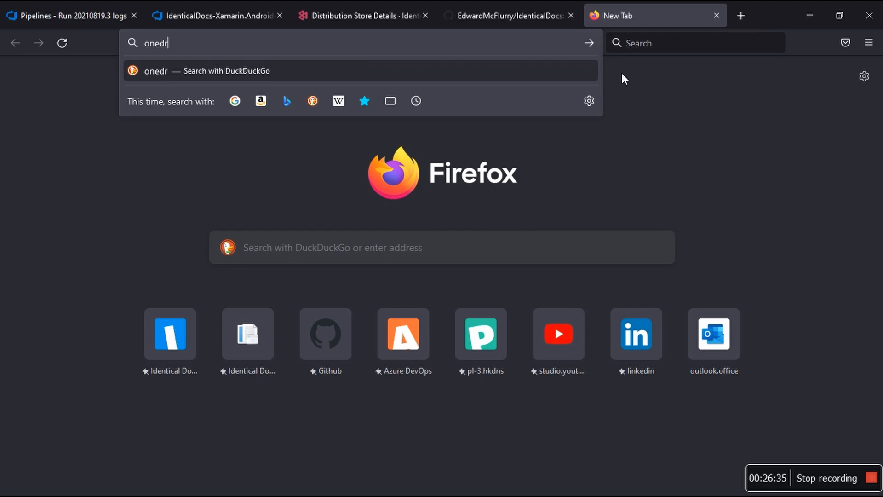
pyautogui.write('ive.com')
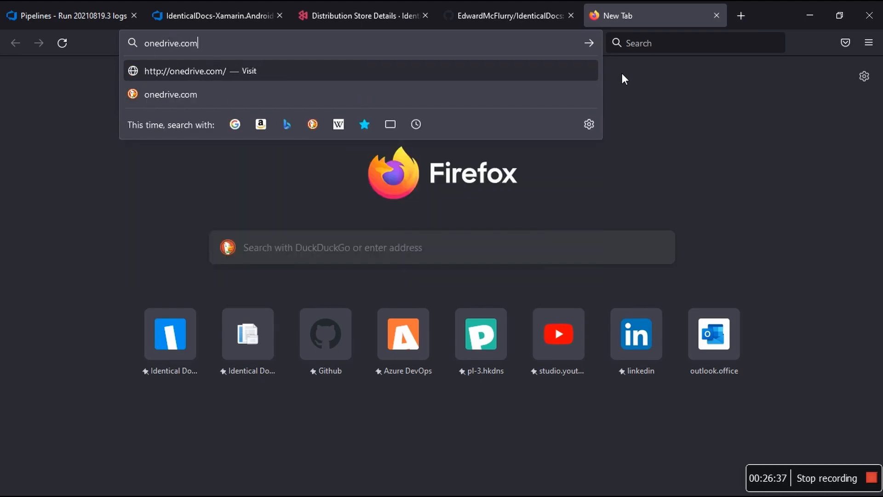
pyautogui.press('Return')
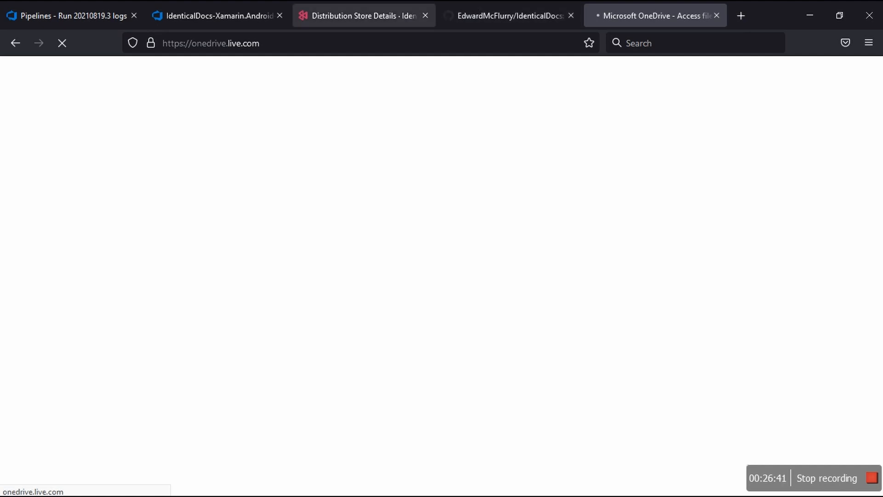
# Step: Return to the Xamarin.Android pipeline, find the Google Play - Release task with "Goo", add it to Agent job 1 and open its settings
pyautogui.click(333, 3)
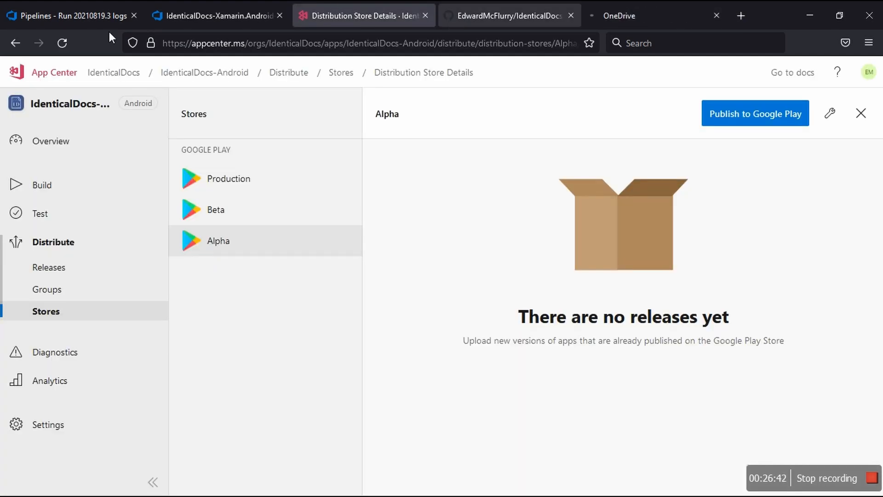
pyautogui.click(205, 14)
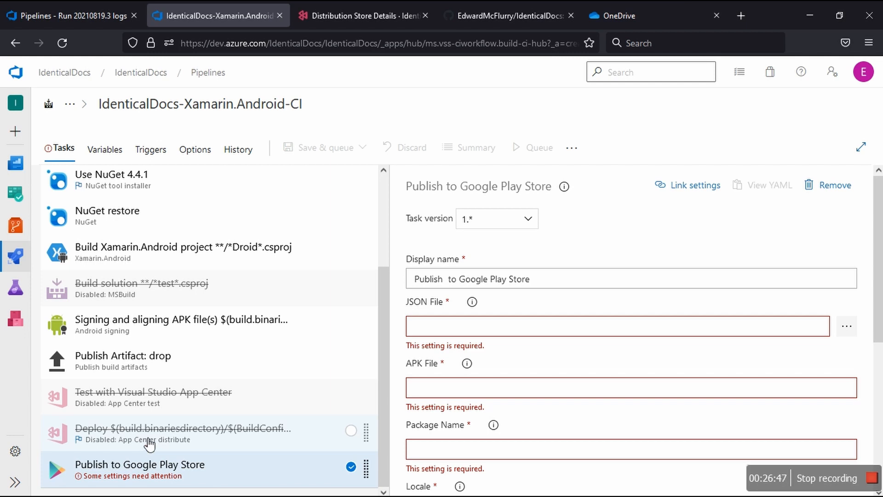
pyautogui.scroll(1, 313, 258)
pyautogui.scroll(5, 317, 258)
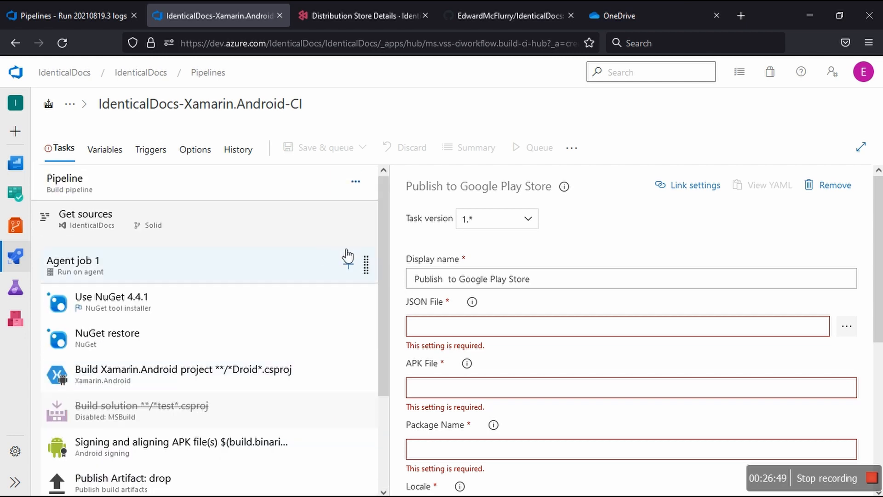
pyautogui.click(348, 264)
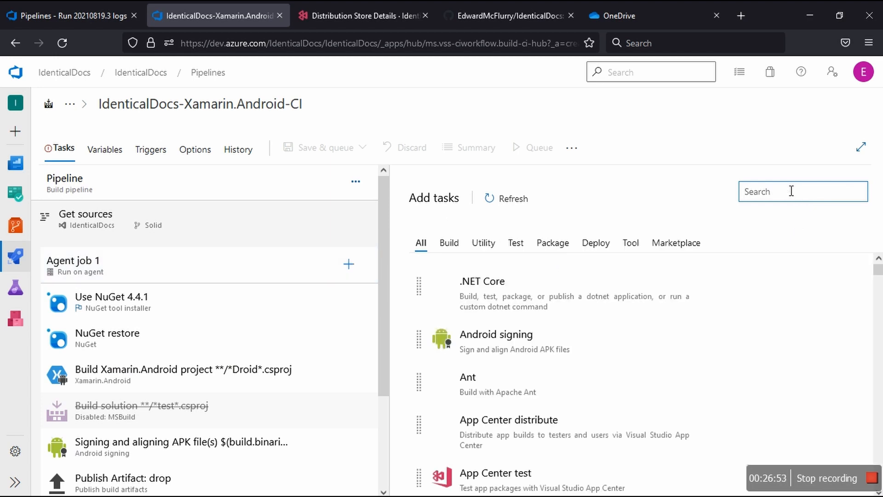
pyautogui.write('Goo')
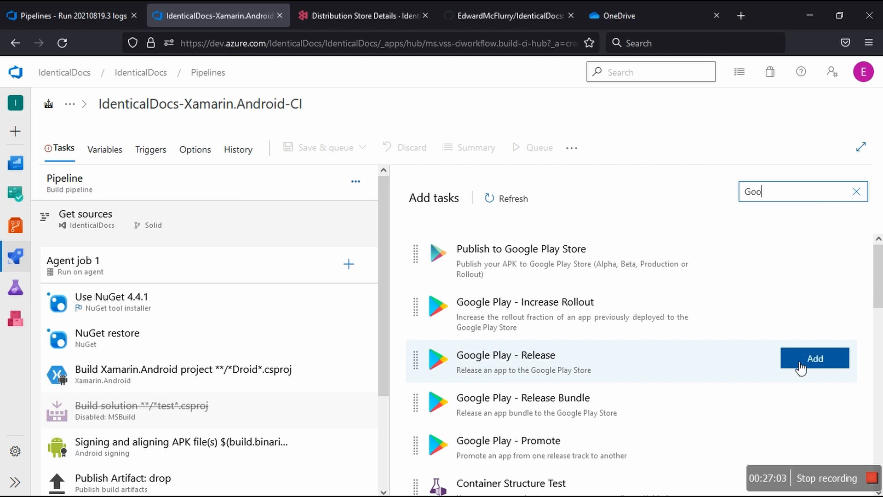
pyautogui.click(801, 363)
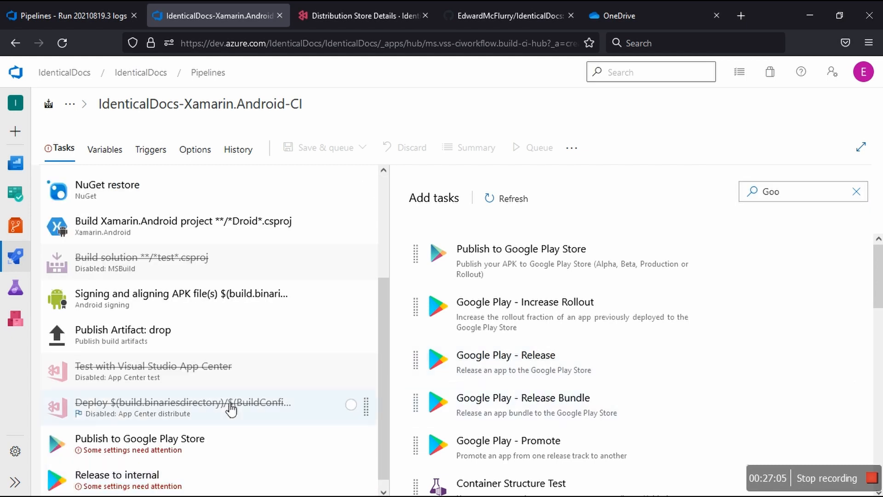
pyautogui.click(182, 483)
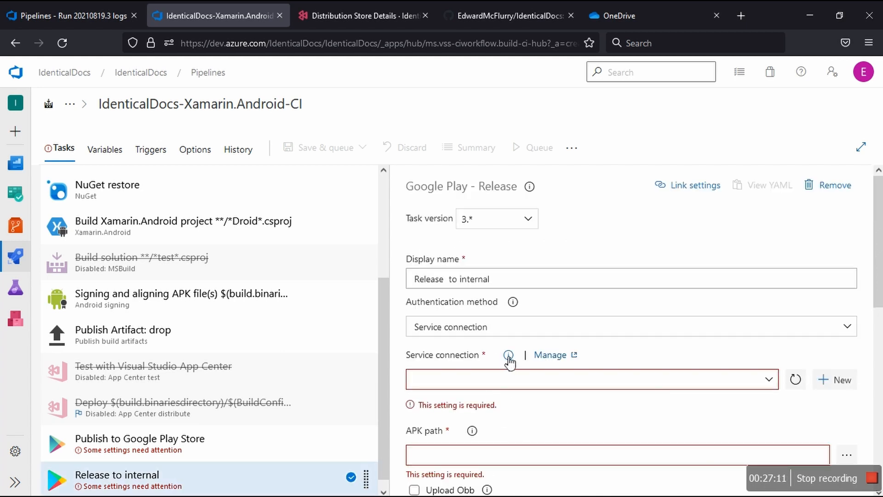
# Step: Examine the Google Play - Release task's settings, including the service connection, the available tracks and the release notes options
pyautogui.moveTo(509, 360)
pyautogui.scroll(-3, 499, 439)
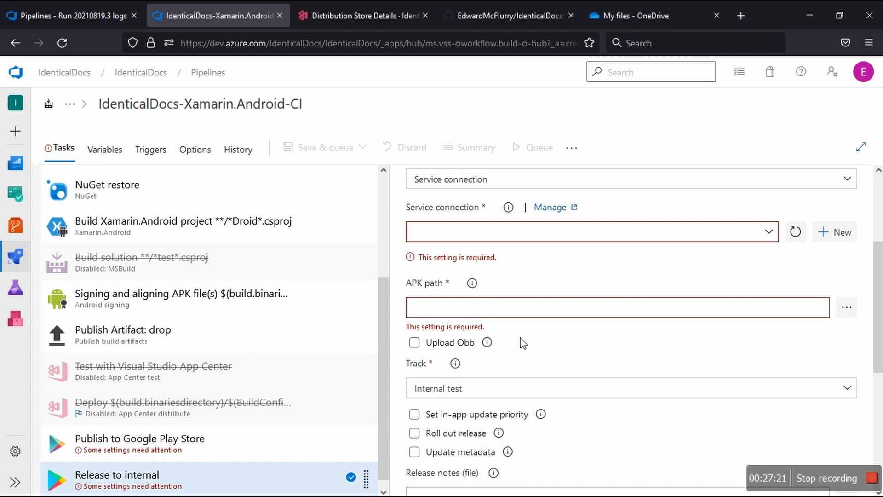
pyautogui.click(852, 395)
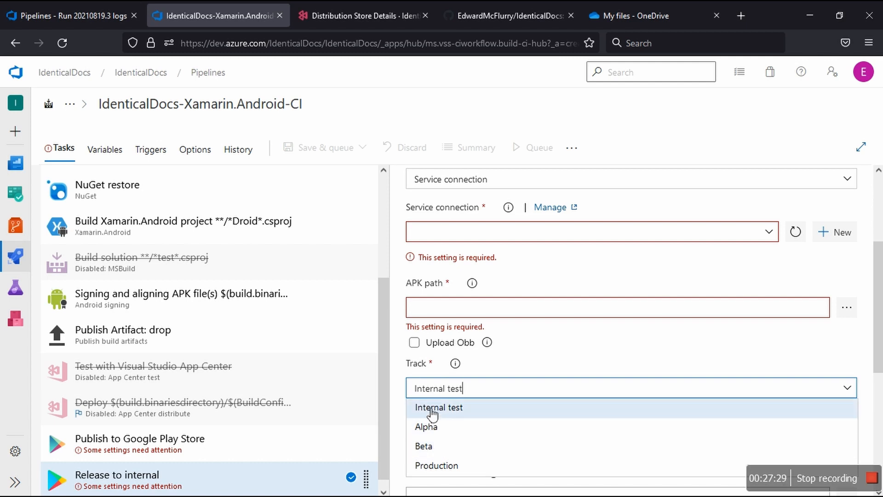
pyautogui.click(399, 394)
pyautogui.scroll(-2, 399, 394)
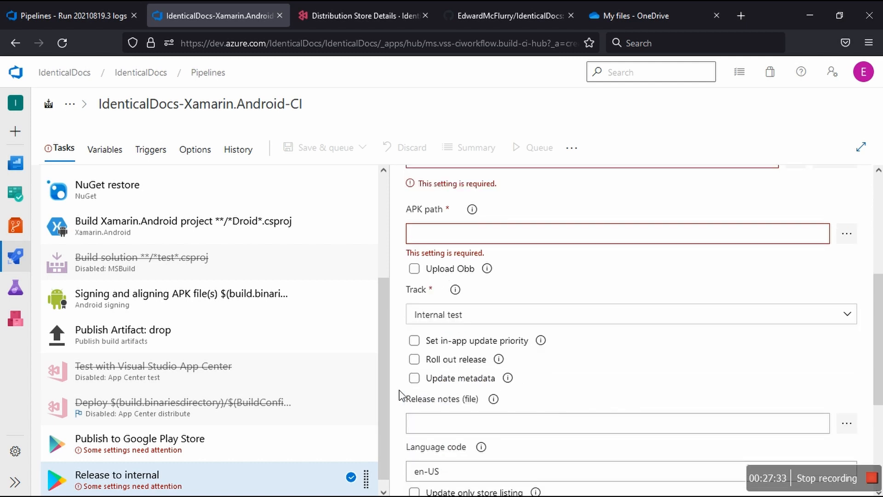
pyautogui.scroll(-2, 399, 394)
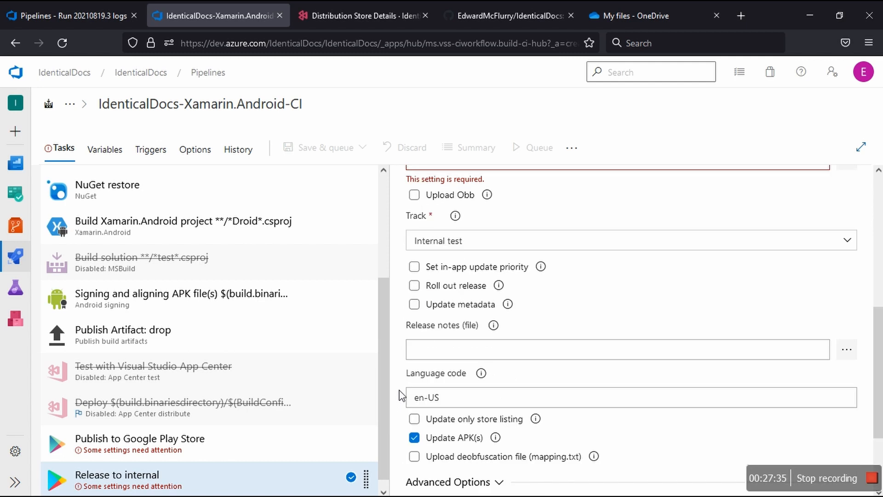
pyautogui.scroll(-2, 399, 394)
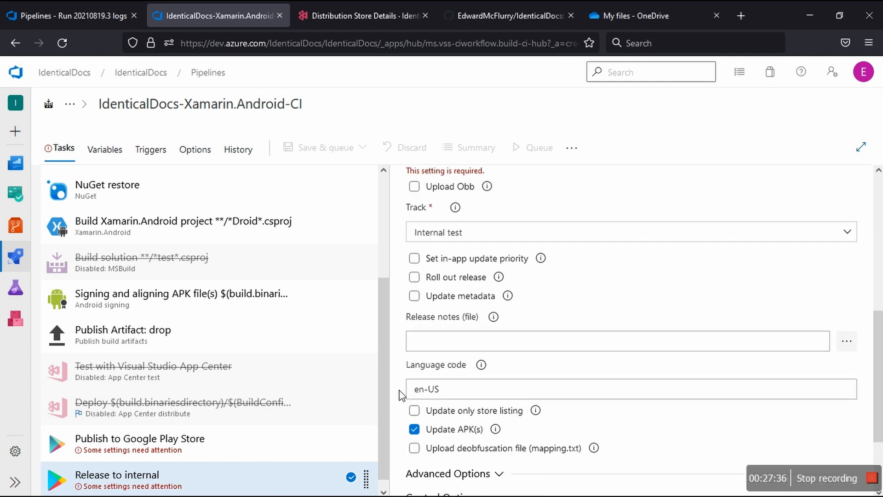
pyautogui.scroll(8, 401, 395)
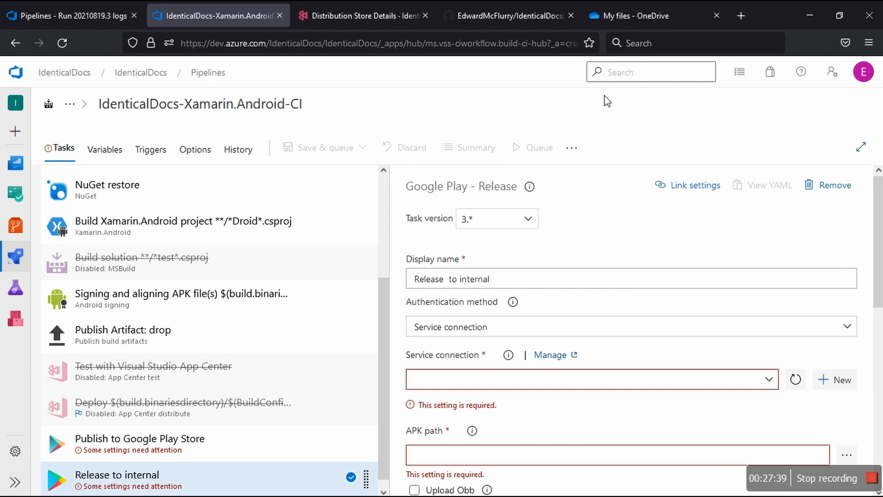
# Step: Switch to OneDrive and open the second folder inside Keystores to view its keystore files
pyautogui.click(636, 15)
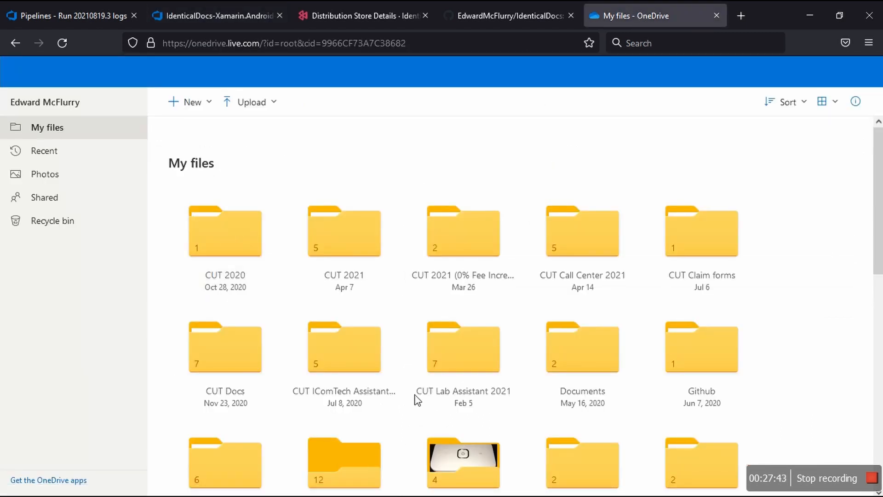
pyautogui.scroll(-3, 418, 400)
pyautogui.scroll(-1, 418, 400)
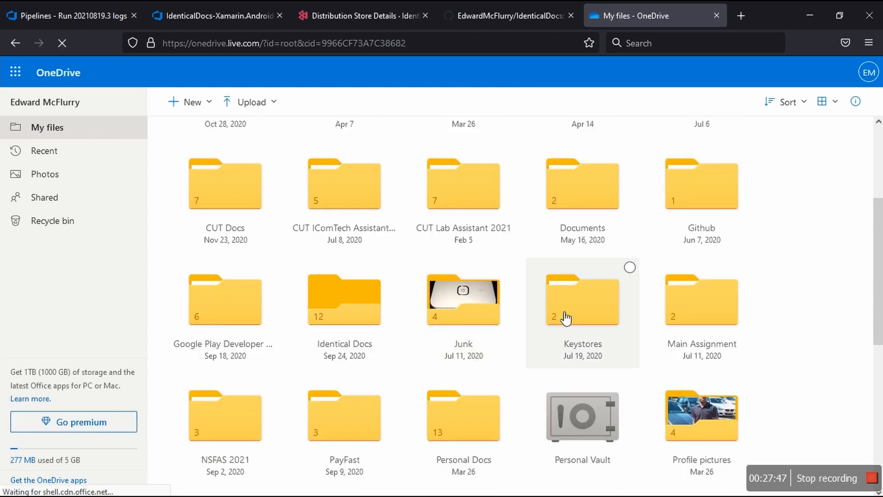
pyautogui.click(568, 316)
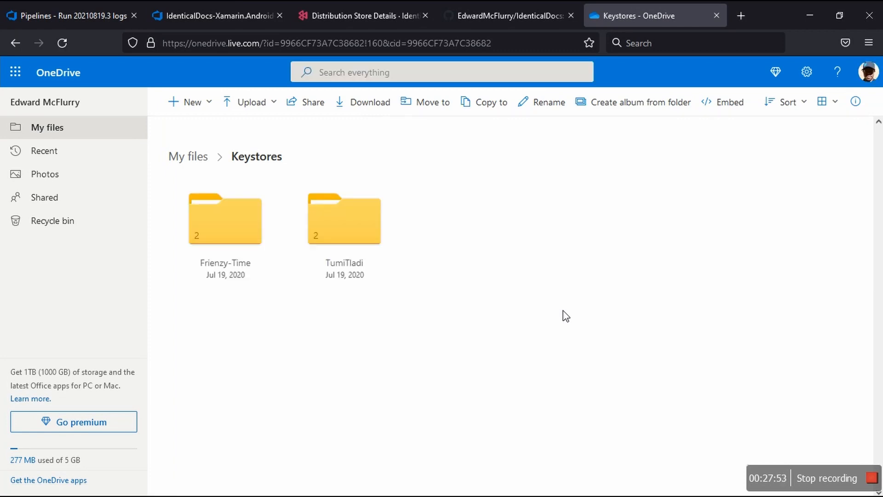
pyautogui.click(349, 235)
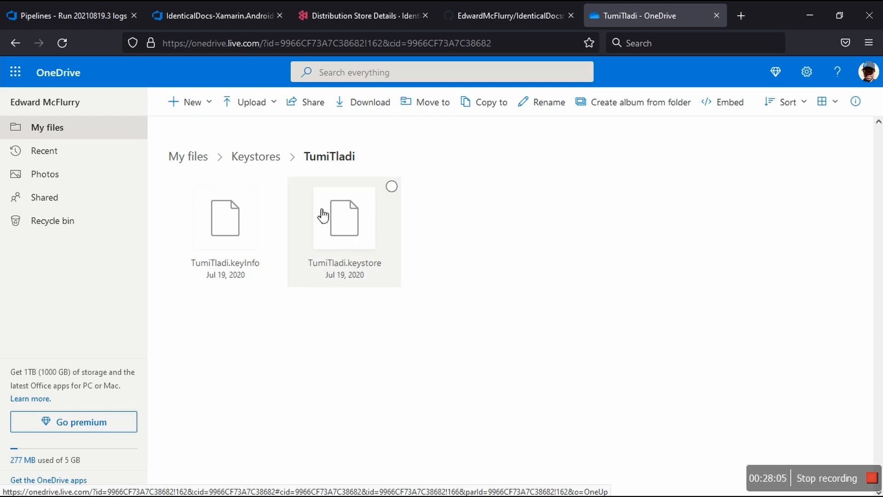
# Step: Return to My files in OneDrive and open the Google Play Developer Account folder
pyautogui.click(207, 157)
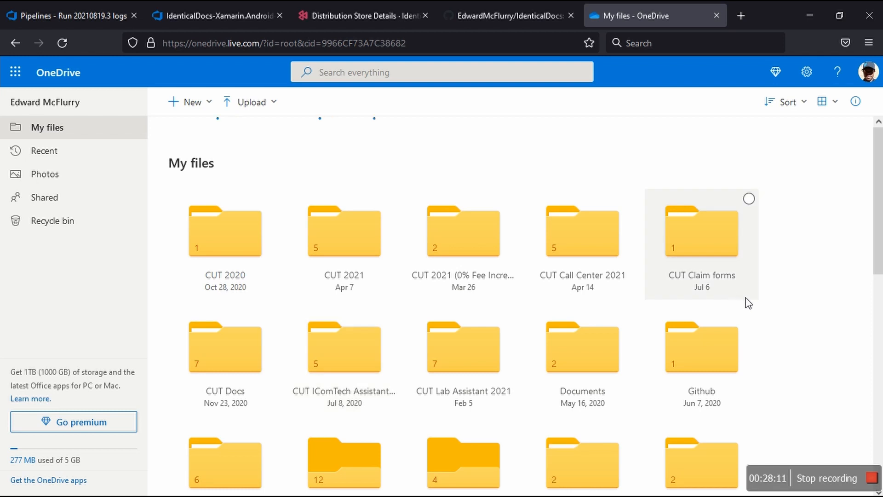
pyautogui.scroll(-2, 800, 357)
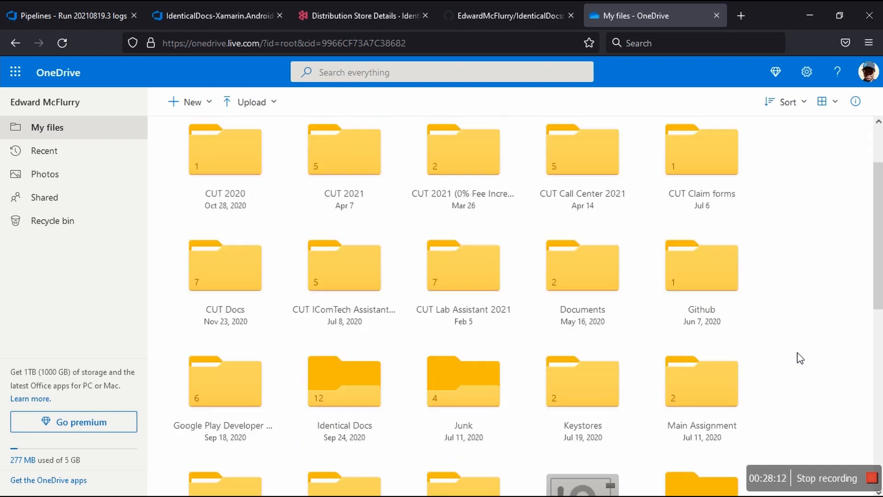
pyautogui.scroll(-4, 800, 358)
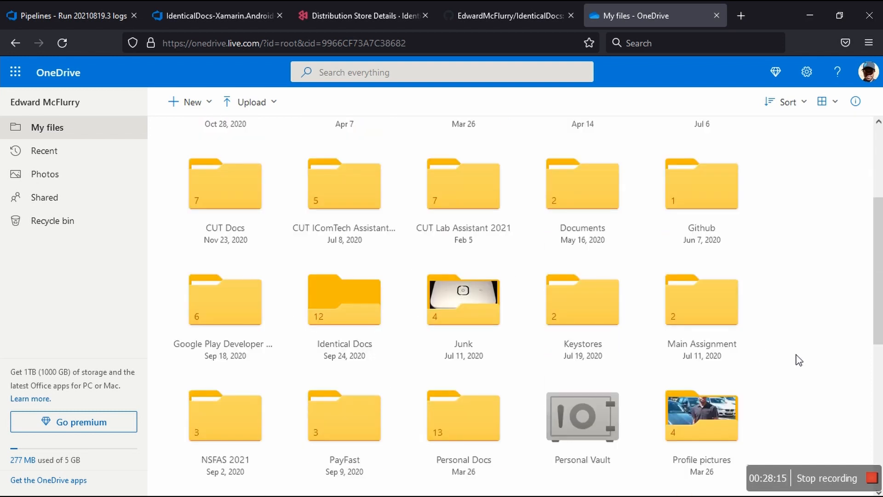
pyautogui.scroll(-3, 798, 360)
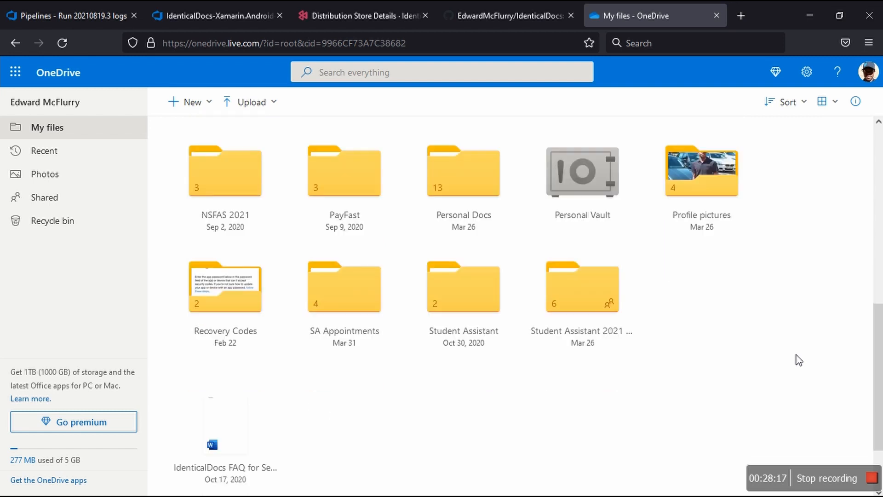
pyautogui.scroll(2, 798, 359)
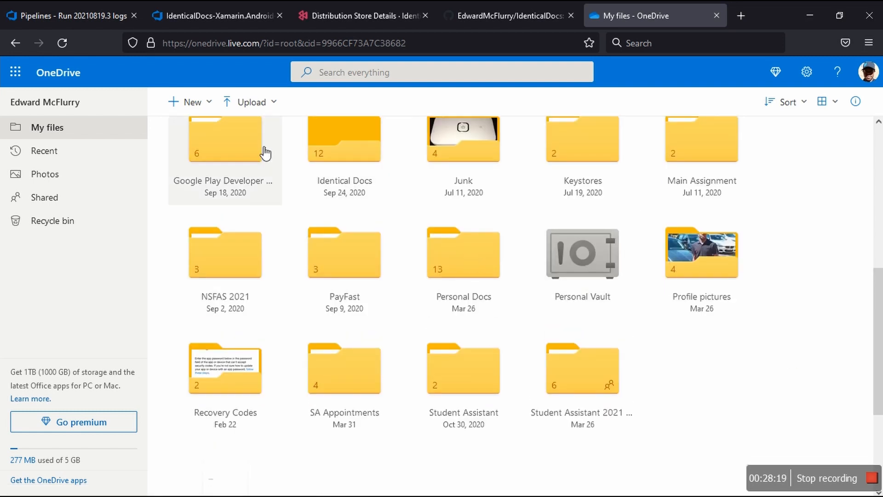
pyautogui.click(240, 151)
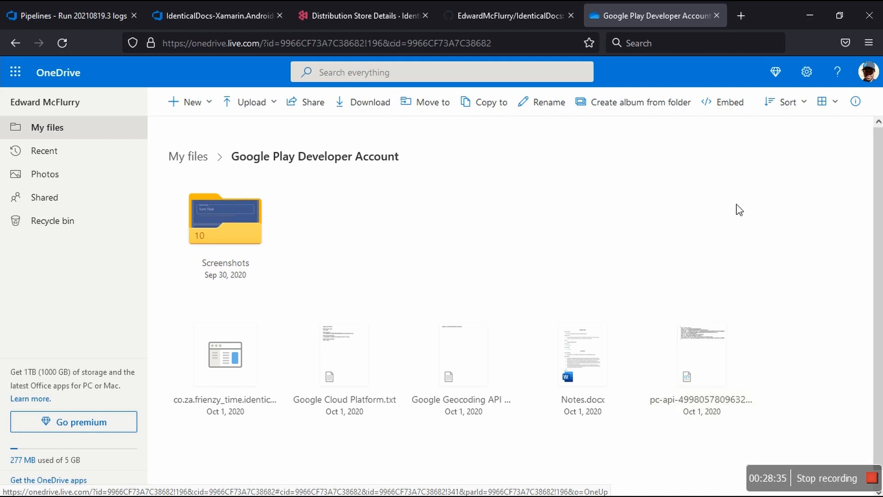
# Step: Show the folder's files as a compact list and download the pc-api JSON credential file, saving it to disk
pyautogui.click(833, 105)
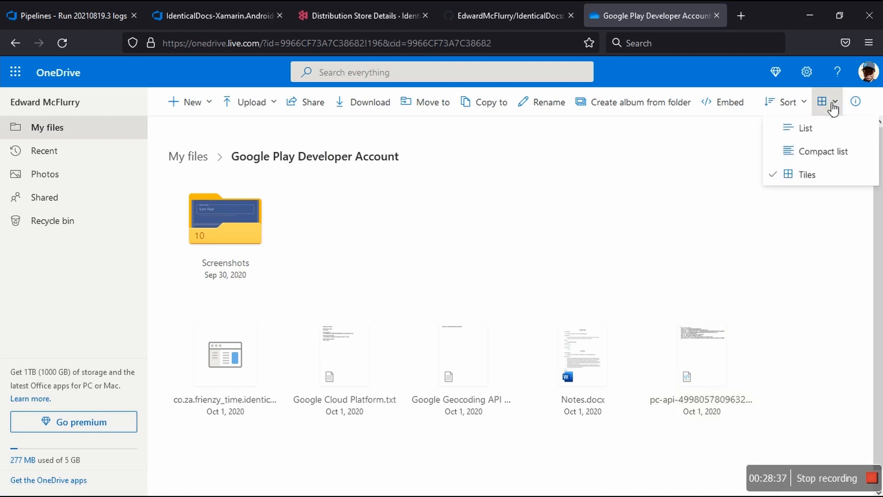
pyautogui.click(823, 151)
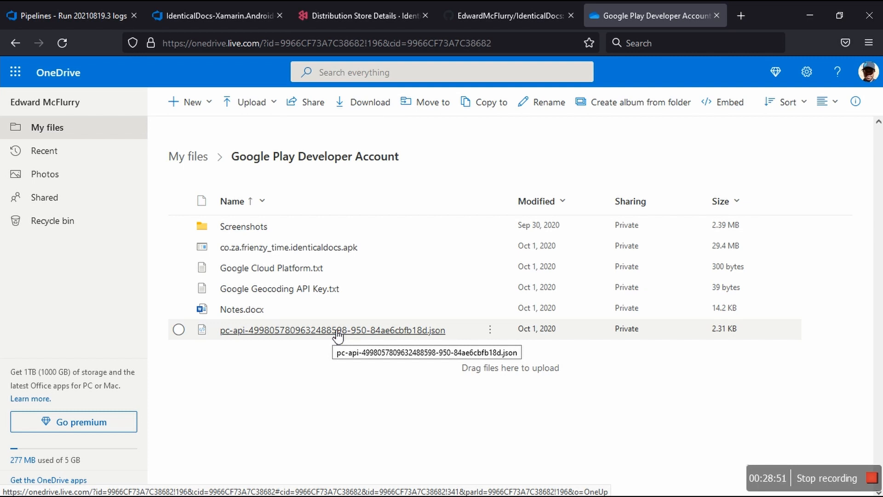
pyautogui.click(179, 330)
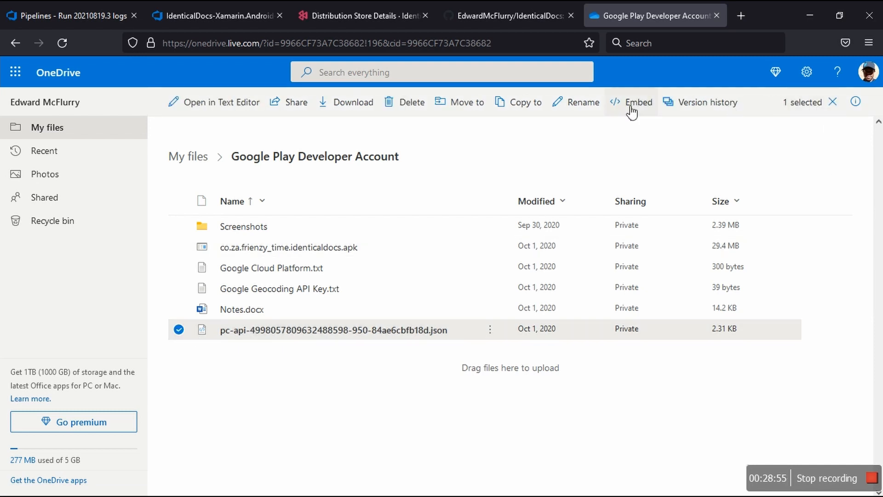
pyautogui.click(351, 110)
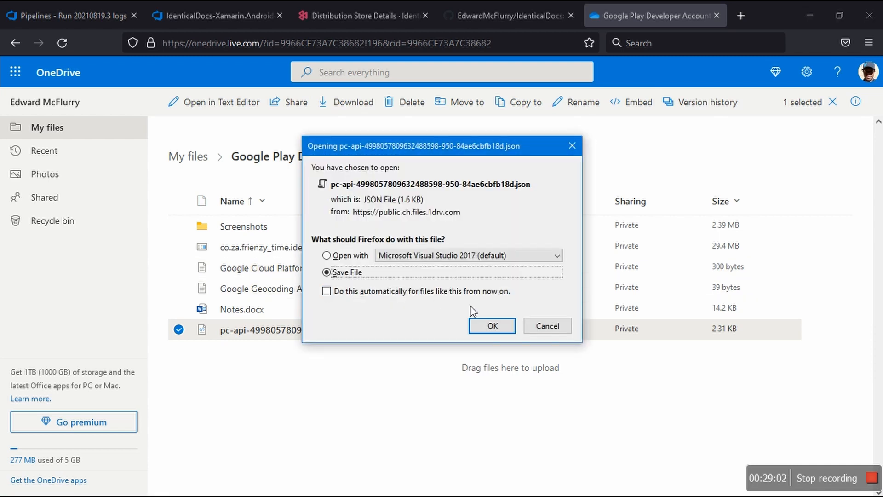
pyautogui.click(494, 328)
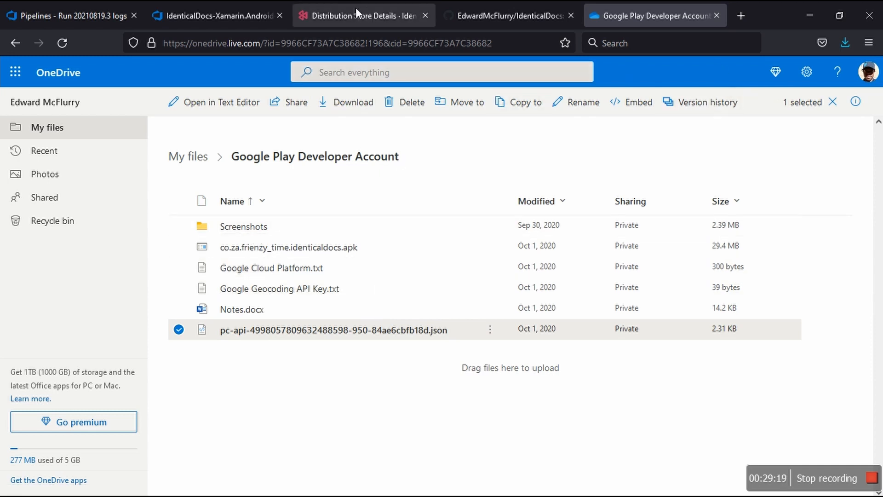
# Step: Switch to the pipeline run page, reload it, and return to the IdenticalDocs-Xamarin.Android-CI pipeline editor
pyautogui.click(61, 16)
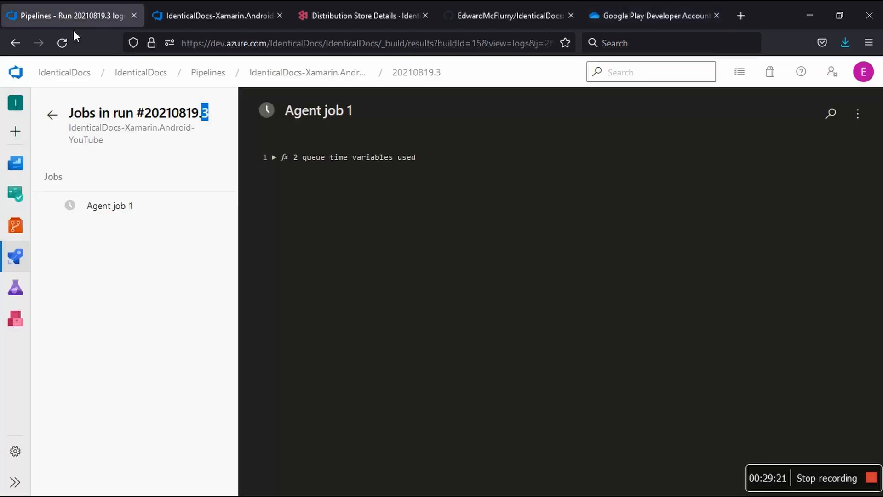
pyautogui.click(125, 271)
pyautogui.click(64, 42)
pyautogui.click(176, 17)
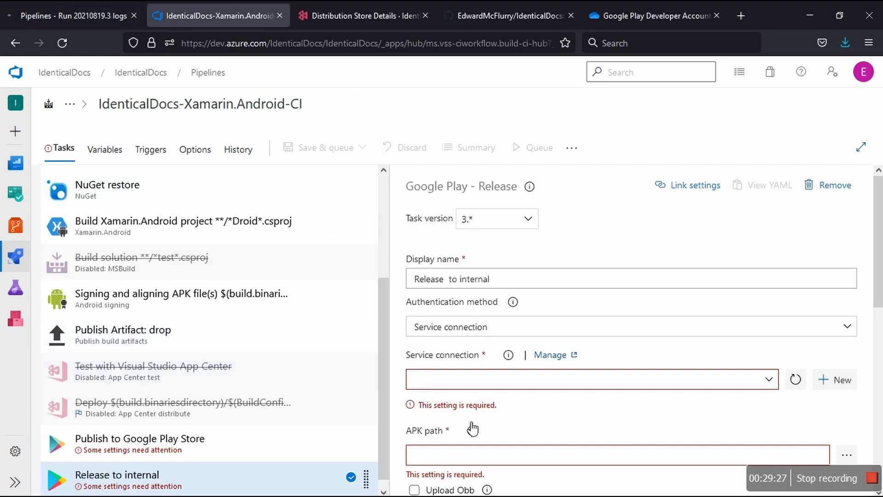
# Step: Compare the required settings of the Publish to Google Play Store and Release to internal tasks, including the APK path help
pyautogui.click(309, 430)
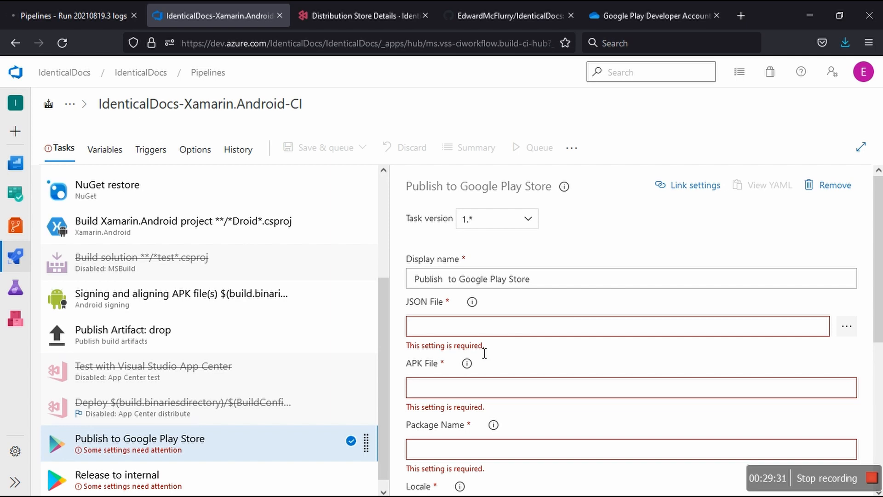
pyautogui.click(128, 478)
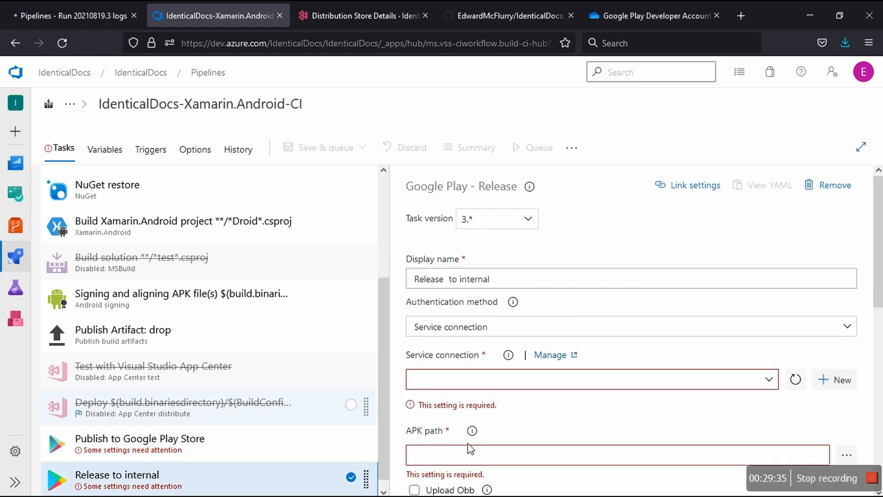
pyautogui.moveTo(473, 433)
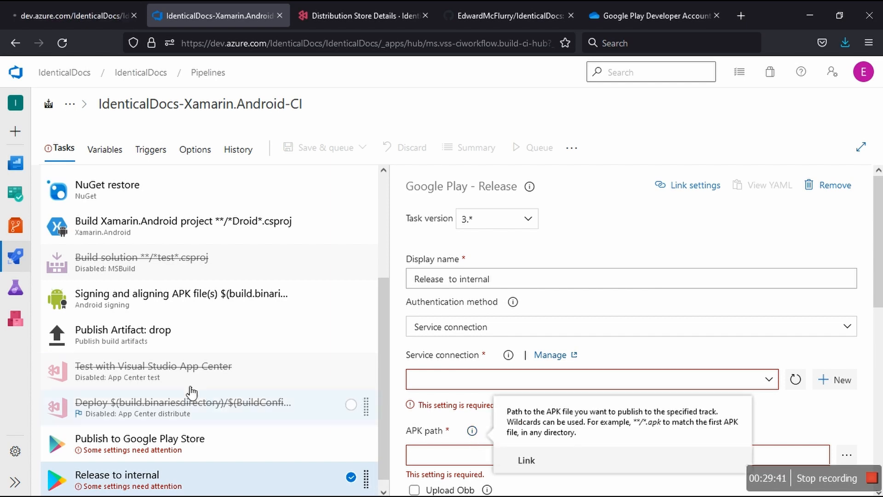
# Step: Copy the binary file path $(build.binariesdirectory)/$(BuildConfiguration)/*.apk from the disabled App Center distribute task into the Publish to Google Play Store task's APK File
pyautogui.click(185, 409)
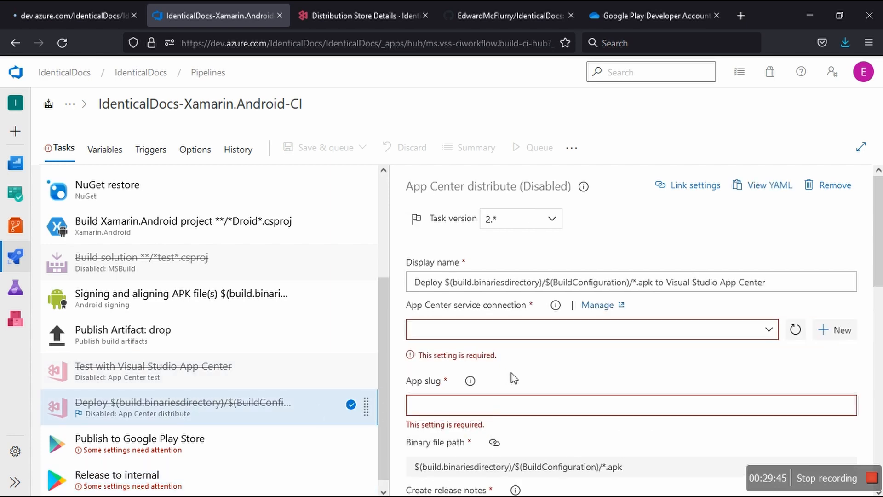
pyautogui.scroll(-2, 514, 378)
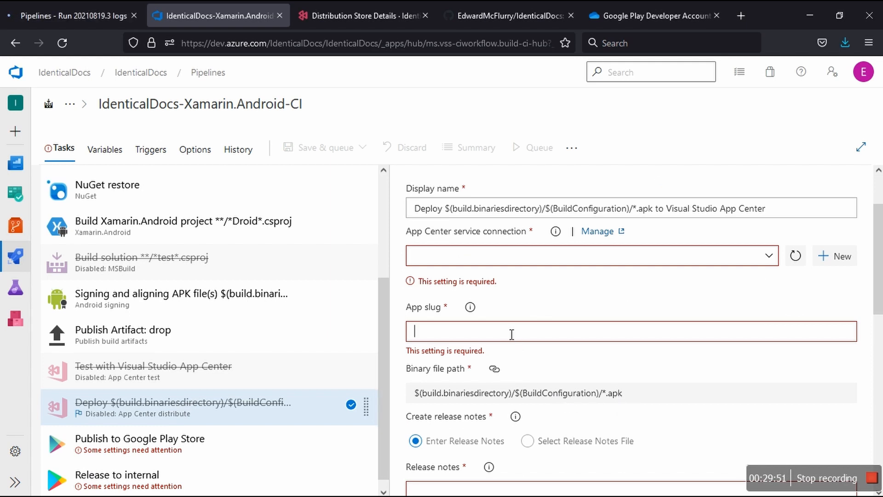
pyautogui.moveTo(624, 396); pyautogui.dragTo(415, 400)
pyautogui.hotkey('ctrl', 'c')
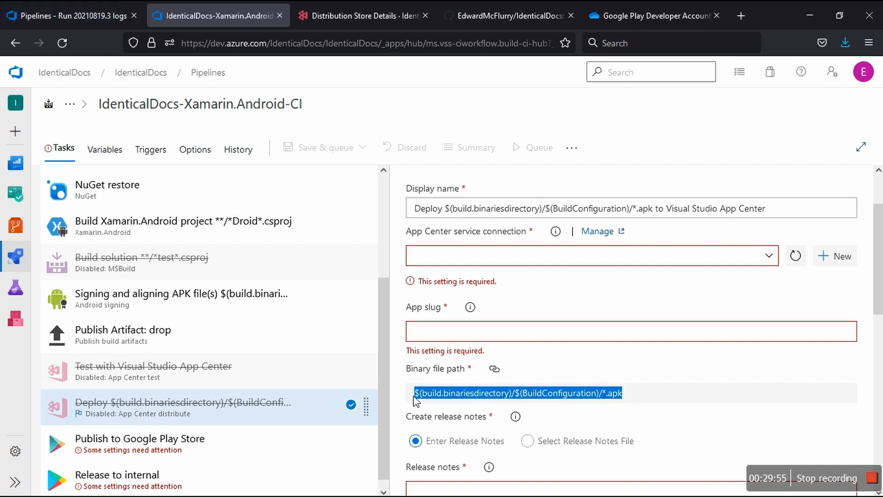
pyautogui.click(496, 371)
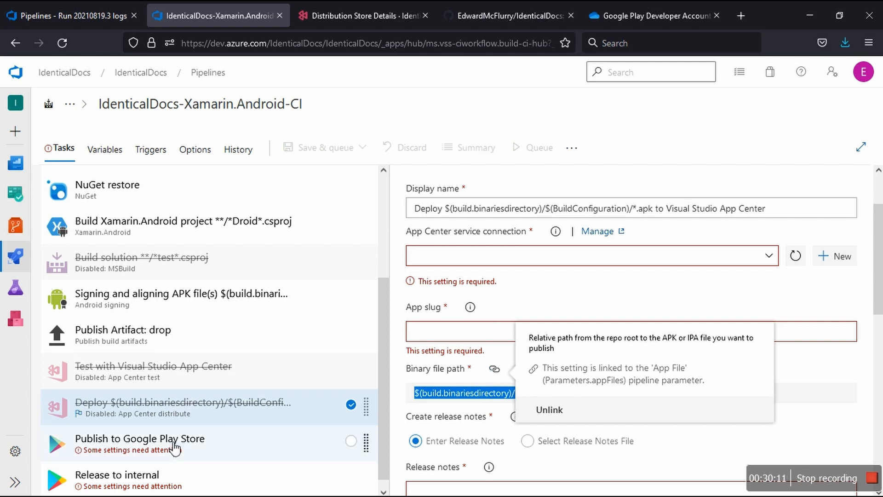
pyautogui.click(254, 444)
pyautogui.click(449, 388)
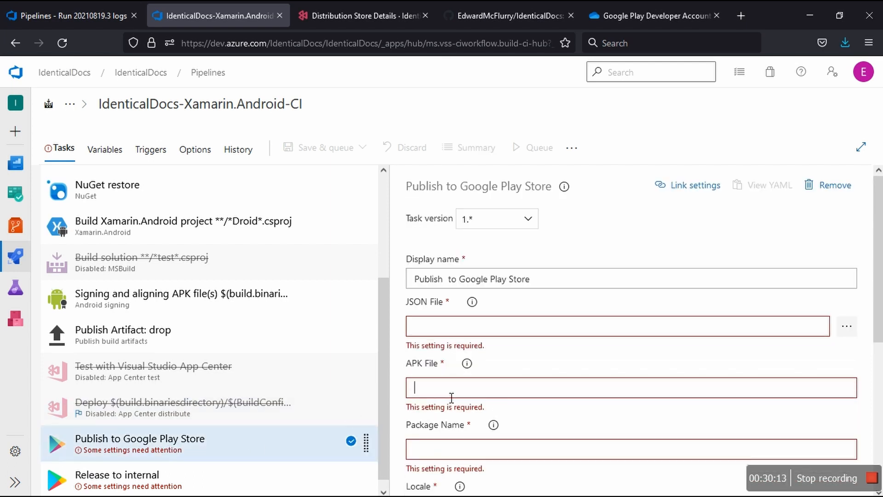
pyautogui.hotkey('ctrl', 'v')
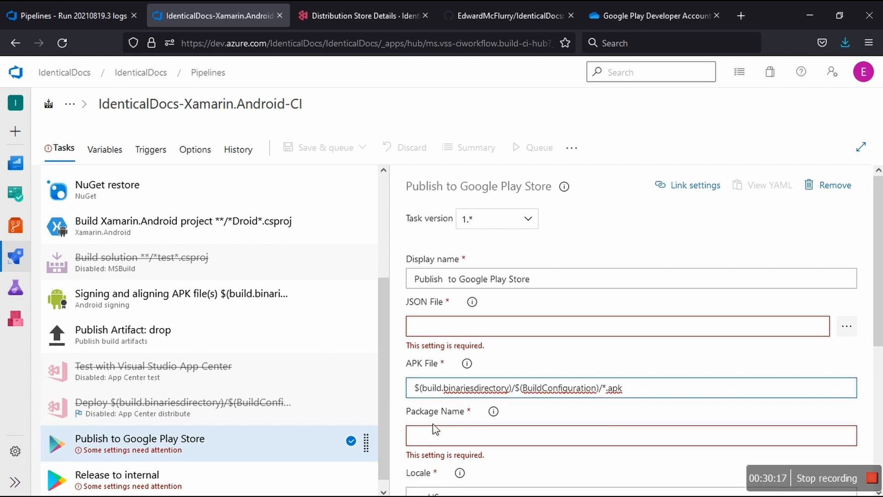
# Step: Set the Publish to Google Play Store task's Update Message to "Hello world"
pyautogui.click(439, 440)
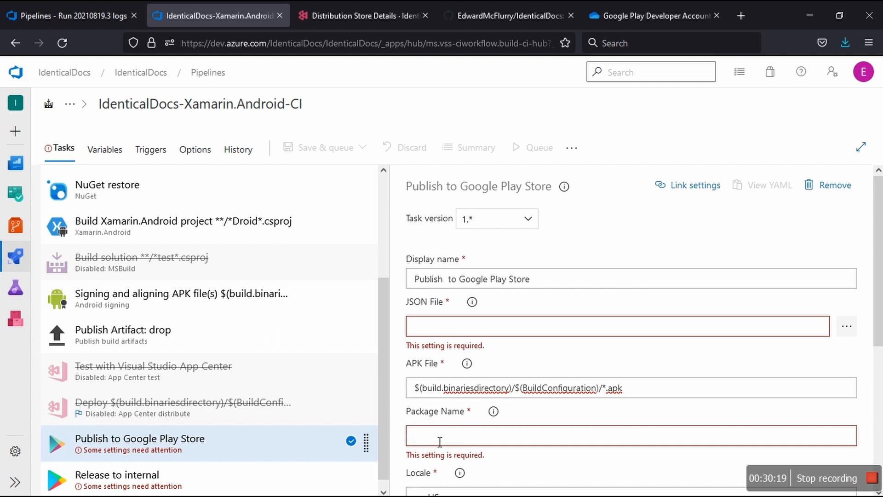
pyautogui.scroll(-3, 439, 440)
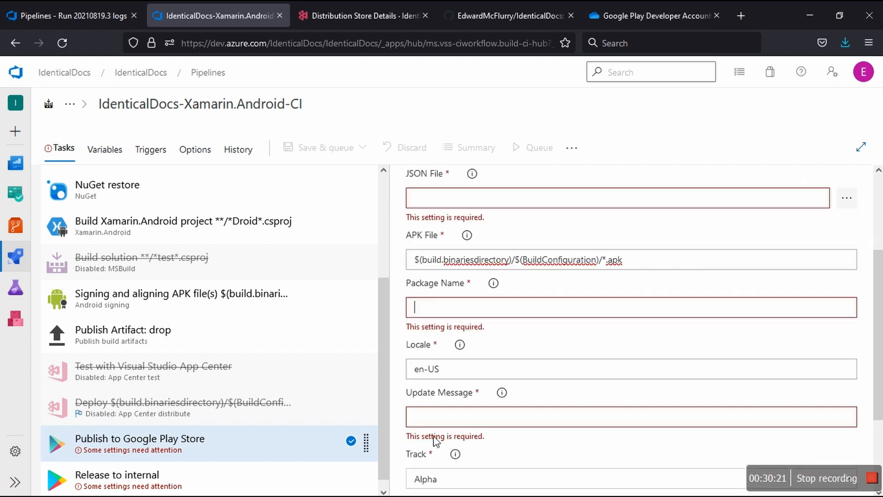
pyautogui.click(461, 403)
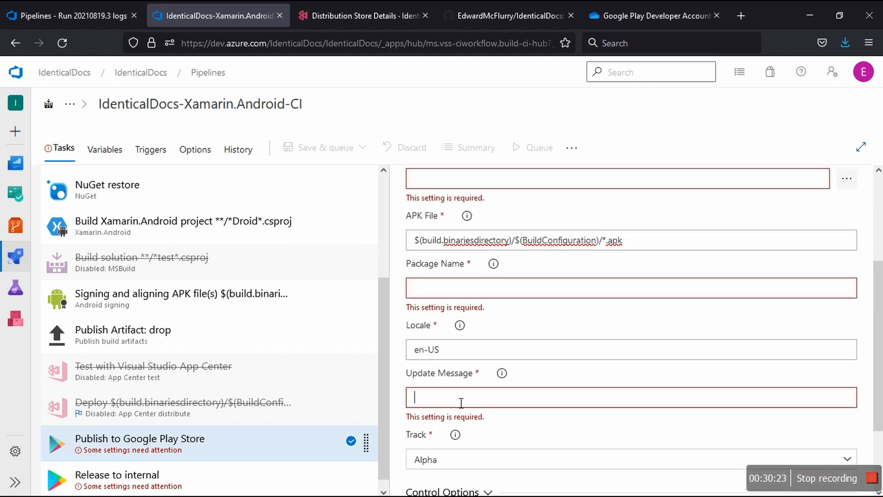
pyautogui.write('Hello world')
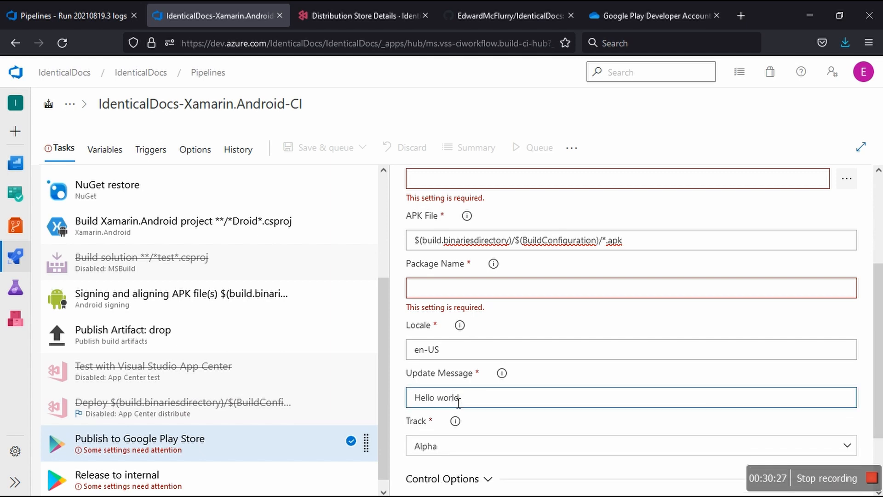
# Step: Review the available Track options and the remaining settings of the Publish to Google Play Store task
pyautogui.click(479, 444)
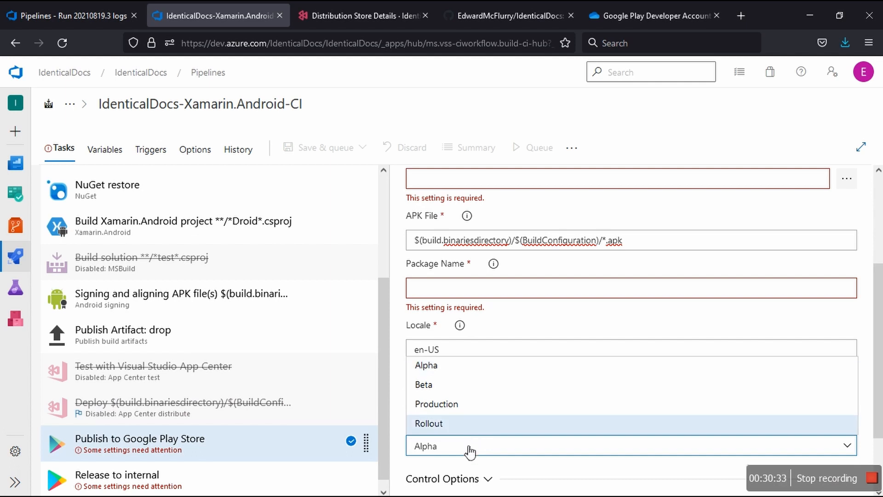
pyautogui.click(469, 451)
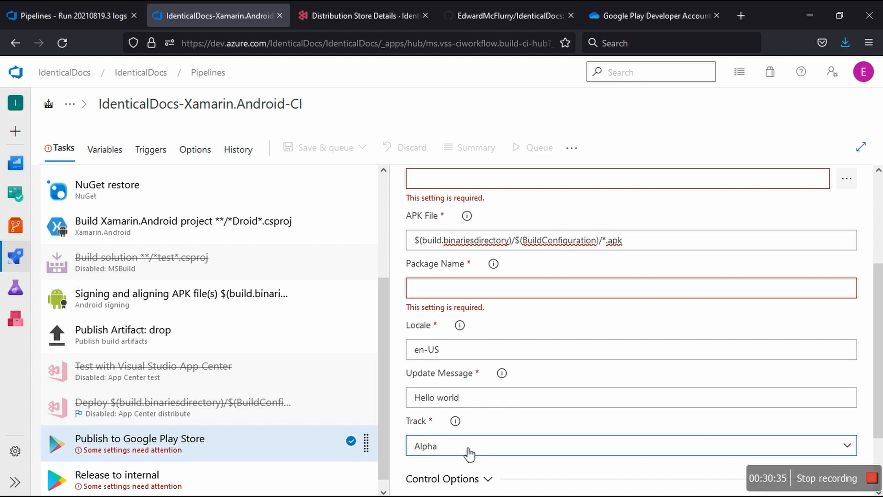
pyautogui.click(468, 450)
pyautogui.click(469, 453)
pyautogui.scroll(-2, 460, 461)
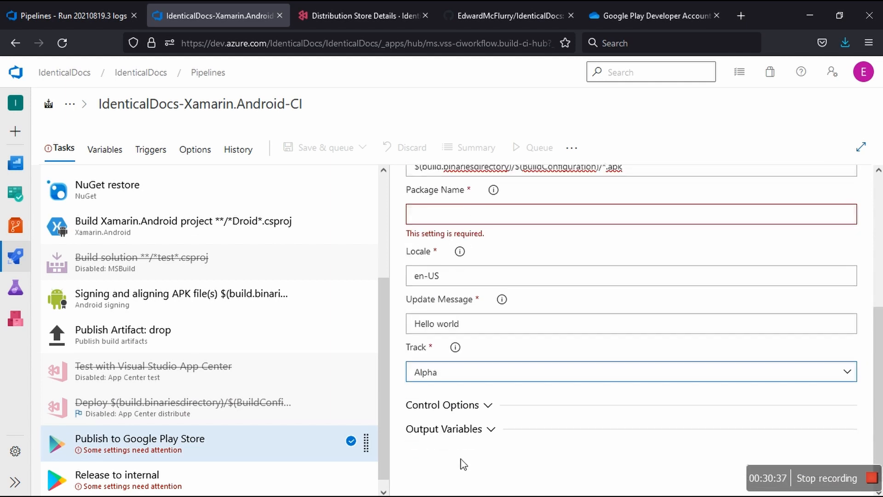
pyautogui.scroll(5, 462, 462)
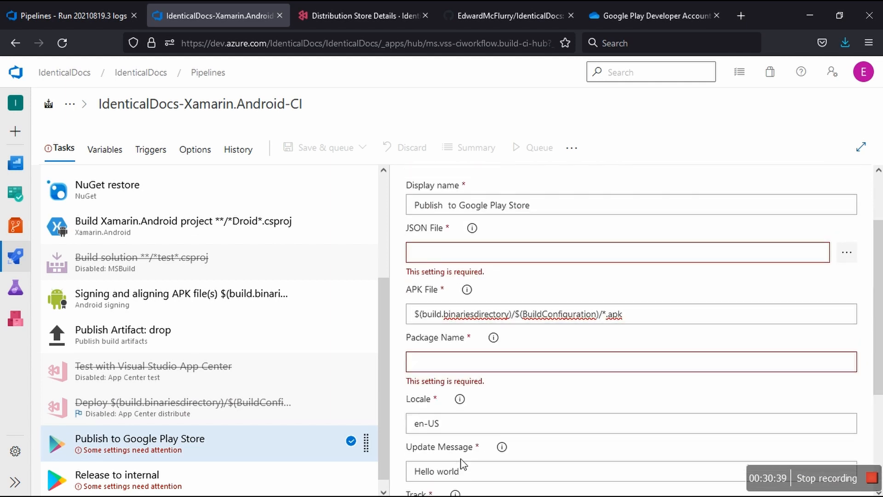
# Step: Copy the package ID co.za.frienzy_time.identicaldocs from the production app's Google Play address in App Center into the Publish to Google Play Store task's Package Name
pyautogui.click(518, 363)
pyautogui.click(361, 18)
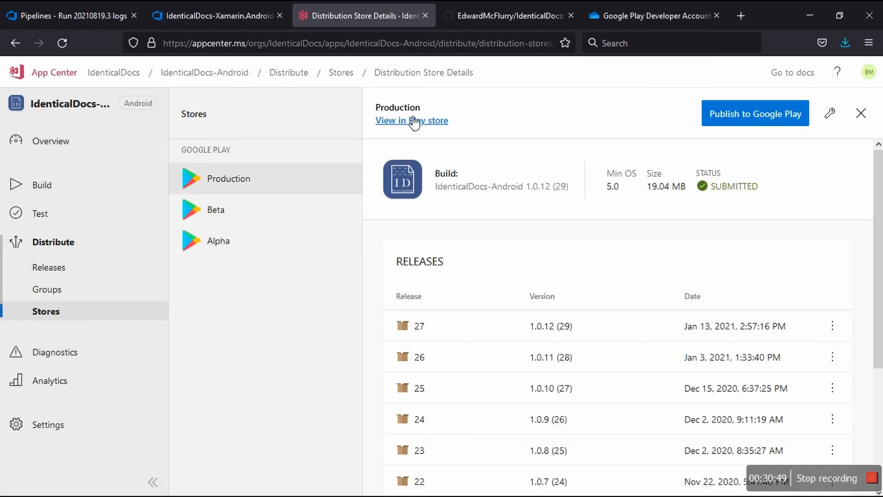
pyautogui.click(404, 119)
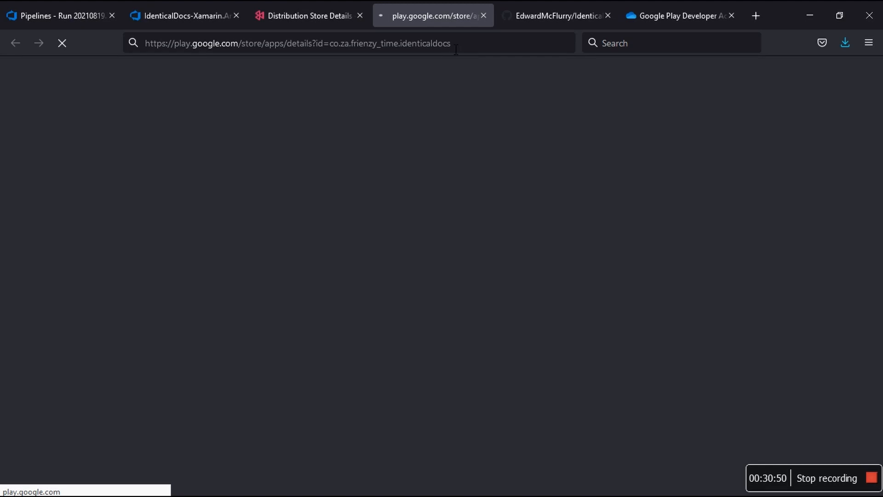
pyautogui.click(470, 48)
pyautogui.click(470, 48)
pyautogui.moveTo(445, 48); pyautogui.dragTo(355, 48)
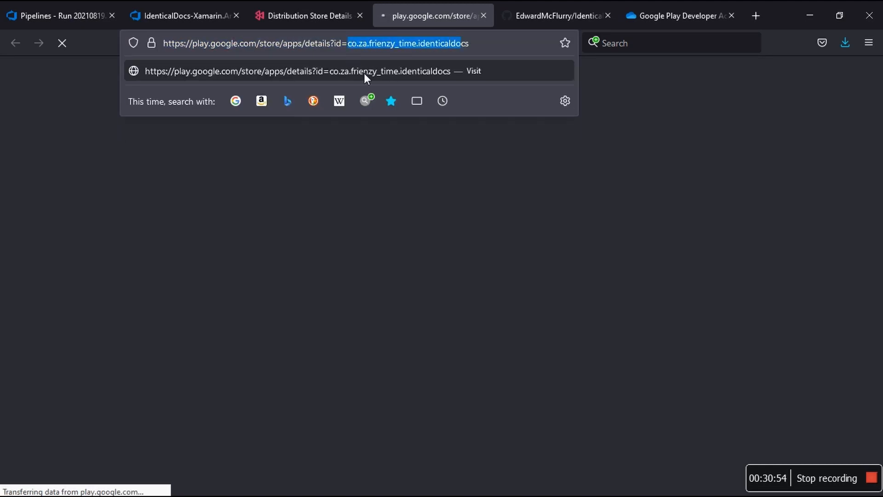
pyautogui.moveTo(487, 46); pyautogui.dragTo(348, 46)
pyautogui.hotkey('ctrl', 'c')
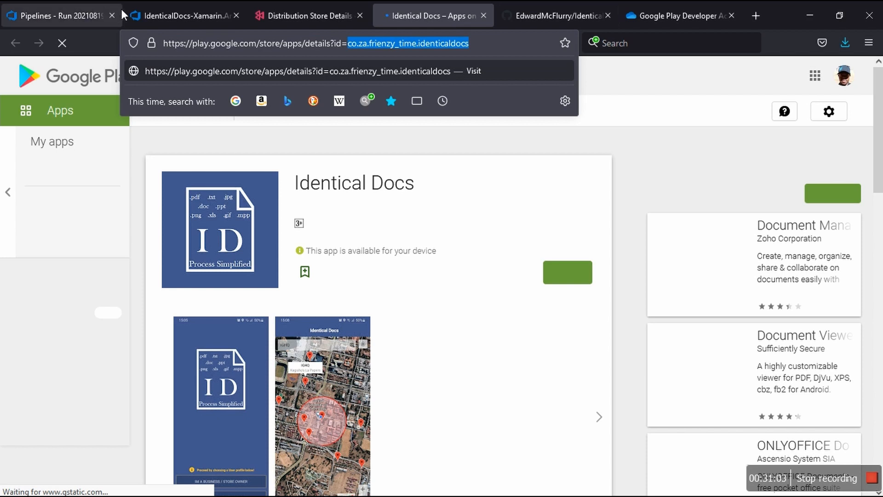
pyautogui.click(170, 9)
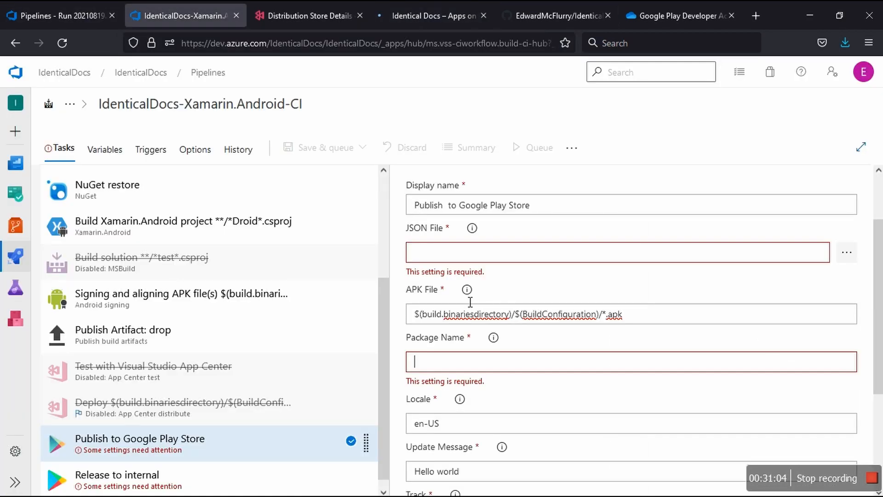
pyautogui.hotkey('ctrl', 'v')
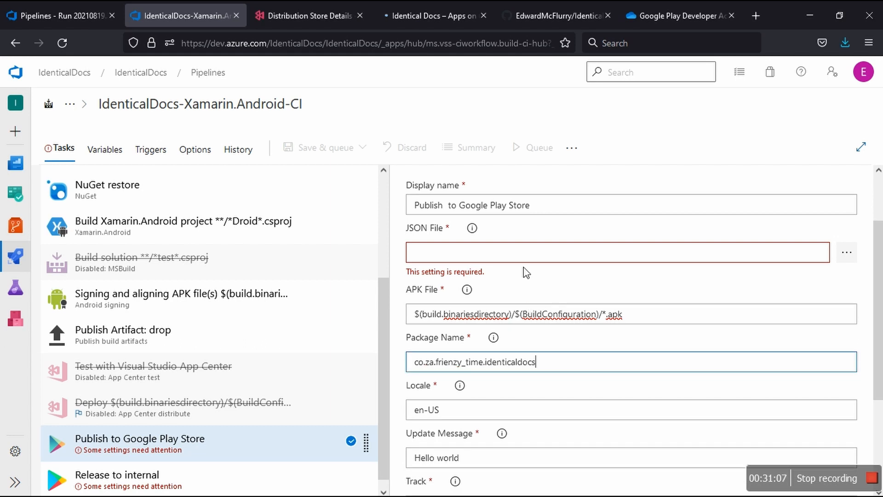
# Step: Browse the IdenticalDocs repository tree for a file to use as the task's JSON File, then leave without selecting one
pyautogui.click(844, 259)
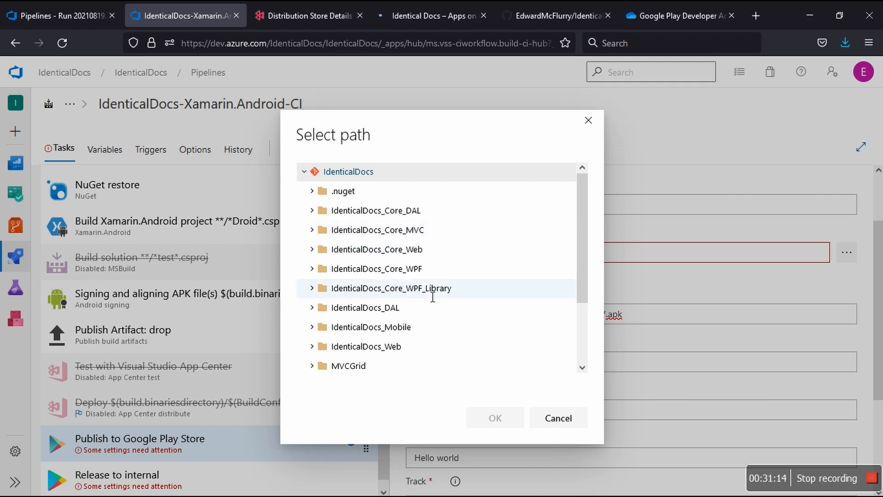
pyautogui.scroll(-3, 430, 292)
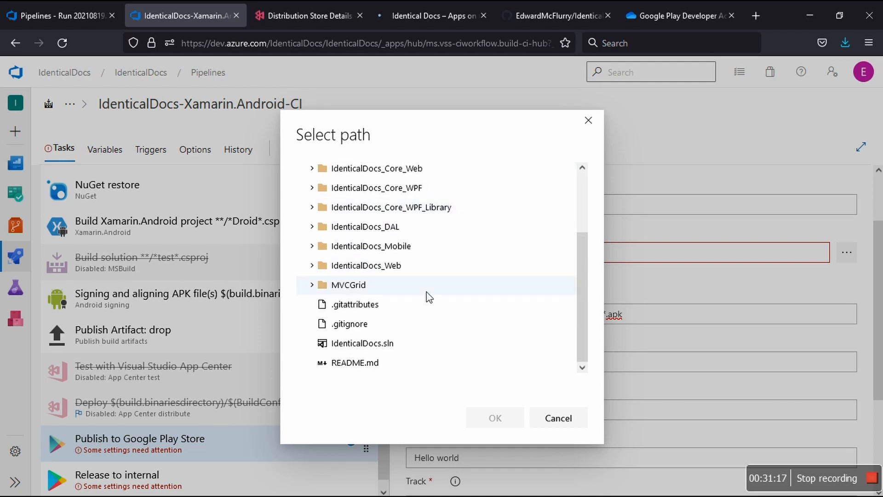
pyautogui.scroll(3, 429, 296)
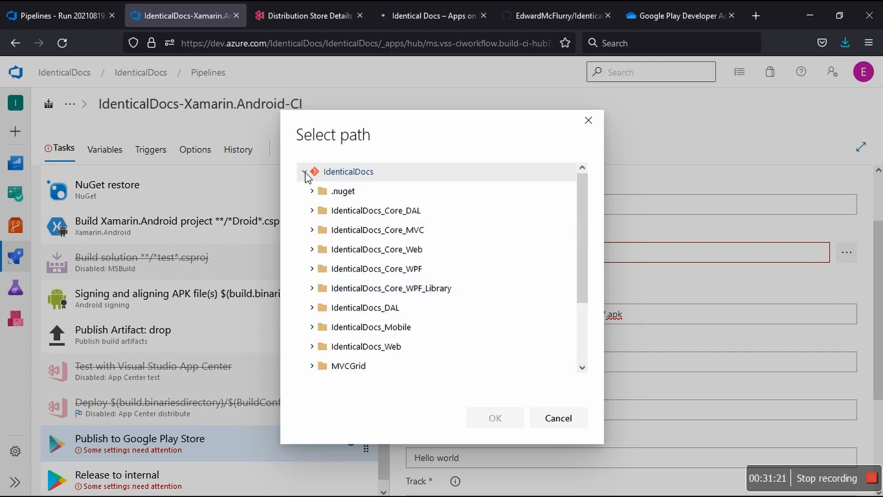
pyautogui.click(305, 172)
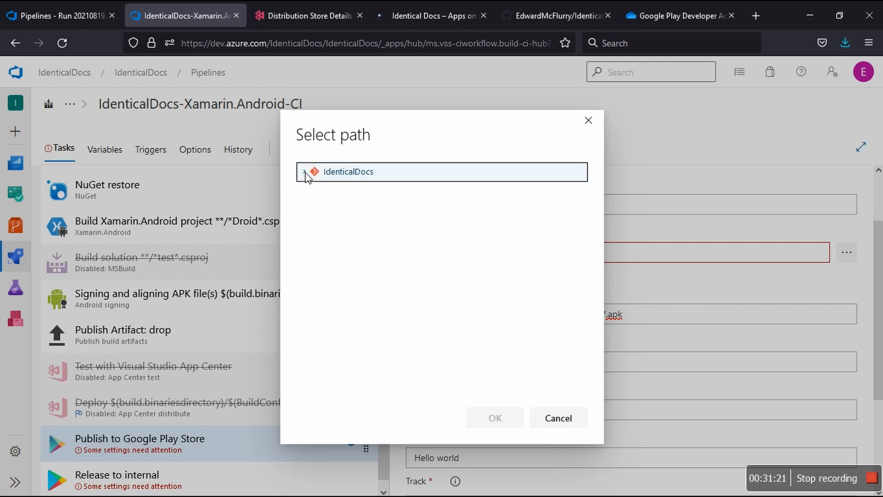
pyautogui.click(343, 249)
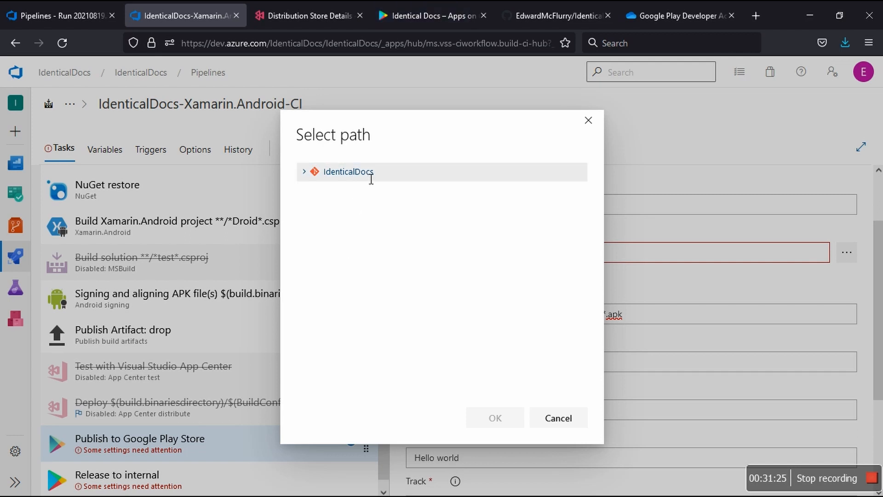
pyautogui.click(304, 172)
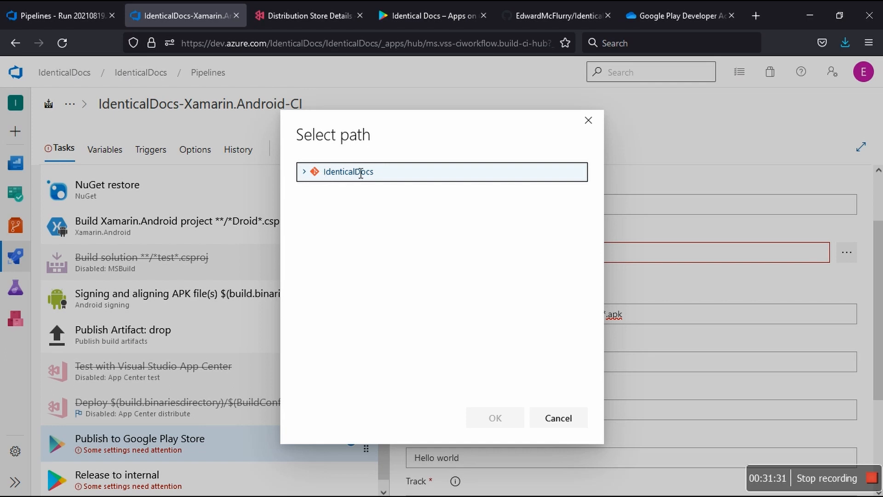
pyautogui.click(361, 173)
pyautogui.click(307, 171)
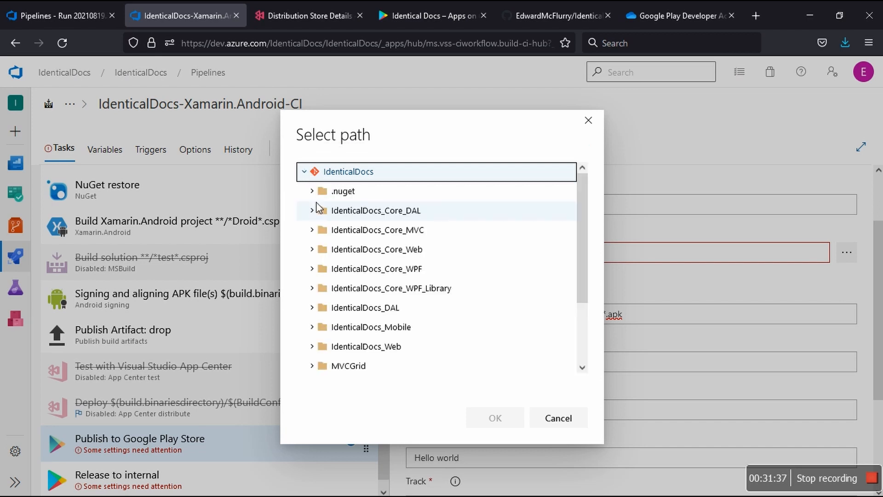
pyautogui.scroll(-3, 375, 247)
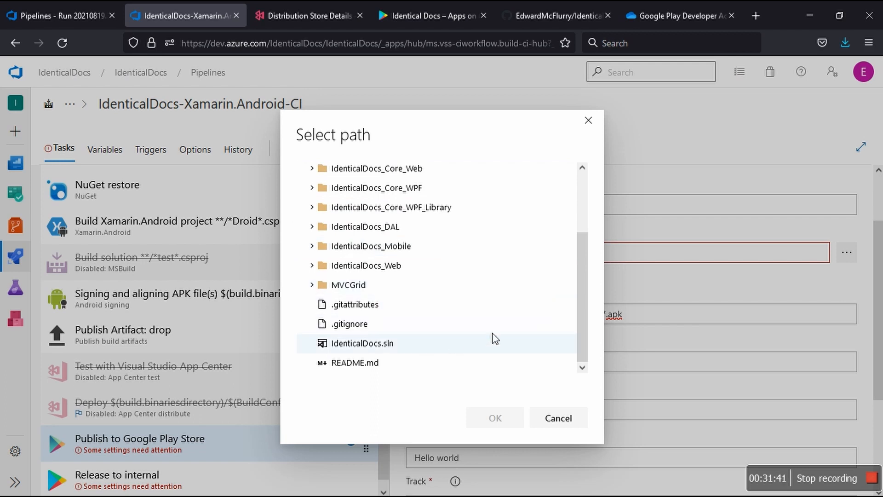
pyautogui.scroll(3, 536, 344)
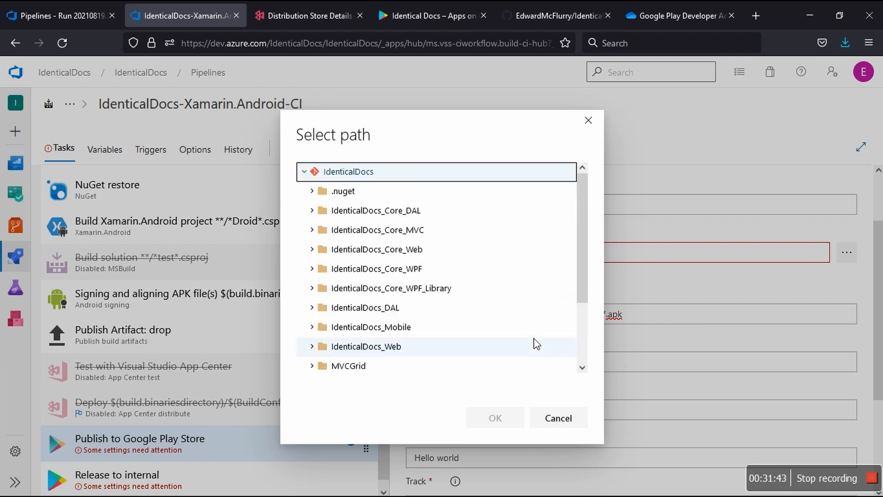
pyautogui.click(558, 417)
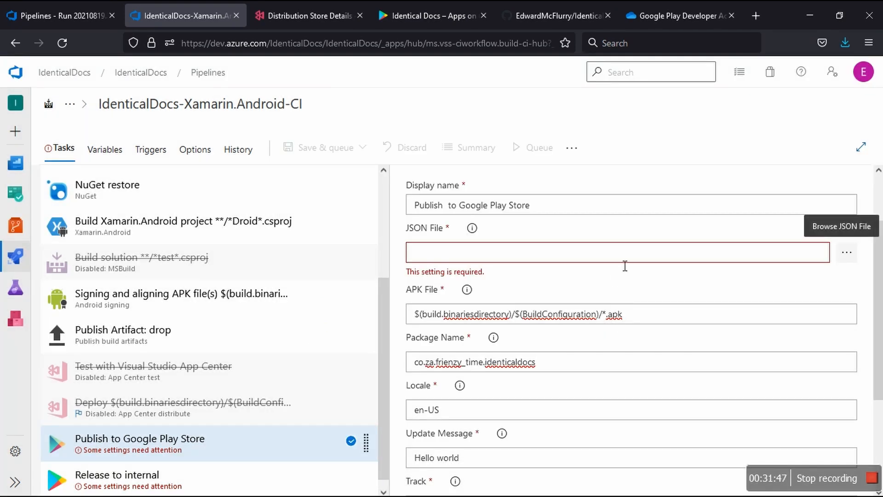
# Step: Examine the JSON File help and its link settings, including the linkable settings and pipeline parameters, without linking anything
pyautogui.click(599, 259)
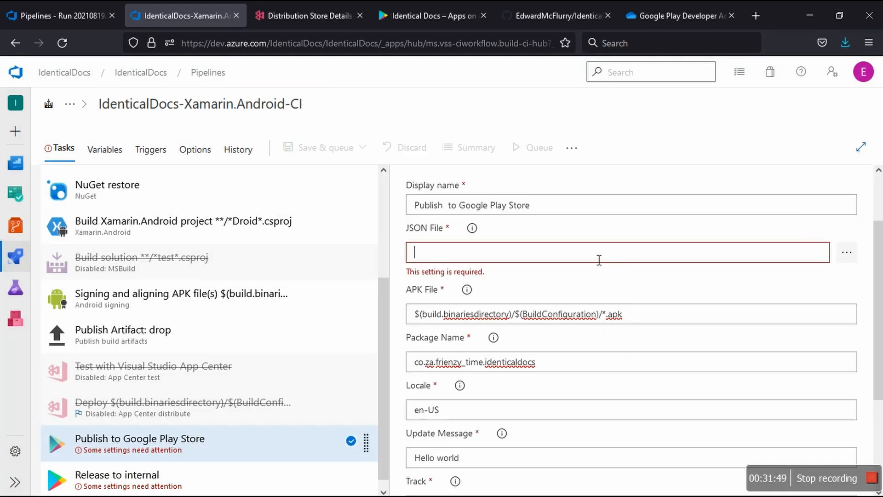
pyautogui.moveTo(480, 229)
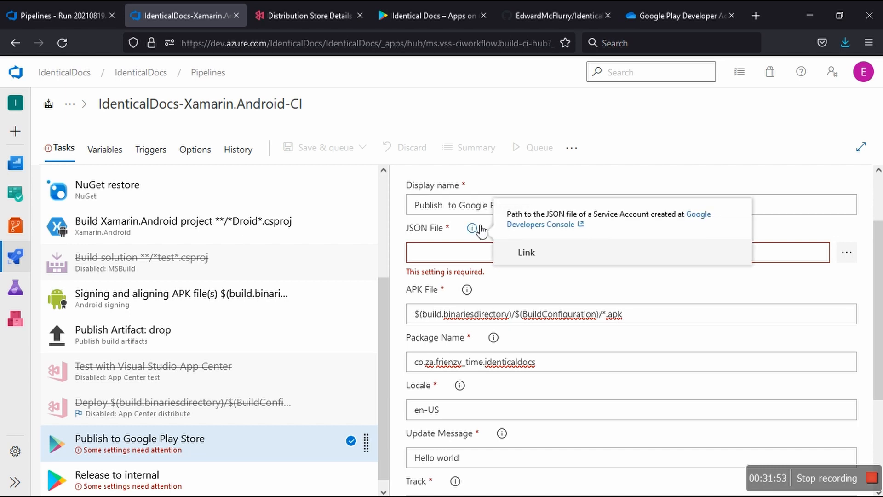
pyautogui.click(525, 252)
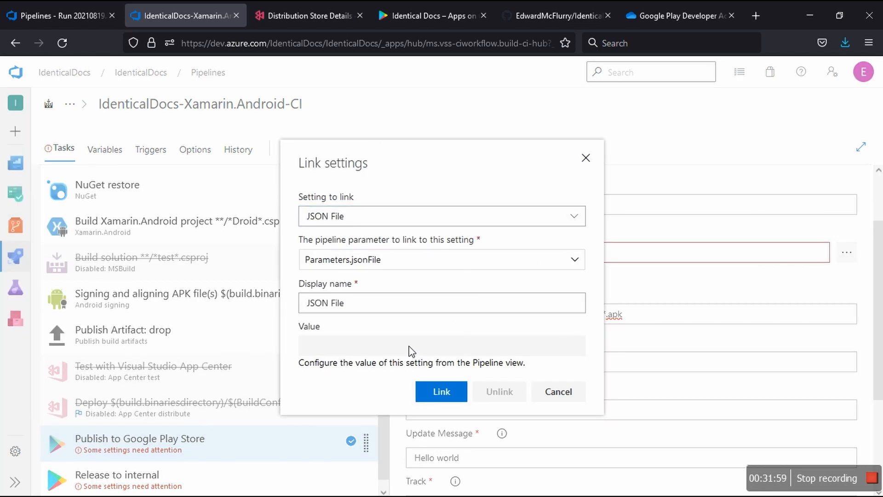
pyautogui.click(574, 217)
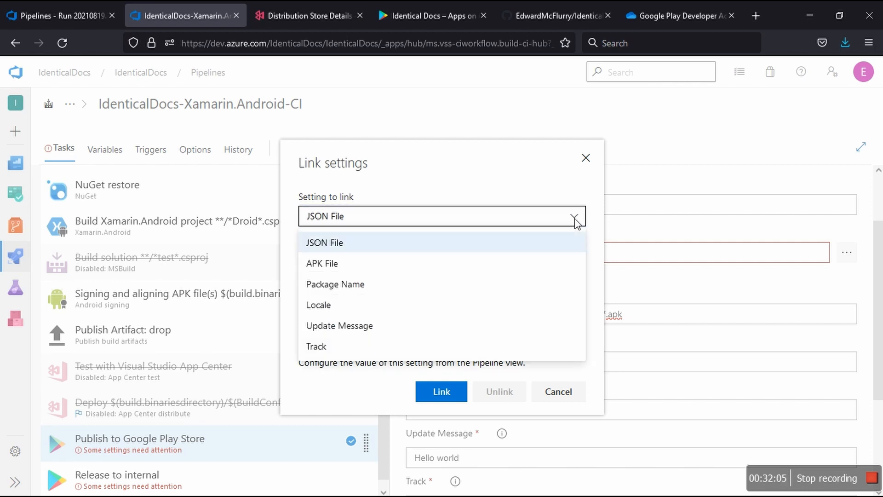
pyautogui.click(575, 220)
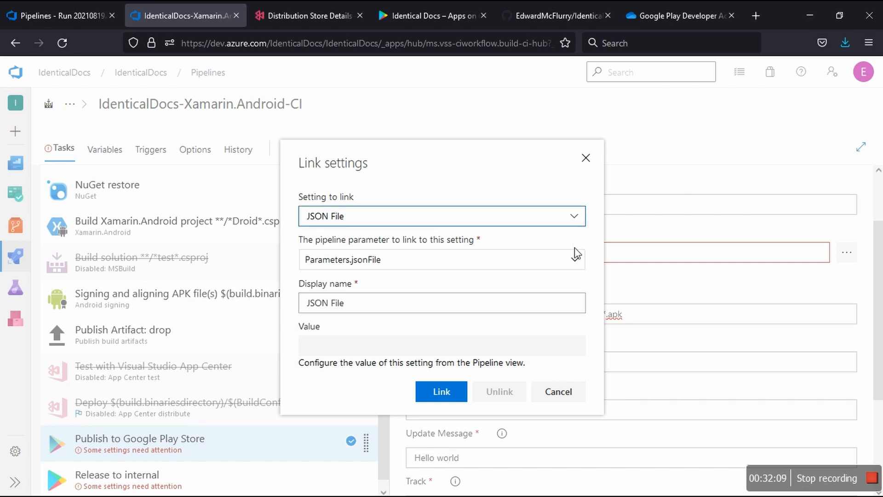
pyautogui.click(579, 259)
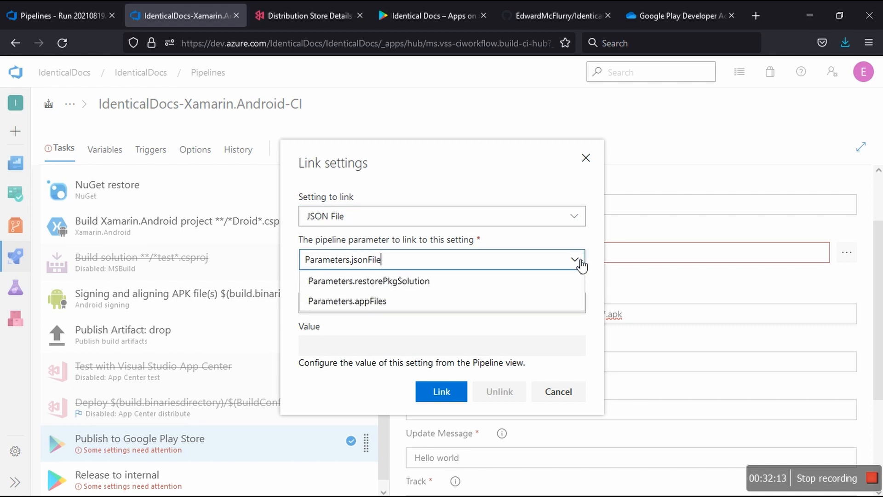
pyautogui.click(581, 264)
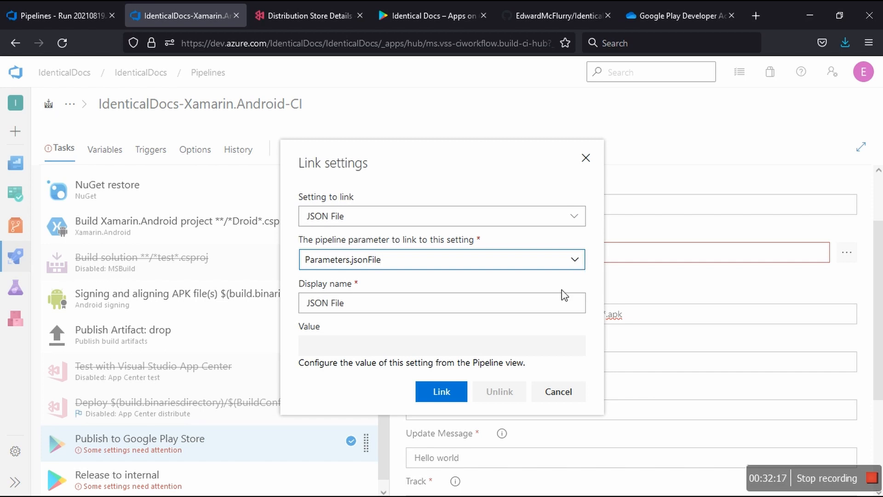
pyautogui.click(563, 391)
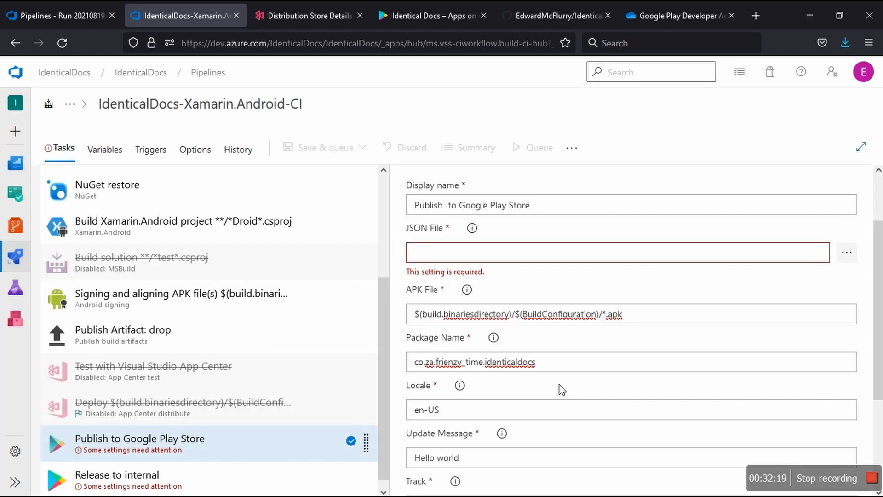
# Step: Inspect the link settings of the Publish to Google Play Store task's APK File and close them without linking
pyautogui.click(664, 322)
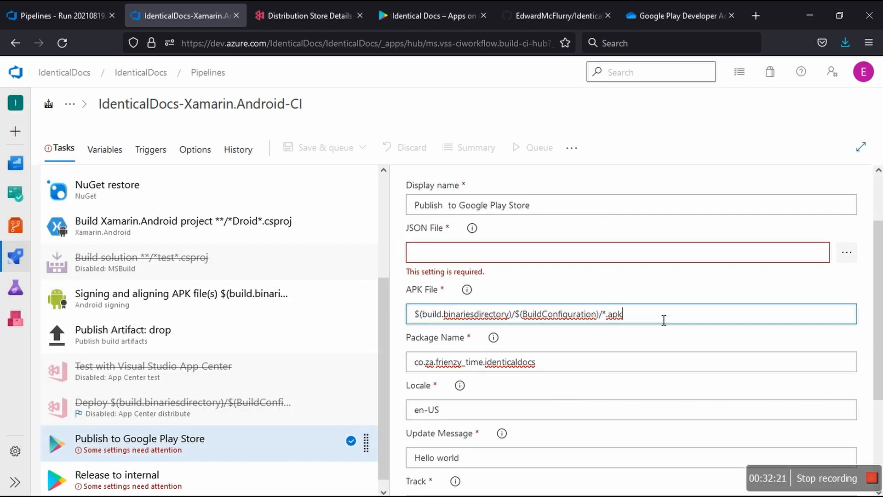
pyautogui.click(469, 289)
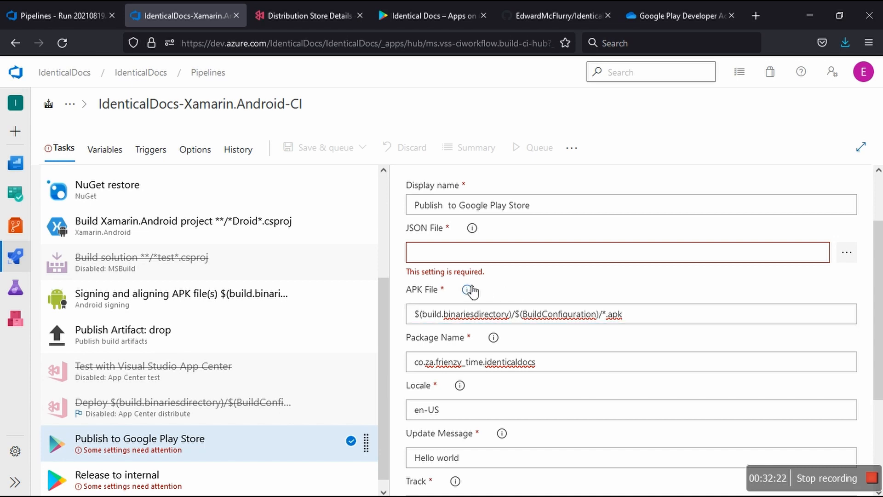
pyautogui.click(519, 311)
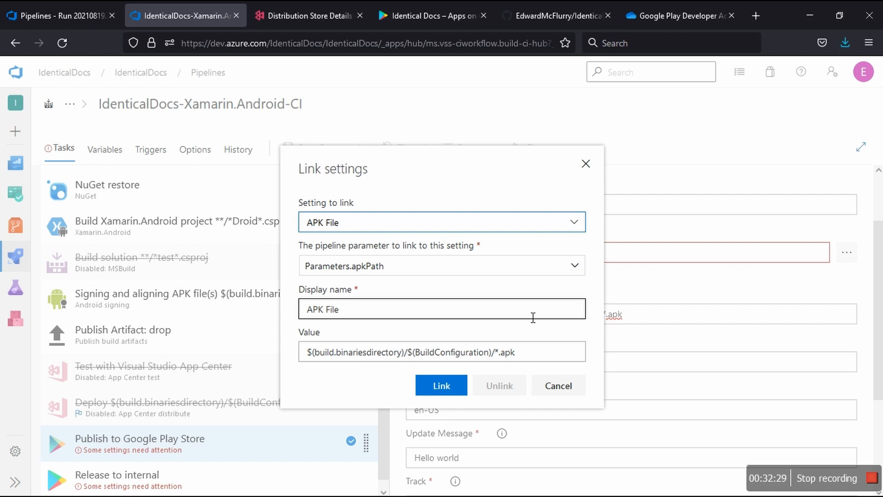
pyautogui.click(554, 387)
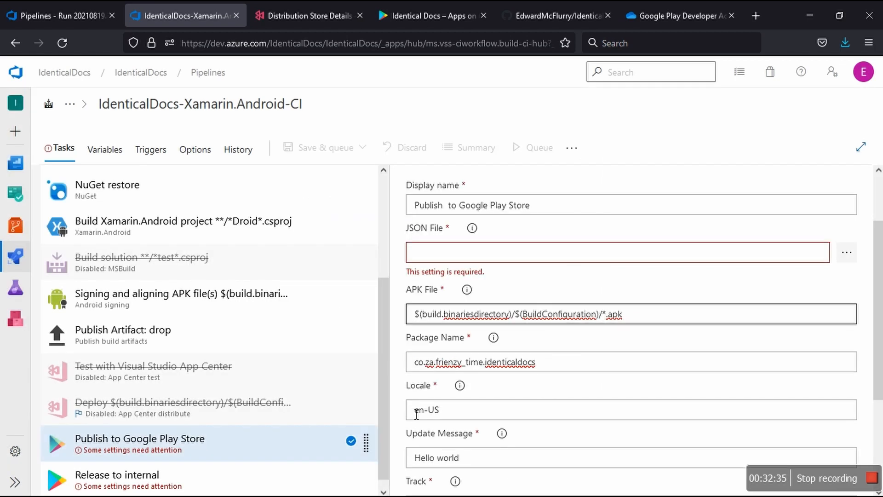
# Step: Check which pipeline parameter the disabled App Center distribute task's Binary file path is linked to
pyautogui.click(141, 417)
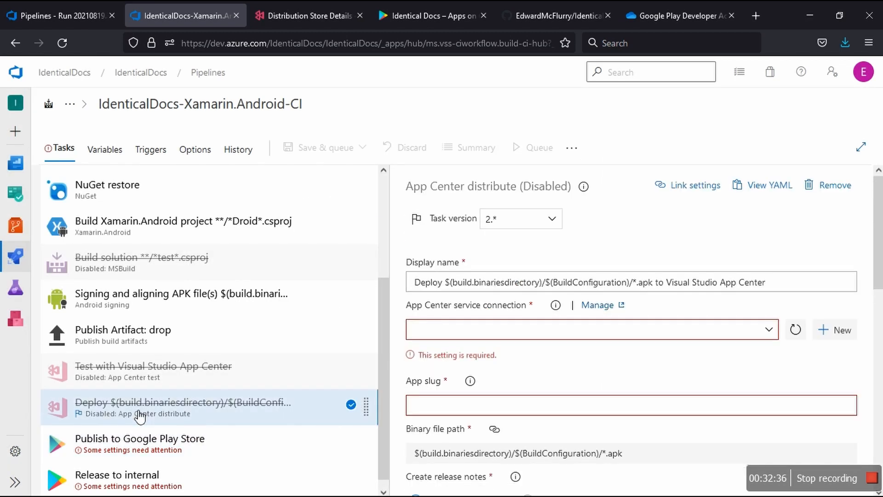
pyautogui.scroll(-3, 522, 430)
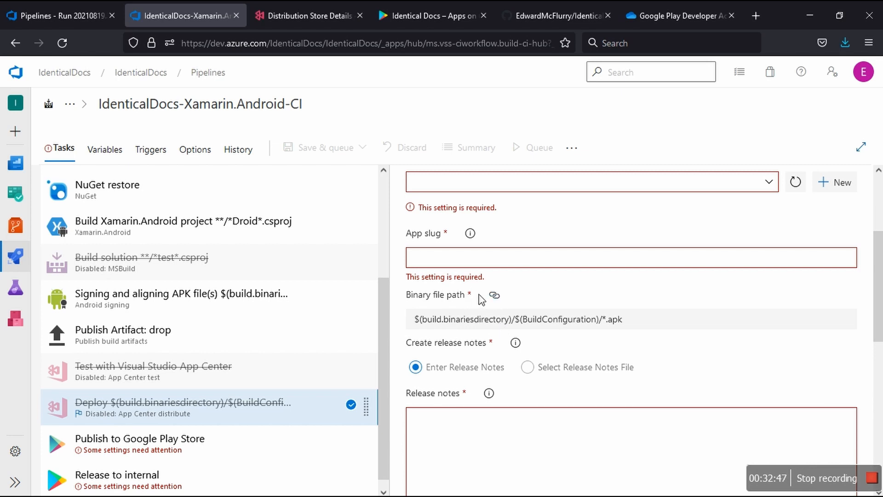
pyautogui.moveTo(500, 301)
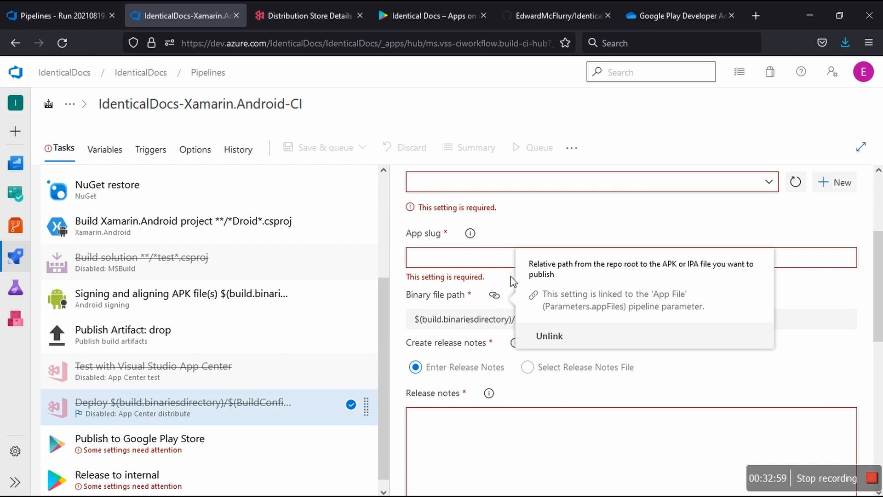
# Step: Review the pipeline variables and the variable groups available for linking to the pipeline
pyautogui.click(104, 151)
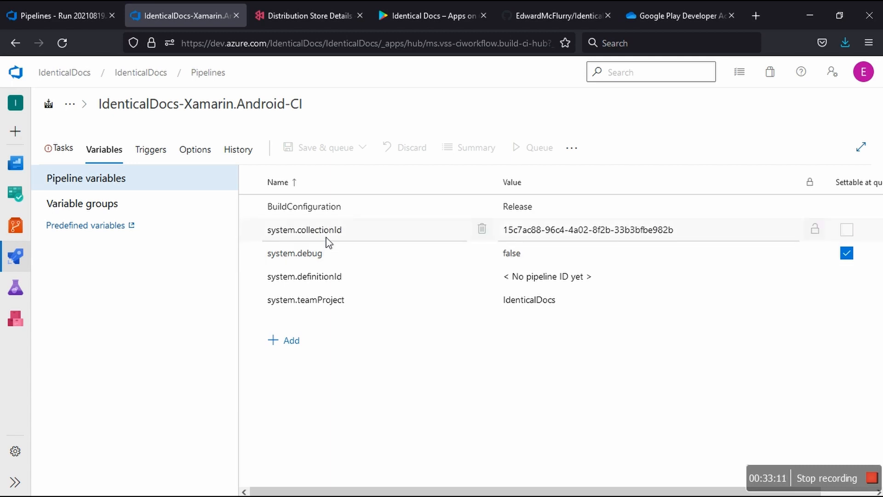
pyautogui.click(111, 203)
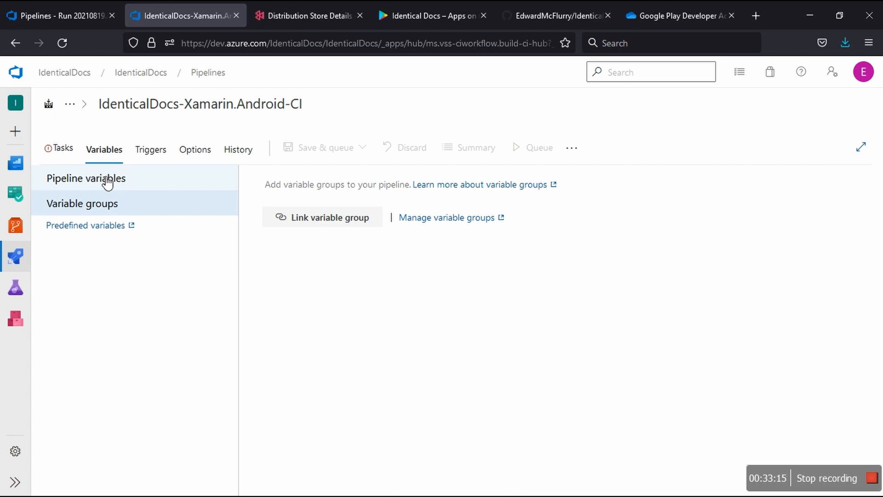
pyautogui.click(338, 225)
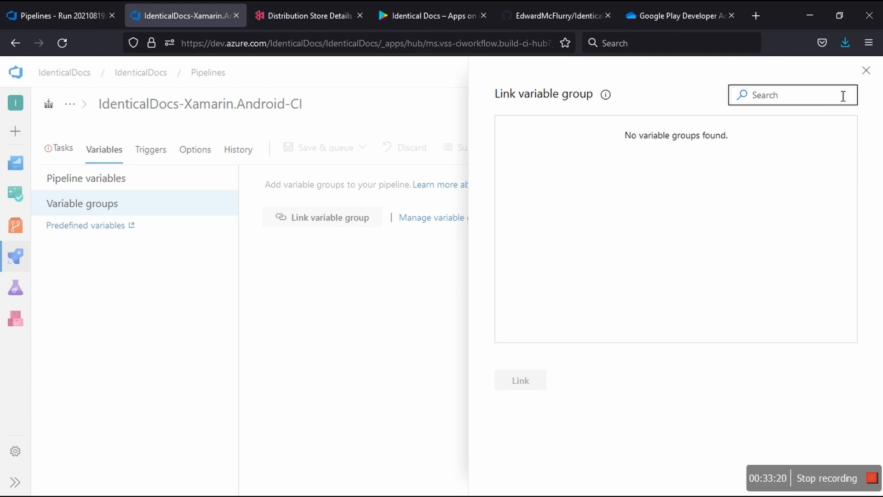
pyautogui.click(866, 72)
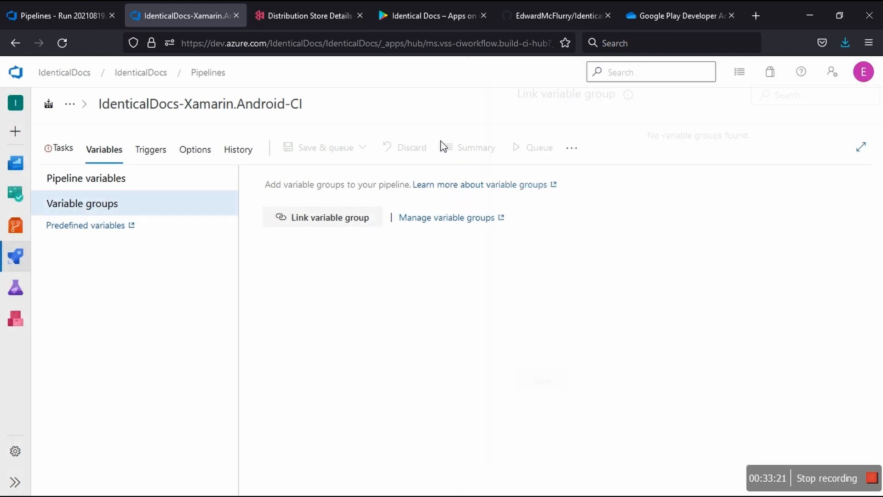
# Step: Review the pipeline variables and the Binary file path setting of the disabled App Center distribute task
pyautogui.click(99, 182)
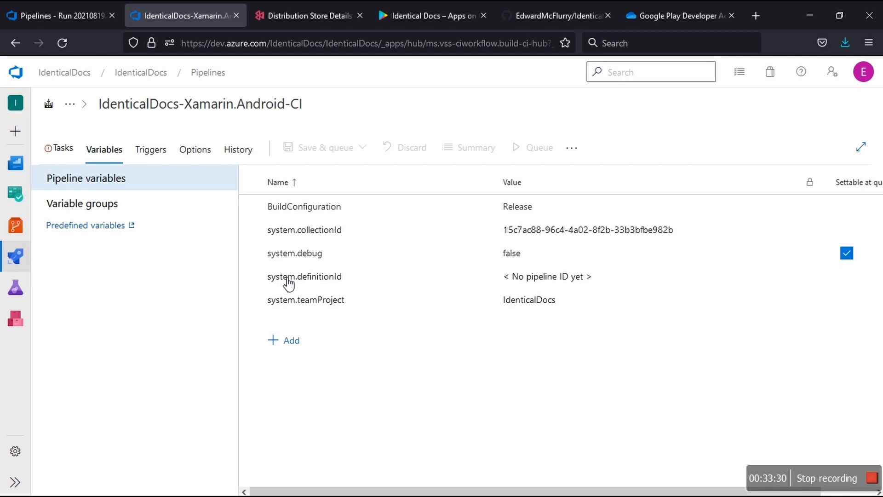
pyautogui.click(63, 148)
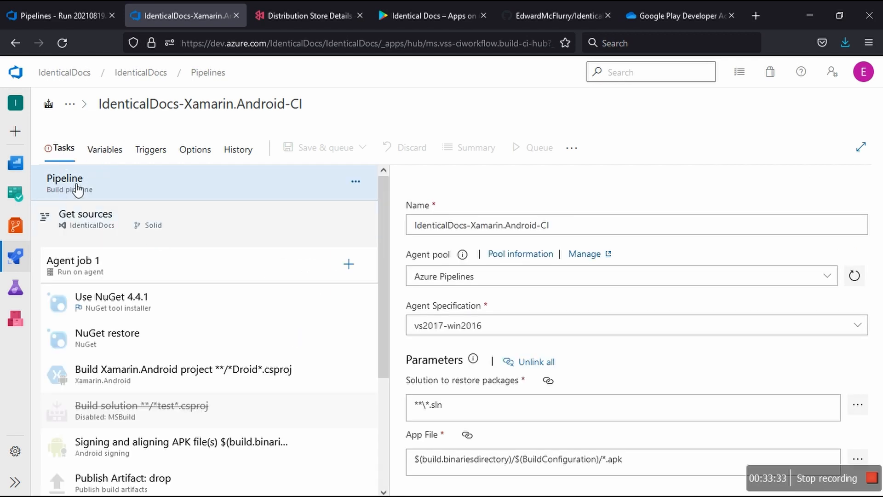
pyautogui.scroll(-3, 196, 448)
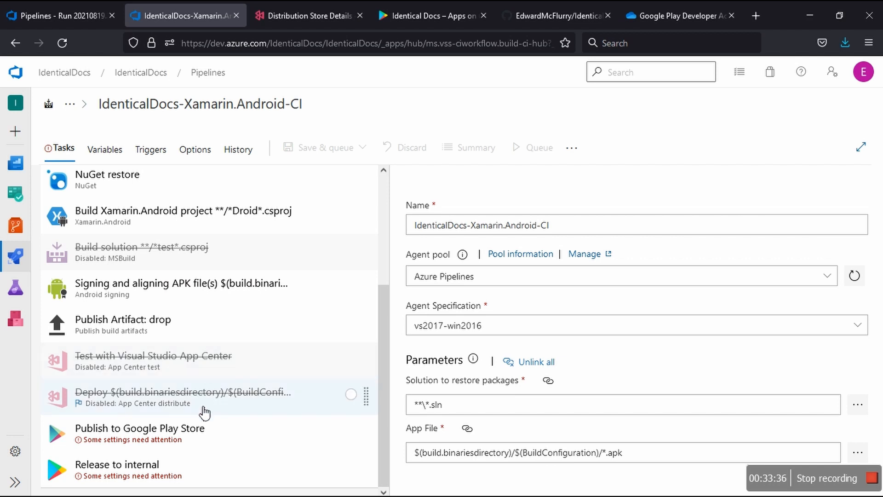
pyautogui.click(204, 411)
pyautogui.scroll(-2, 482, 414)
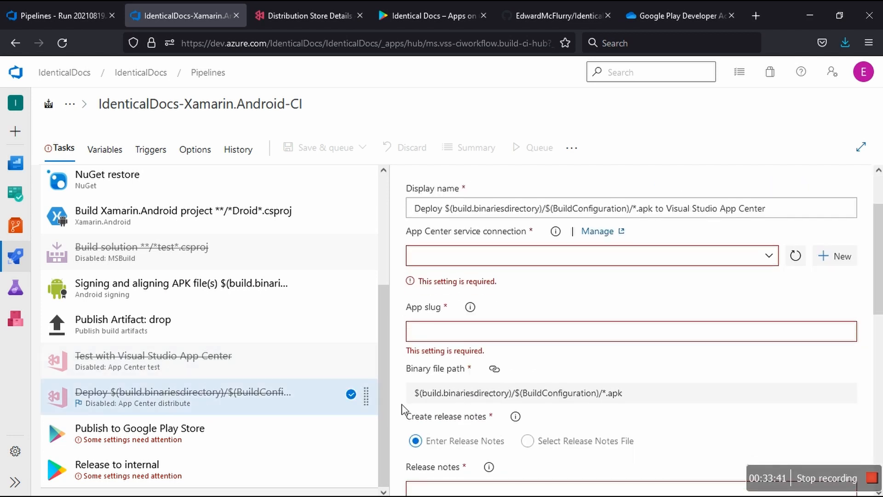
# Step: Check the pipeline parameter offered for linking the Publish to Google Play Store task's APK File, without linking it
pyautogui.click(150, 437)
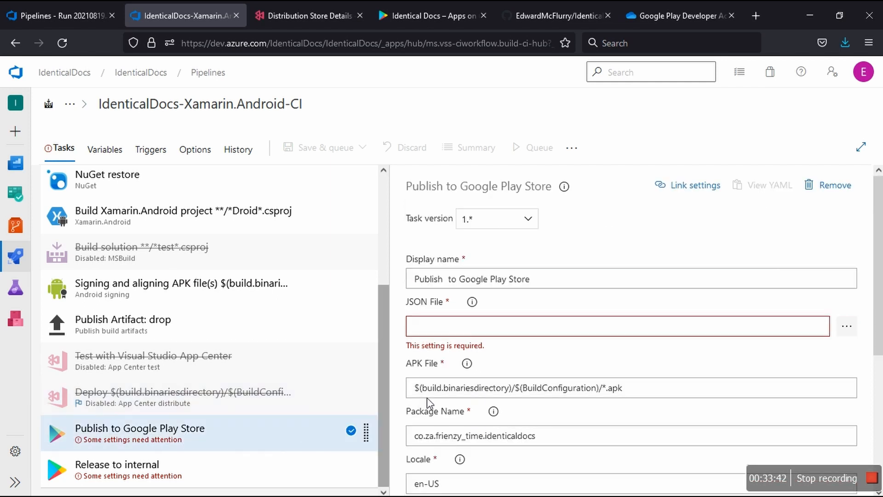
pyautogui.moveTo(466, 363)
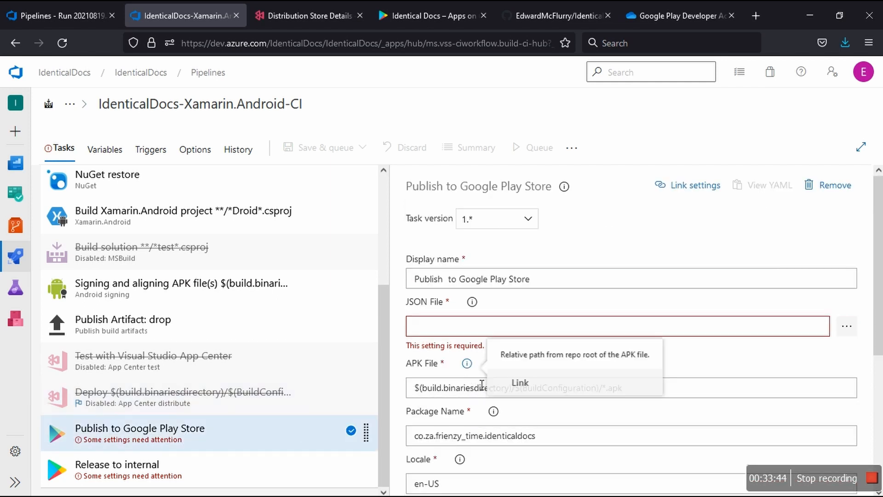
pyautogui.click(522, 382)
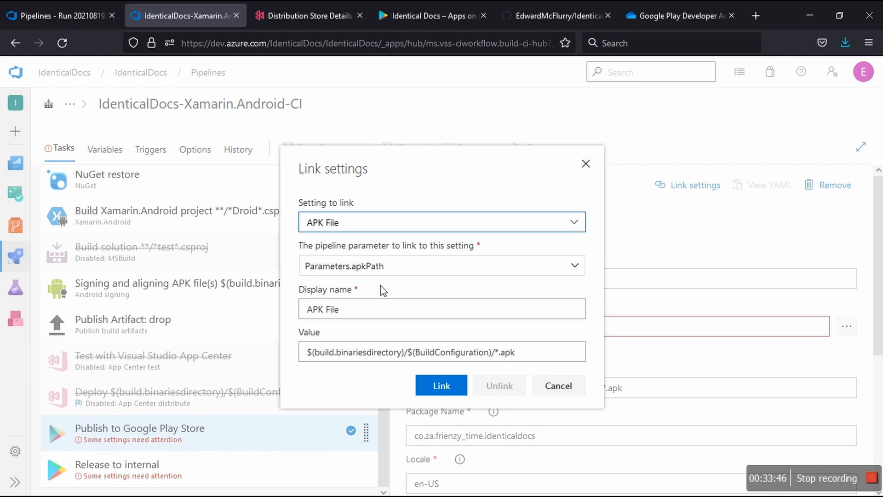
pyautogui.click(578, 272)
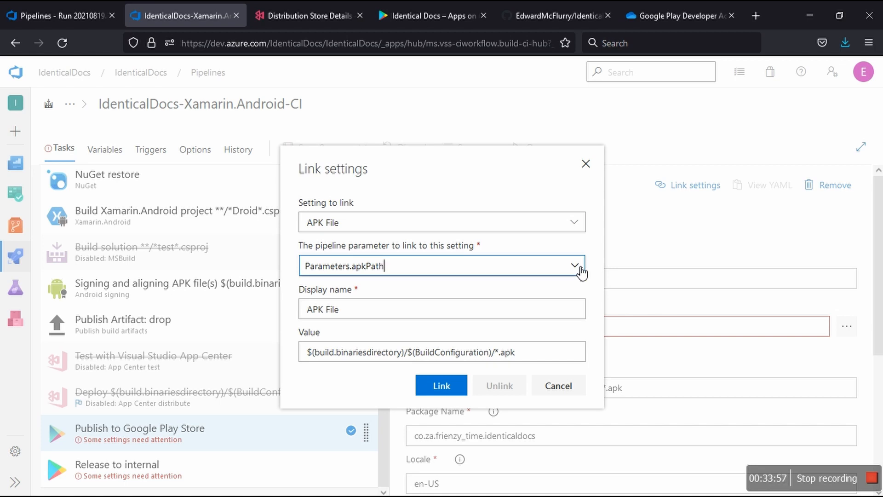
pyautogui.click(556, 386)
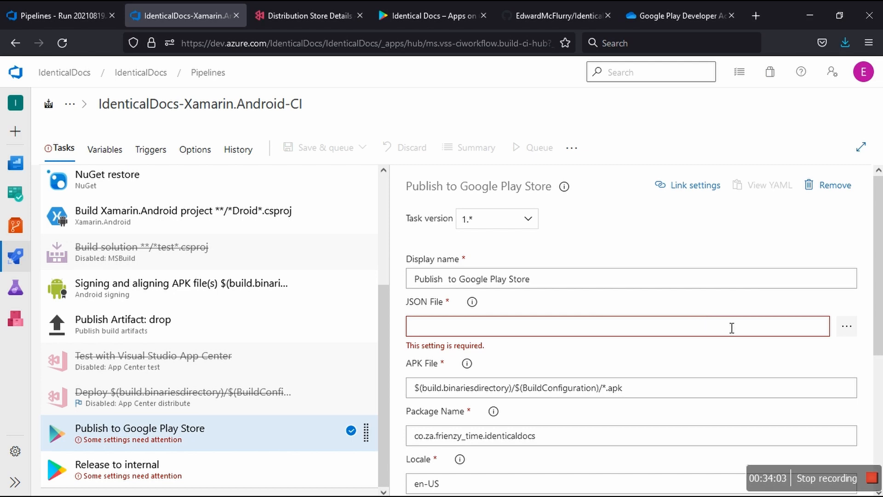
# Step: Browse the repository for a path for the Publish to Google Play Store task's JSON File, without selecting one
pyautogui.moveTo(479, 305)
pyautogui.click(848, 328)
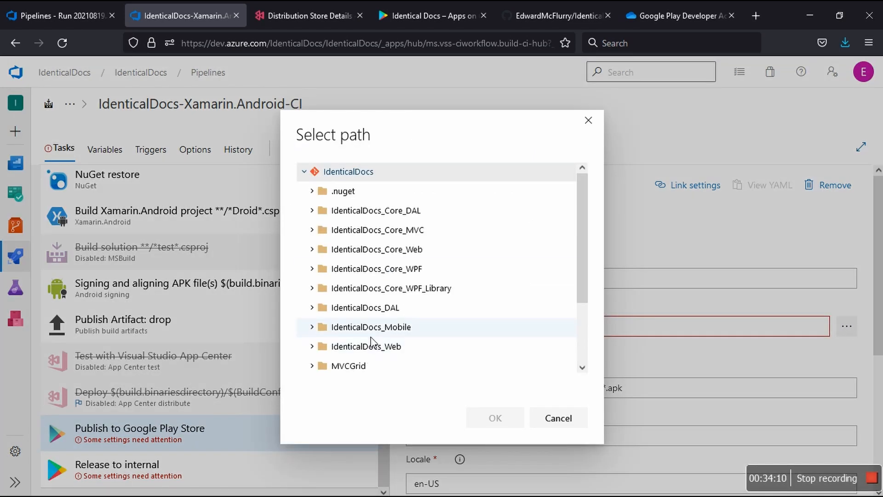
pyautogui.scroll(-2, 369, 342)
pyautogui.scroll(3, 371, 343)
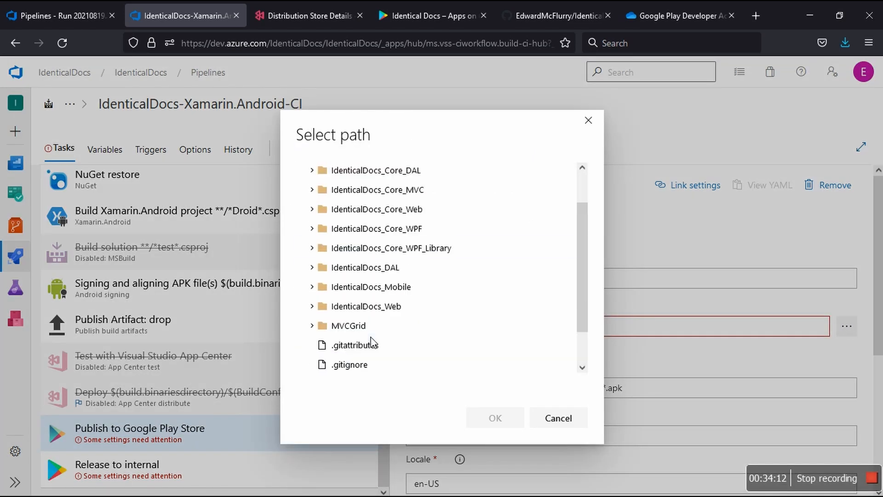
pyautogui.click(555, 408)
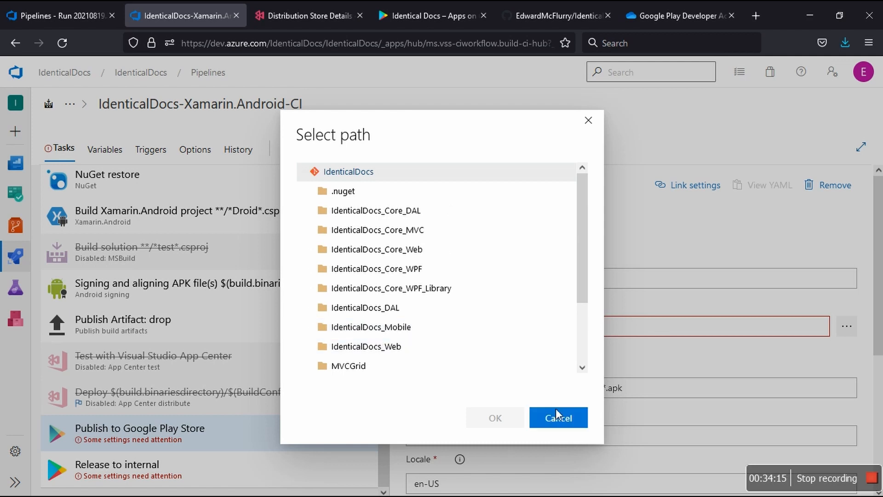
# Step: Examine the fields required for a new service connection in the Release to internal task and close the form without saving
pyautogui.click(140, 477)
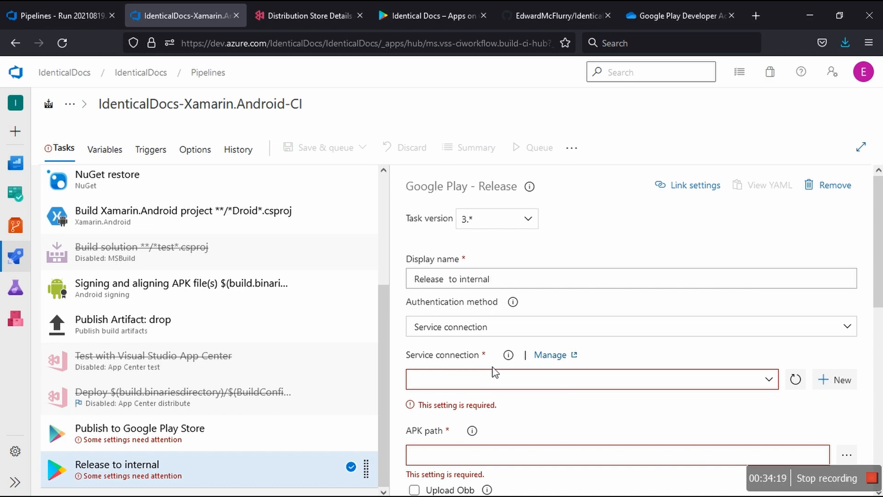
pyautogui.click(841, 380)
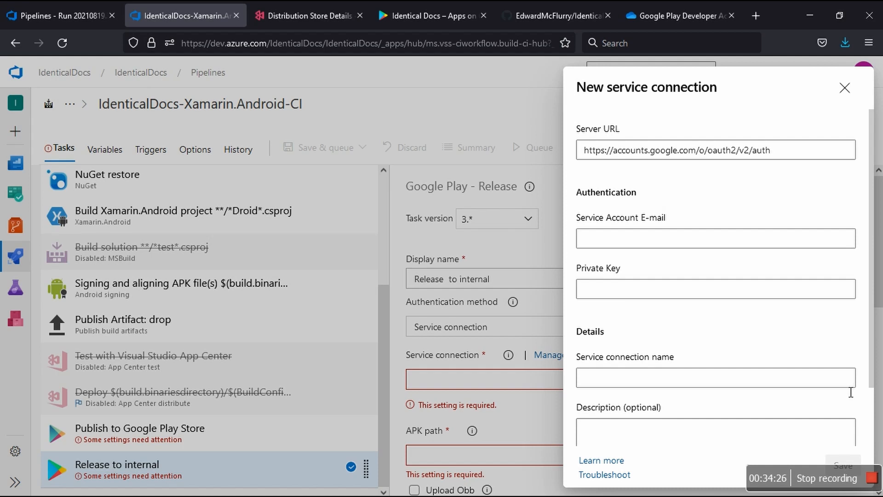
pyautogui.click(634, 240)
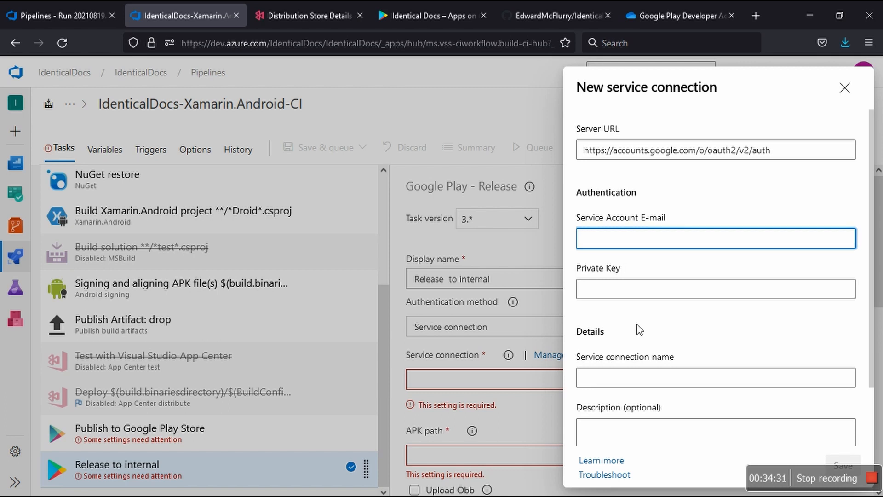
pyautogui.scroll(-2, 640, 330)
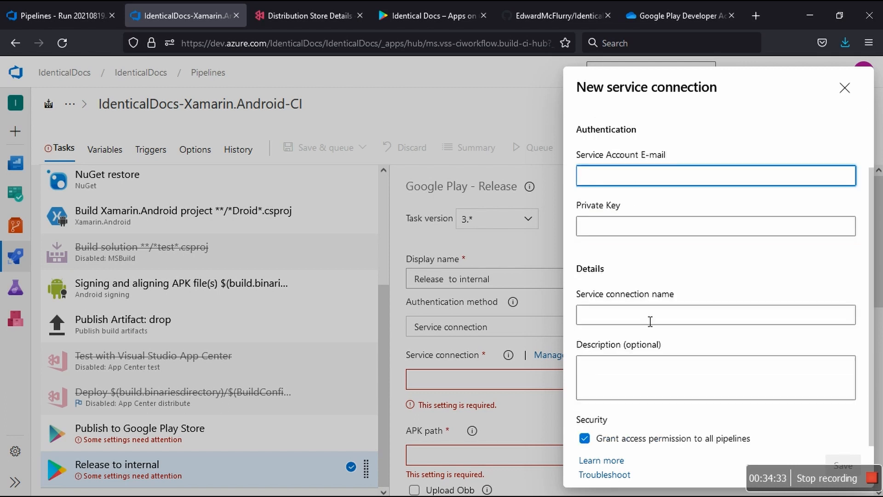
pyautogui.click(651, 321)
pyautogui.click(637, 380)
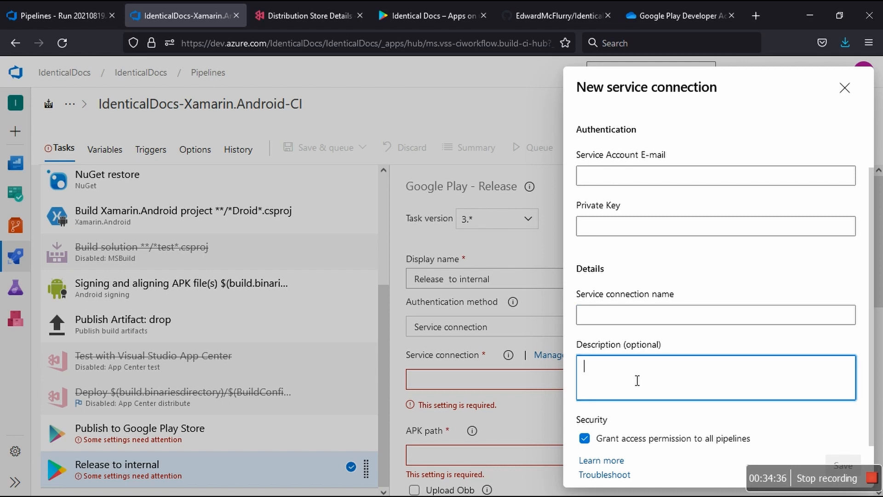
pyautogui.scroll(2, 637, 380)
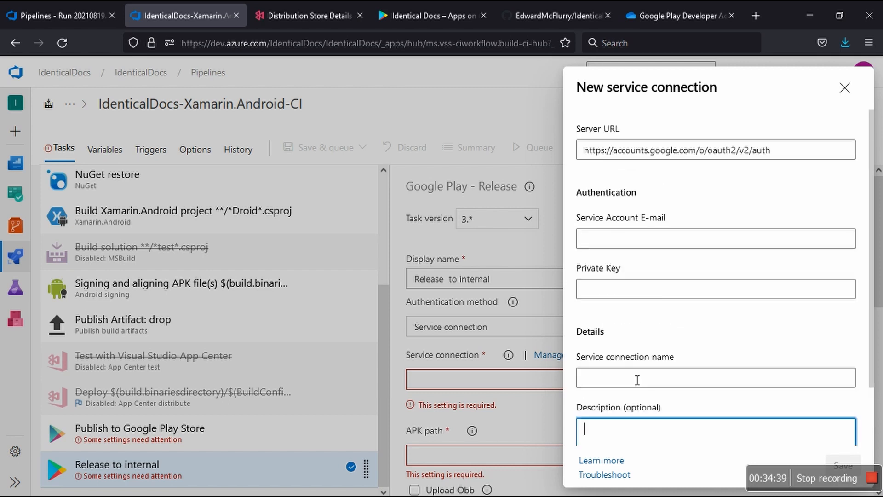
pyautogui.click(630, 240)
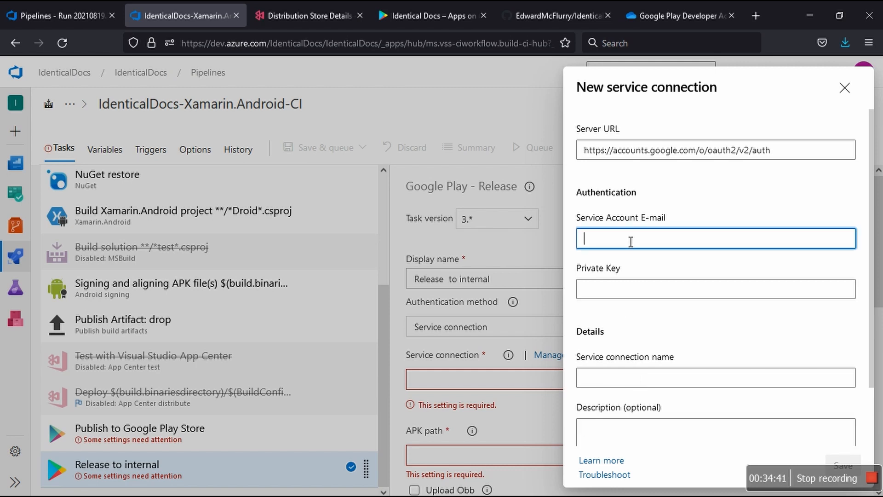
pyautogui.click(629, 294)
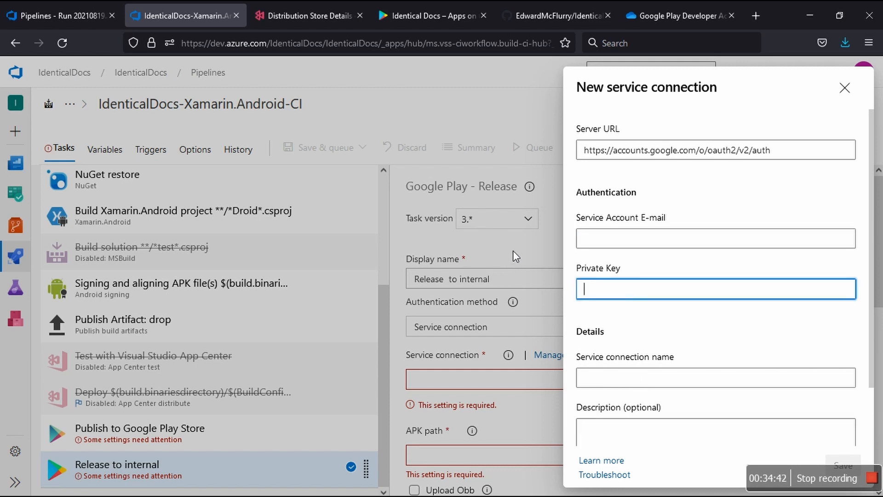
pyautogui.click(845, 88)
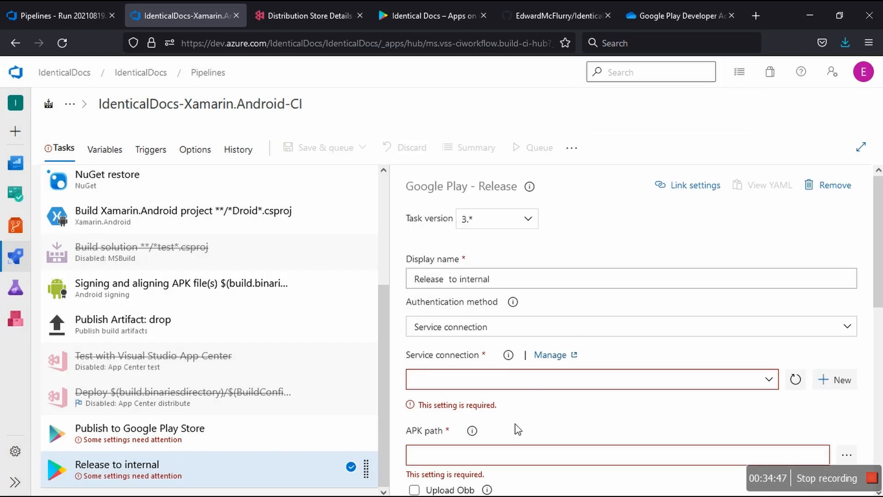
# Step: Browse the repository for the Release to internal task's APK path, without selecting a file
pyautogui.scroll(-2, 516, 425)
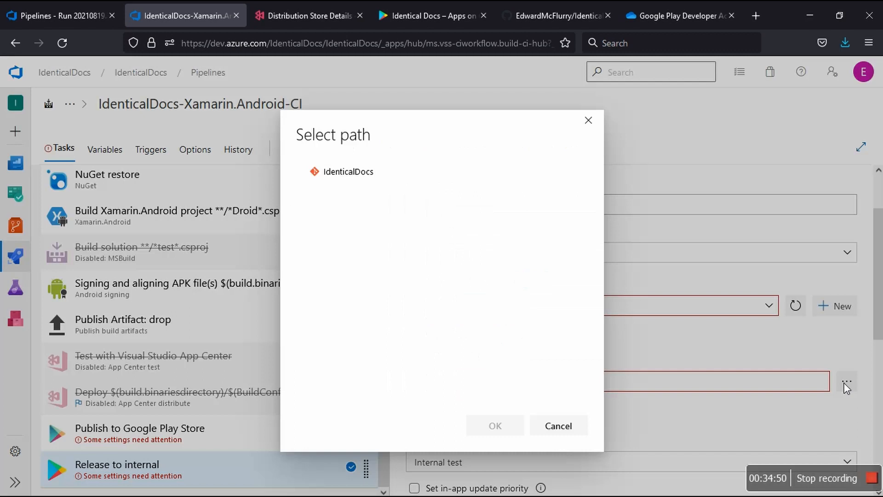
pyautogui.click(847, 383)
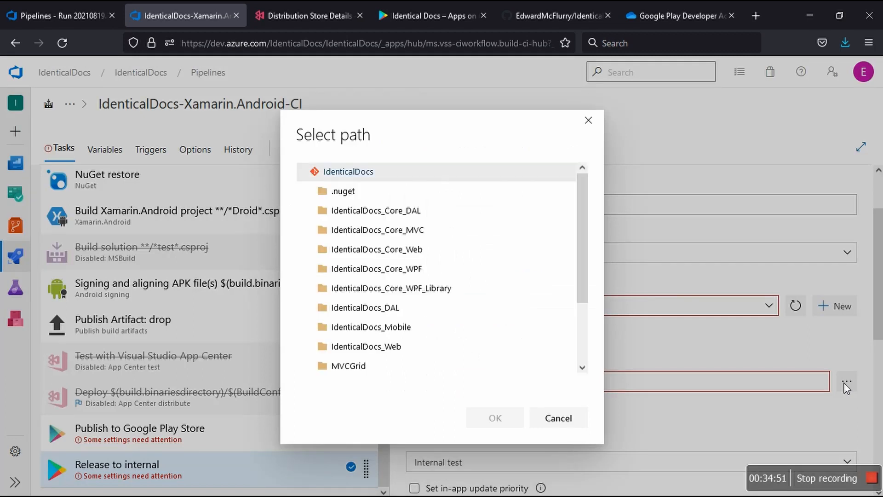
pyautogui.scroll(-2, 381, 328)
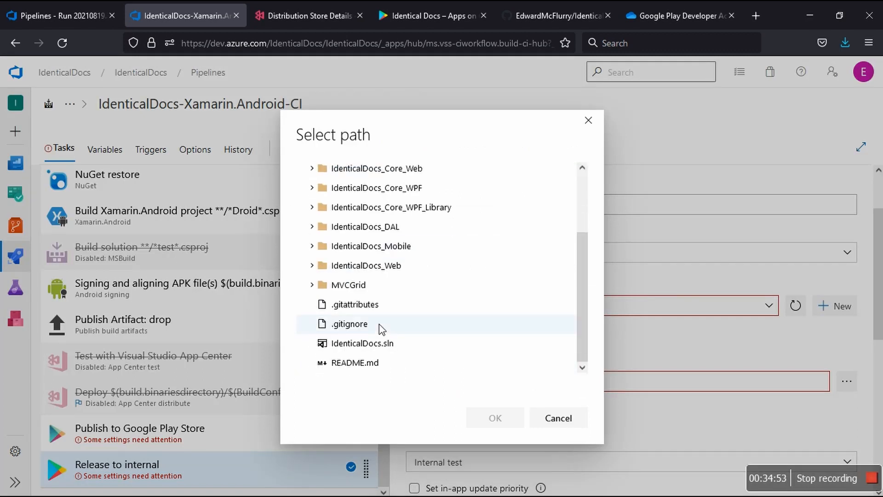
pyautogui.scroll(3, 384, 328)
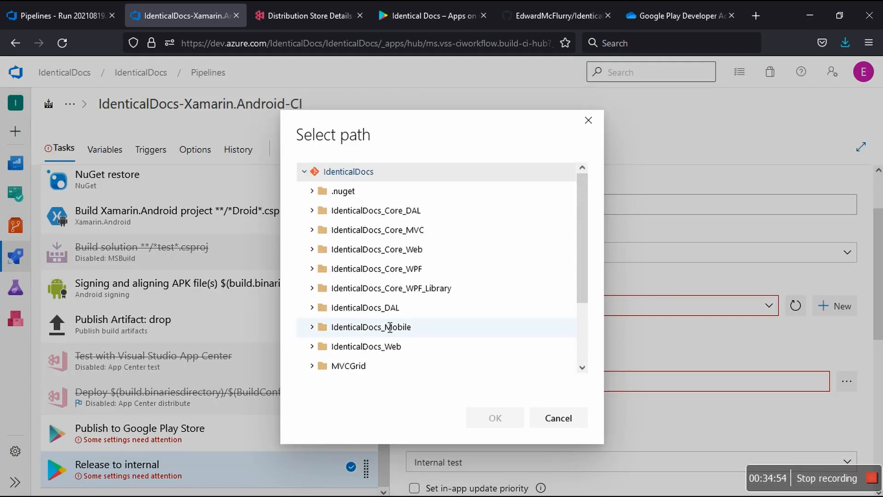
pyautogui.scroll(-2, 390, 325)
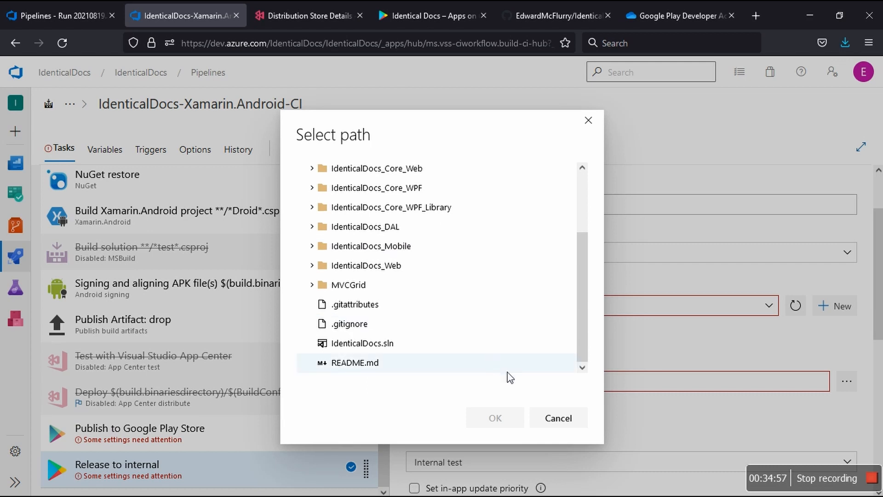
pyautogui.click(547, 417)
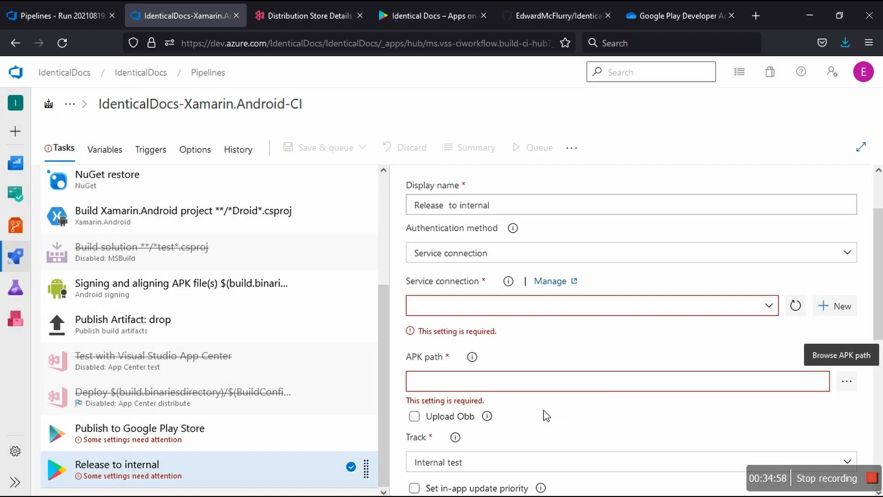
# Step: Try linking the Release to internal task's APK path to the Parameters.apkFile pipeline parameter, and unlink it
pyautogui.moveTo(474, 362)
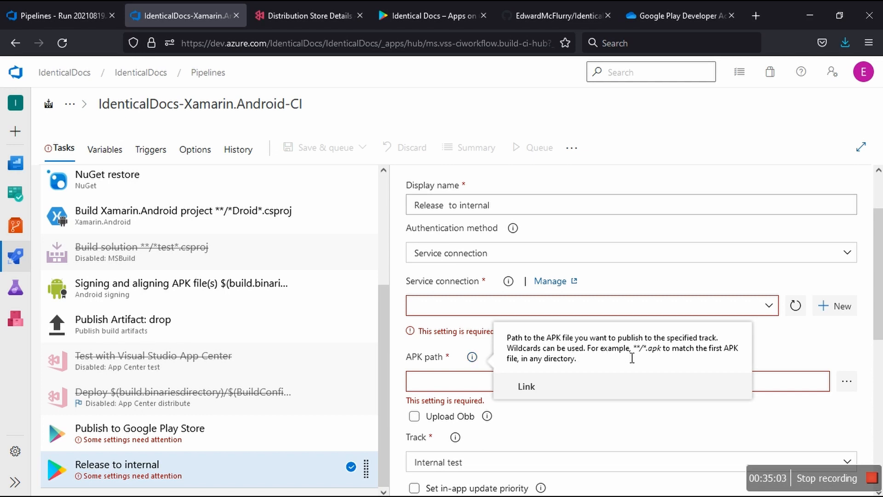
pyautogui.click(526, 390)
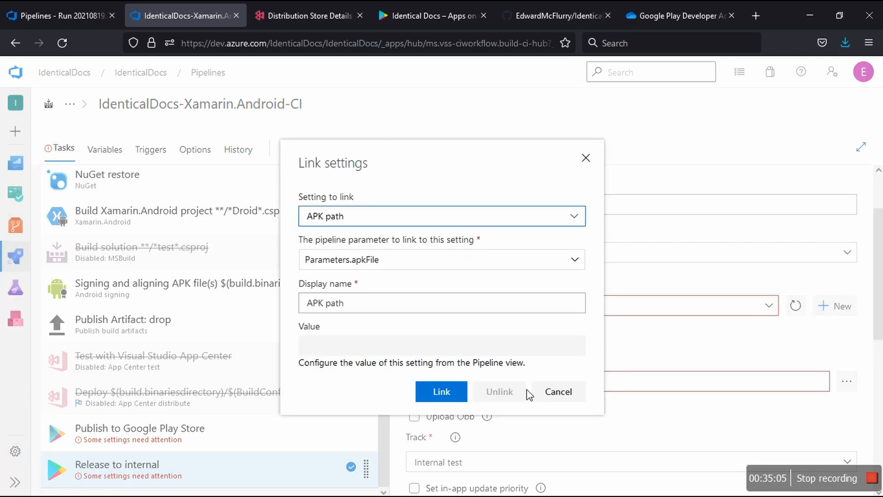
pyautogui.click(579, 266)
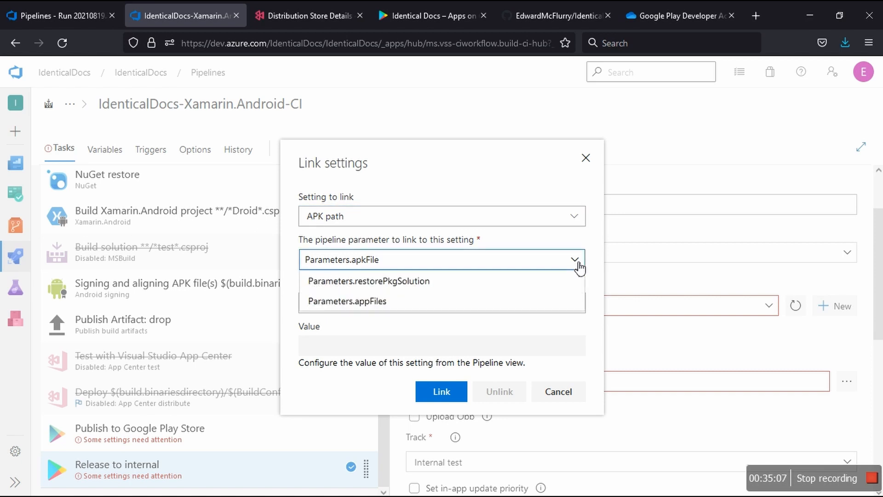
pyautogui.click(577, 265)
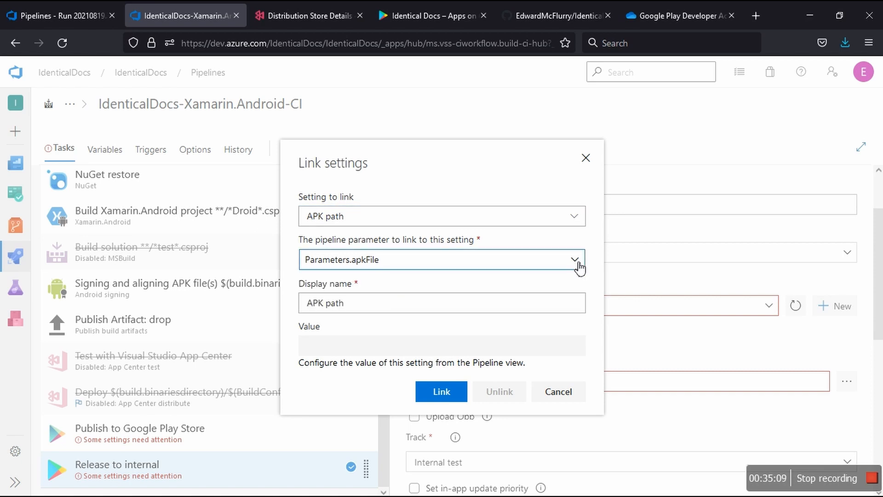
pyautogui.click(445, 395)
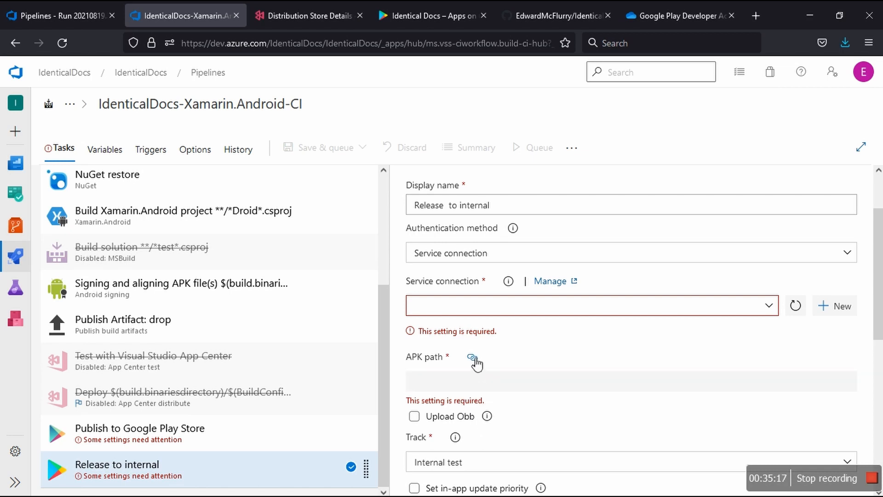
pyautogui.moveTo(473, 361)
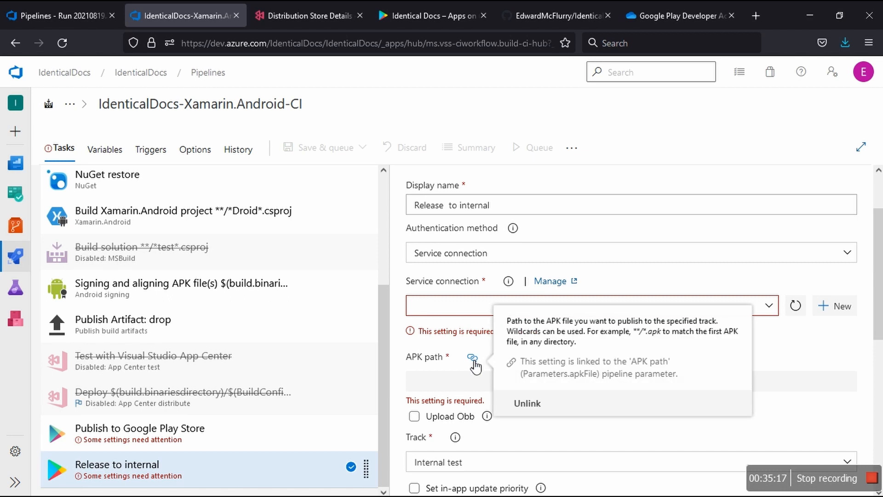
pyautogui.click(529, 404)
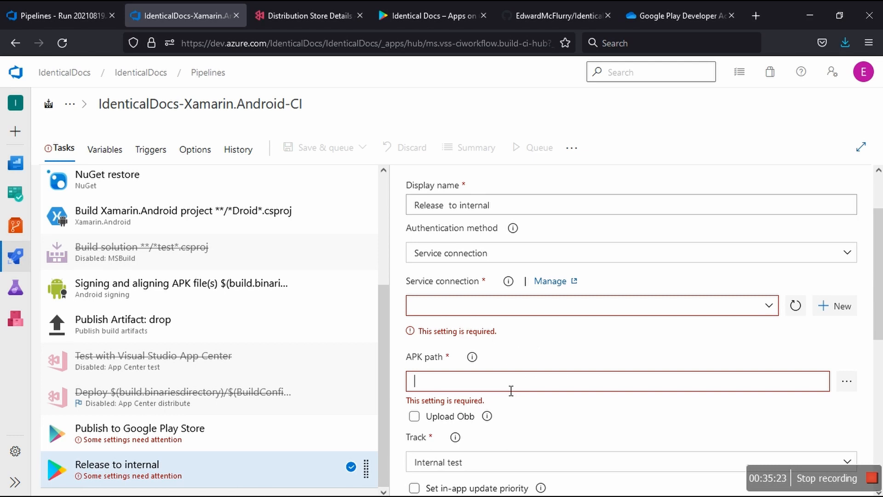
# Step: Enter co.za.frienzy_time.identicaldocs as the Release to internal task's APK path
pyautogui.write('co.za.frienzy_time.identicaldocs')
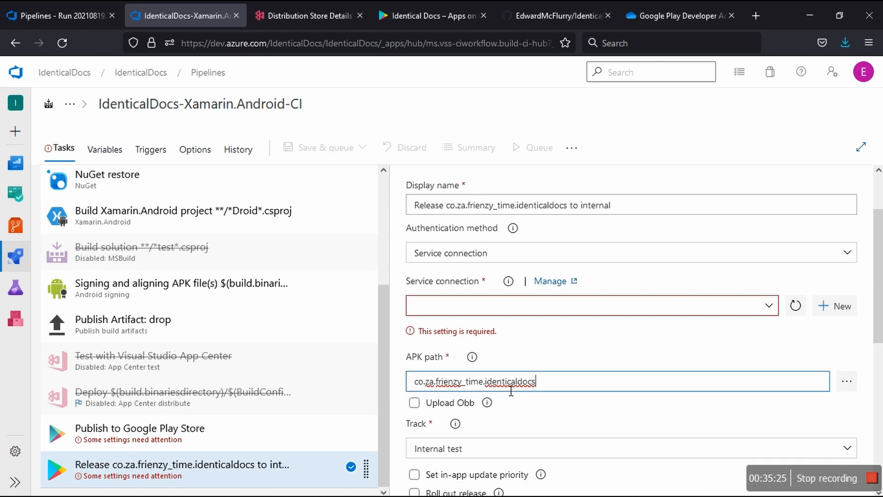
# Step: Replace the Release to internal task's APK path with $(build.binariesdirectory)/$(BuildConfiguration)/*.apk
pyautogui.hotkey('ctrl', 'a')
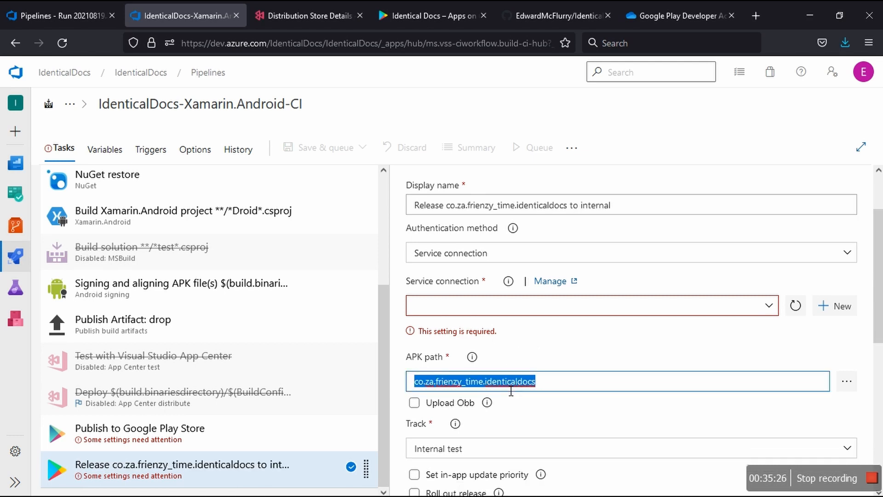
pyautogui.hotkey('ctrl', 'x')
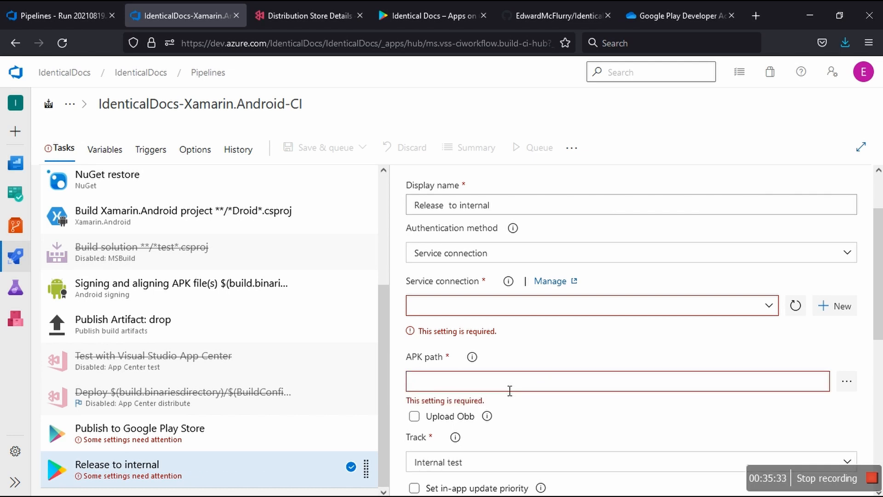
pyautogui.press('super+v')
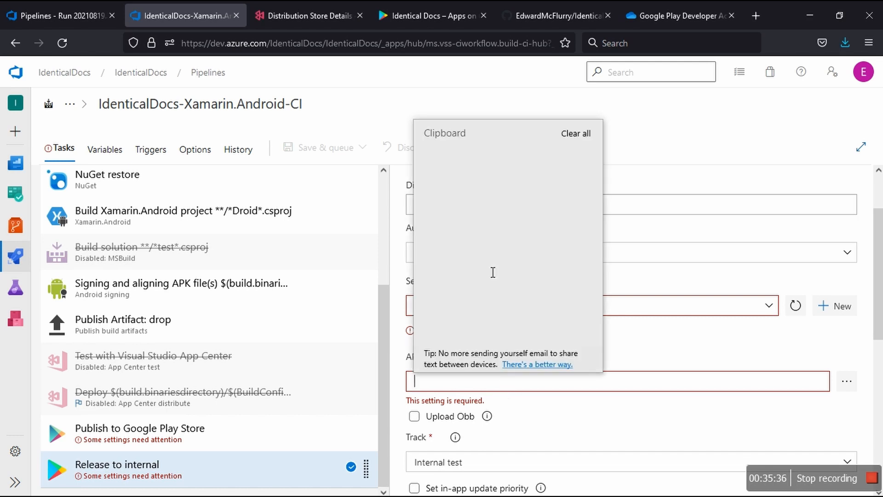
pyautogui.click(473, 218)
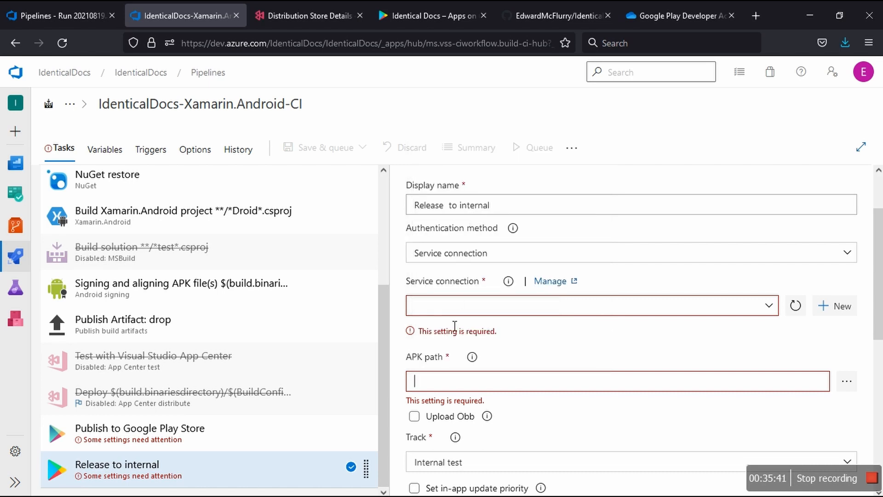
pyautogui.hotkey('ctrl', 'v')
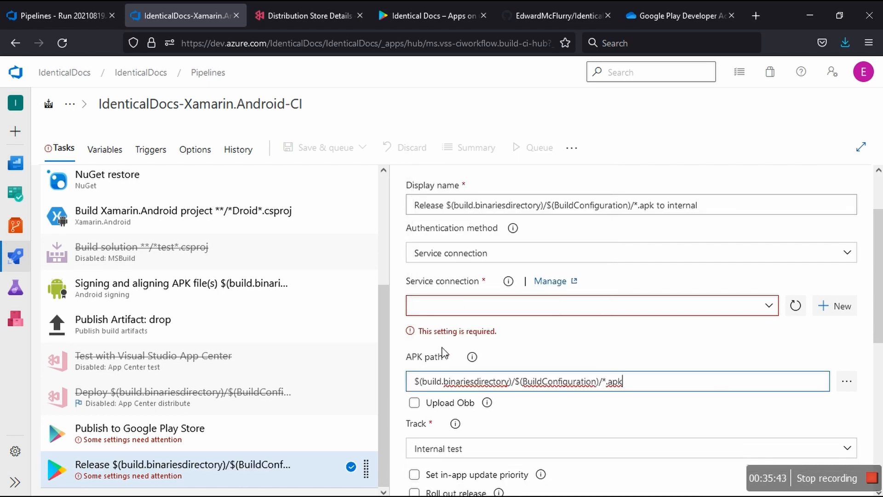
# Step: Link the Release task's APK path setting to the Parameters.apkFile pipeline parameter
pyautogui.click(473, 358)
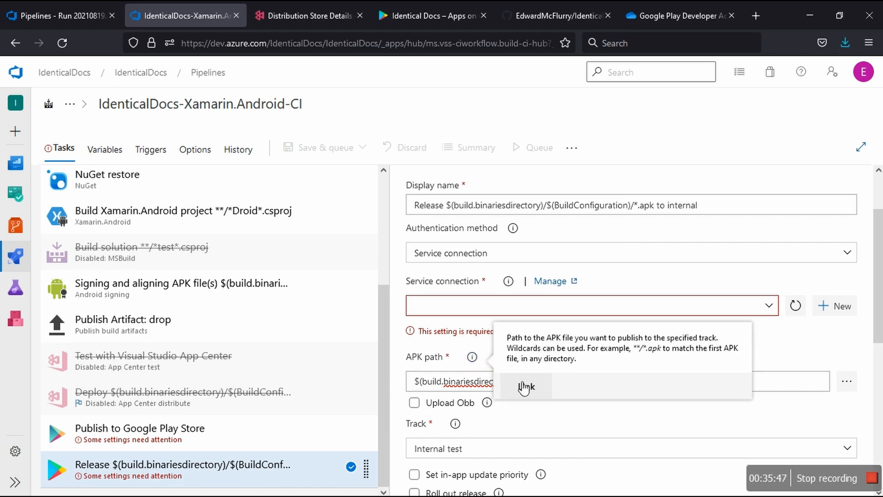
pyautogui.click(524, 387)
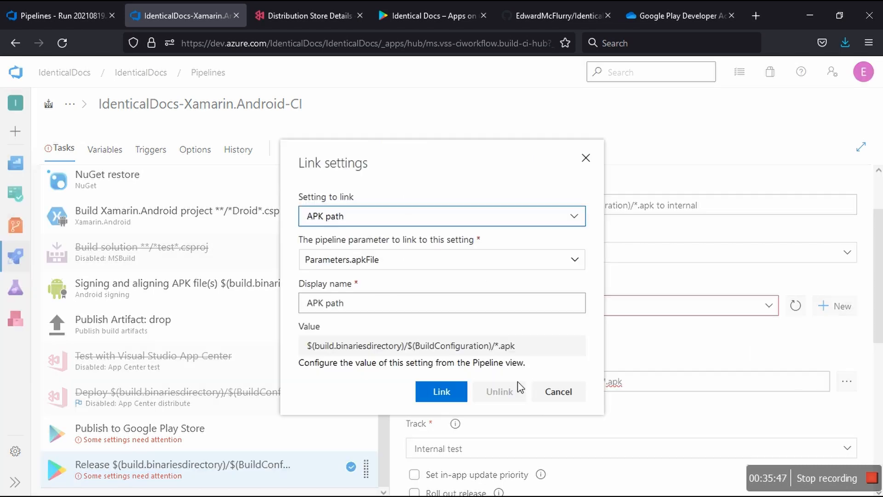
pyautogui.click(454, 394)
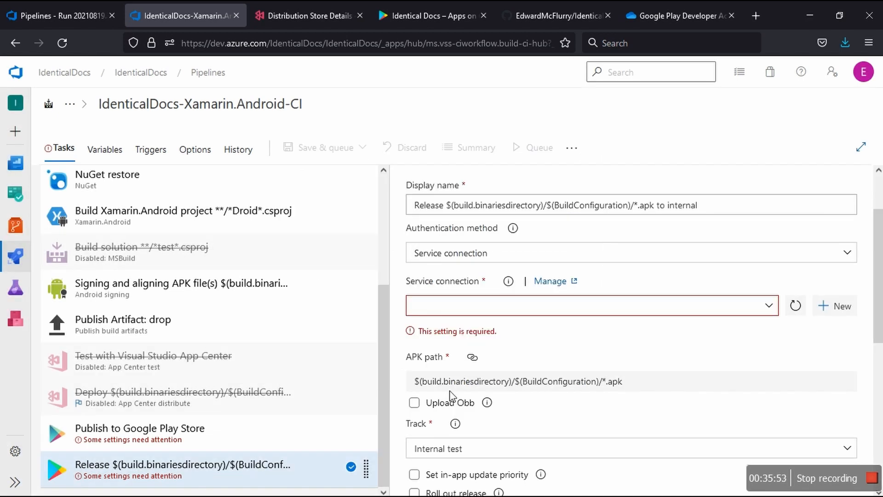
# Step: Examine the Release task's Upload Obb help and its remaining track, release notes, language and update options
pyautogui.click(490, 405)
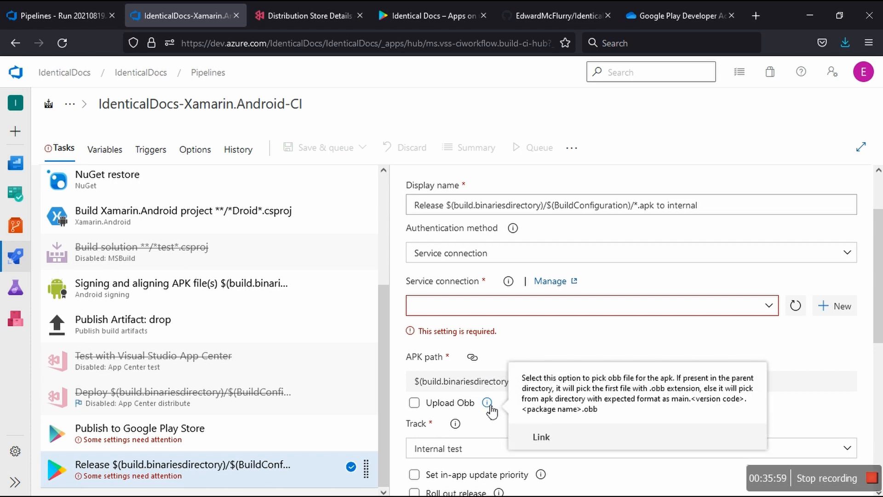
pyautogui.click(489, 405)
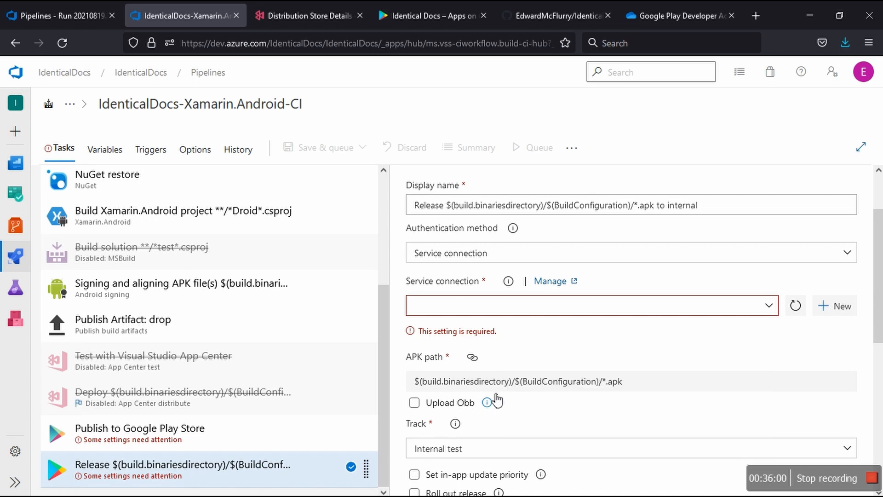
pyautogui.scroll(-3, 496, 400)
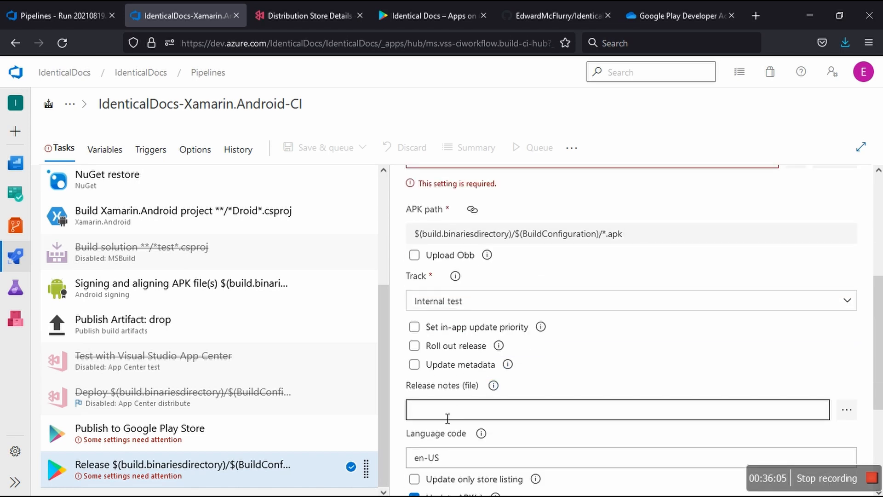
pyautogui.scroll(-2, 443, 417)
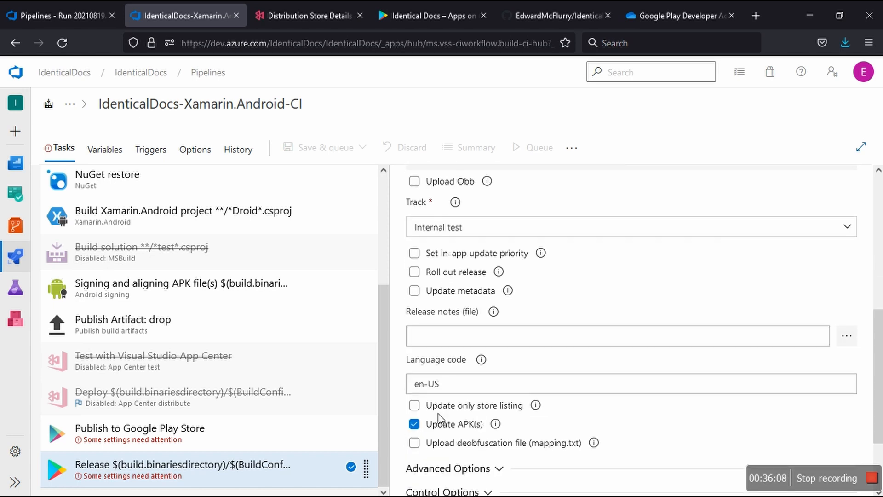
pyautogui.scroll(-3, 438, 413)
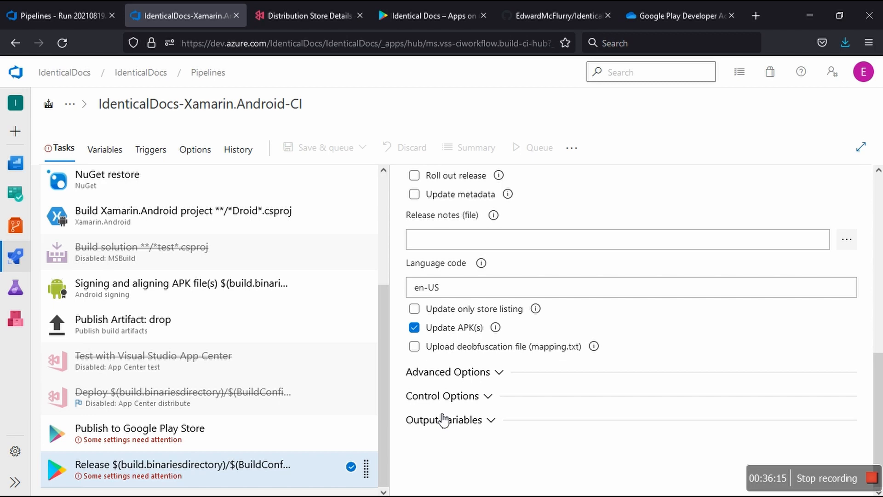
pyautogui.scroll(7, 442, 420)
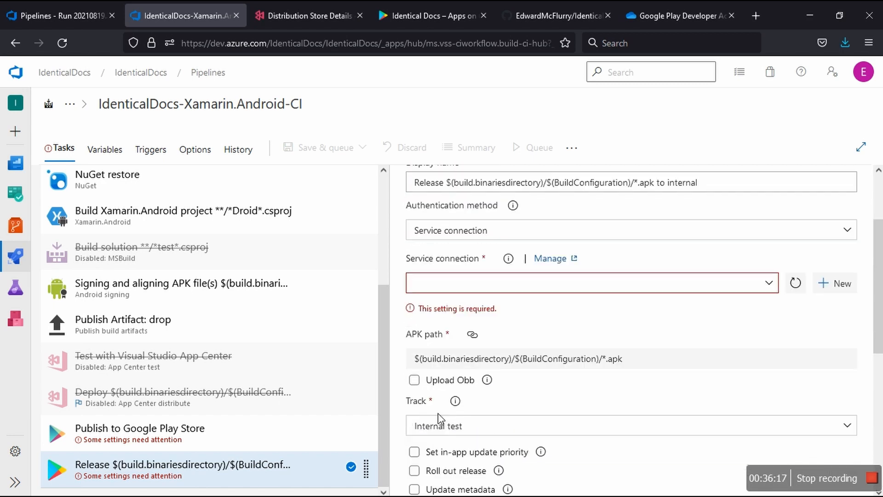
pyautogui.scroll(1, 441, 417)
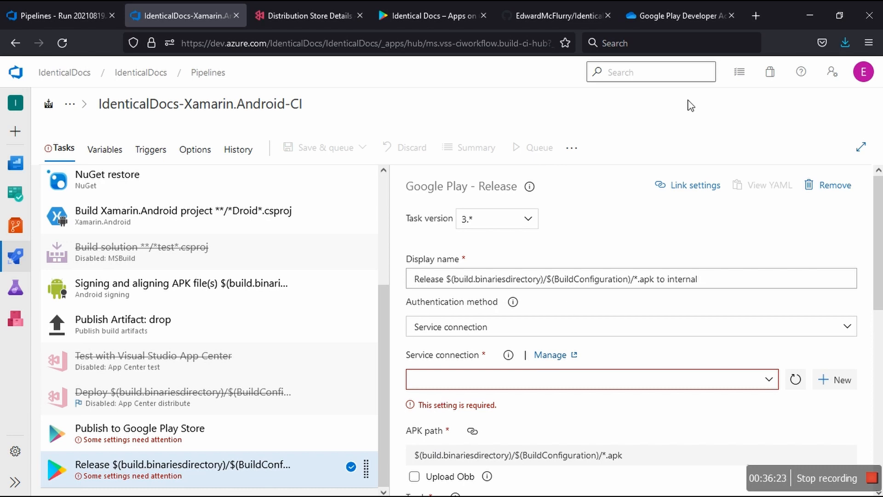
# Step: Close the GitHub repository page and the Identical Docs Google Play page
pyautogui.click(683, 23)
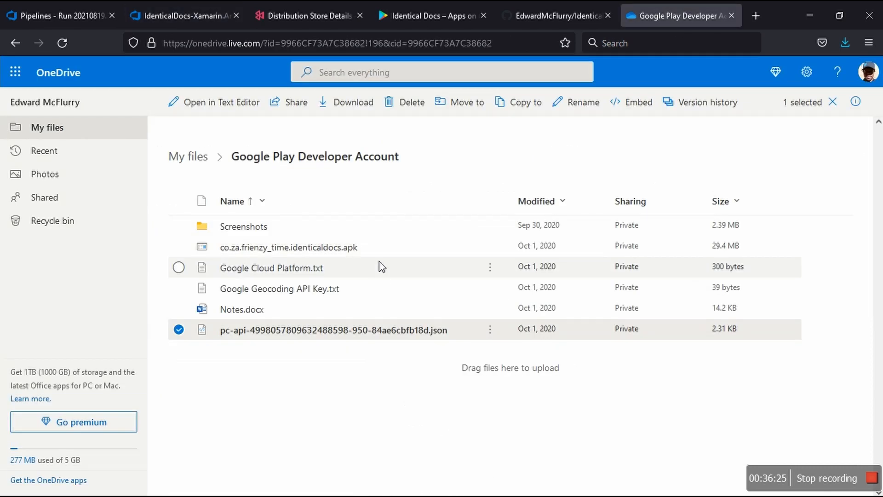
pyautogui.click(565, 21)
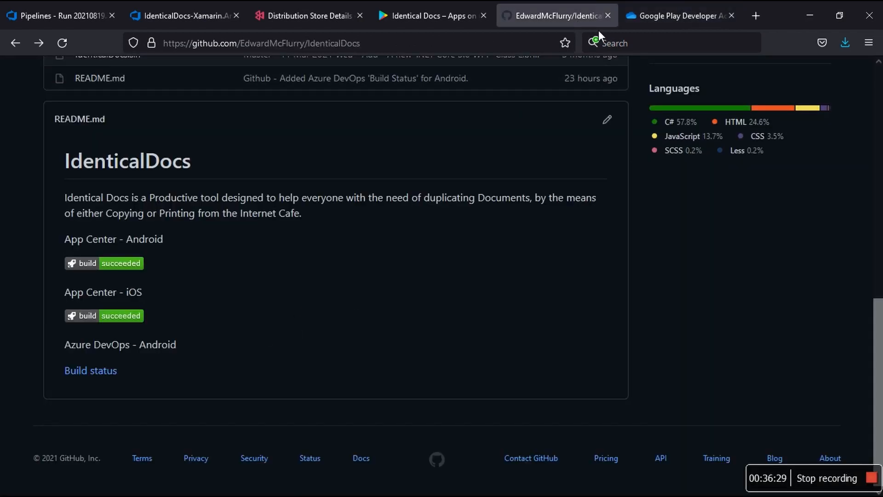
pyautogui.click(608, 15)
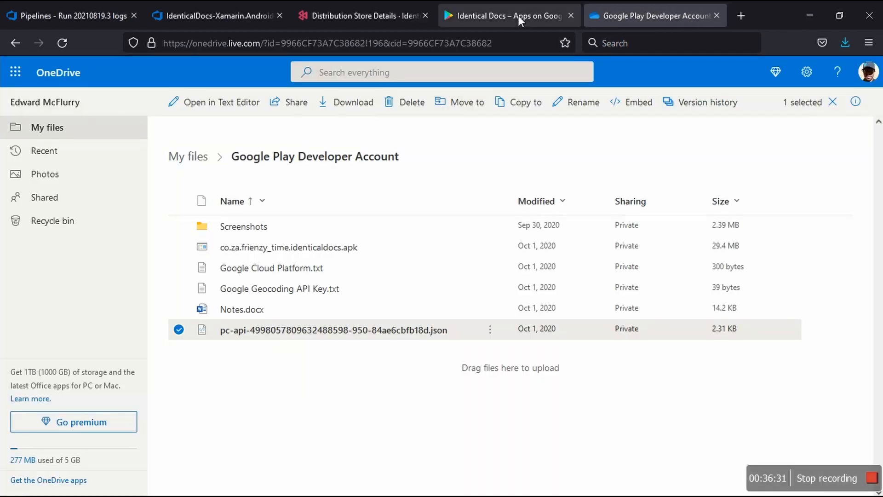
pyautogui.click(570, 15)
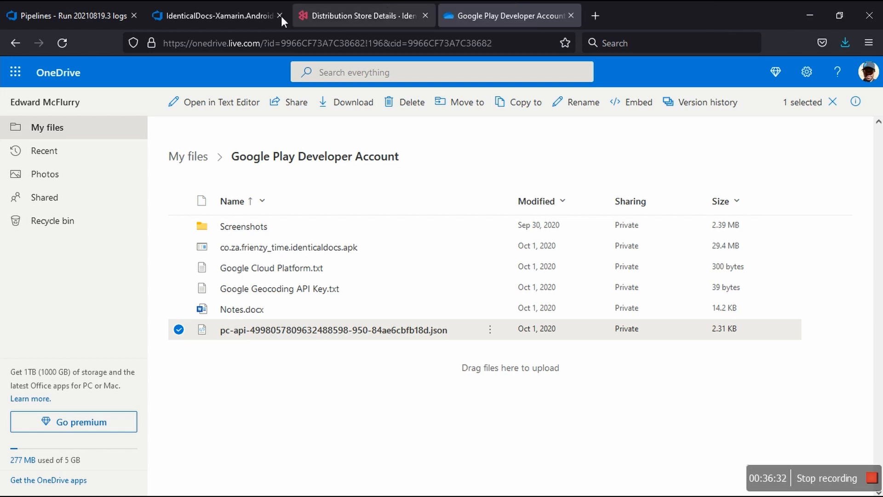
# Step: Check run #20210819.3 of the IdenticalDocs-Xamarin.Android-YouTube pipeline and open its Agent job 1
pyautogui.click(60, 14)
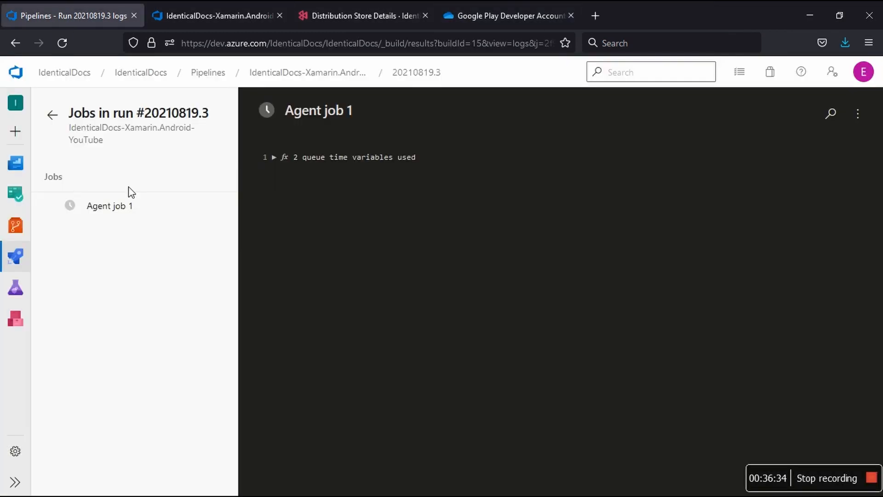
pyautogui.click(325, 81)
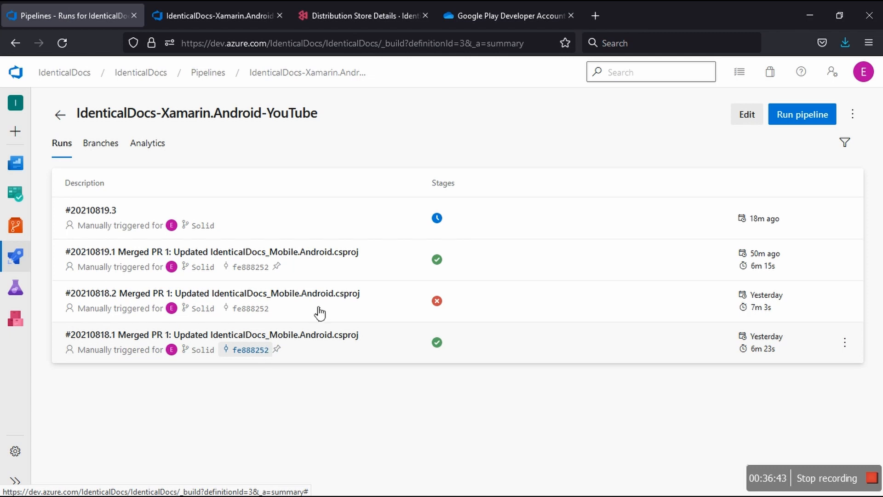
pyautogui.click(510, 223)
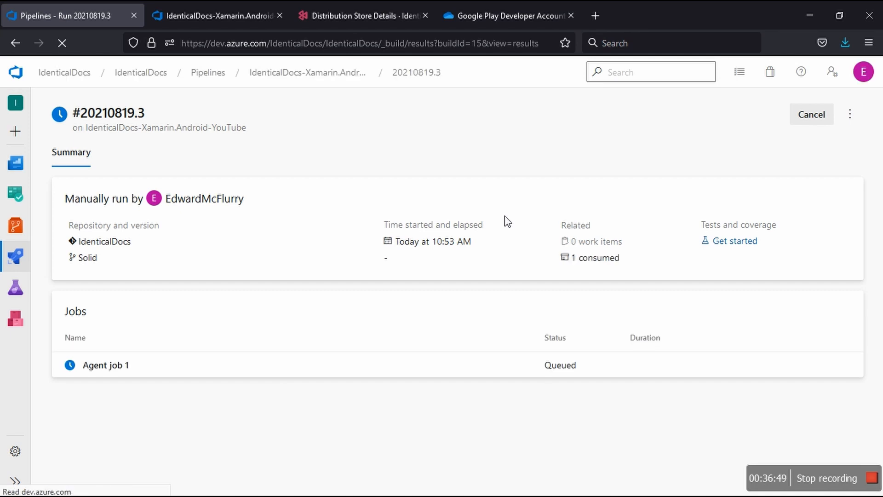
pyautogui.click(538, 367)
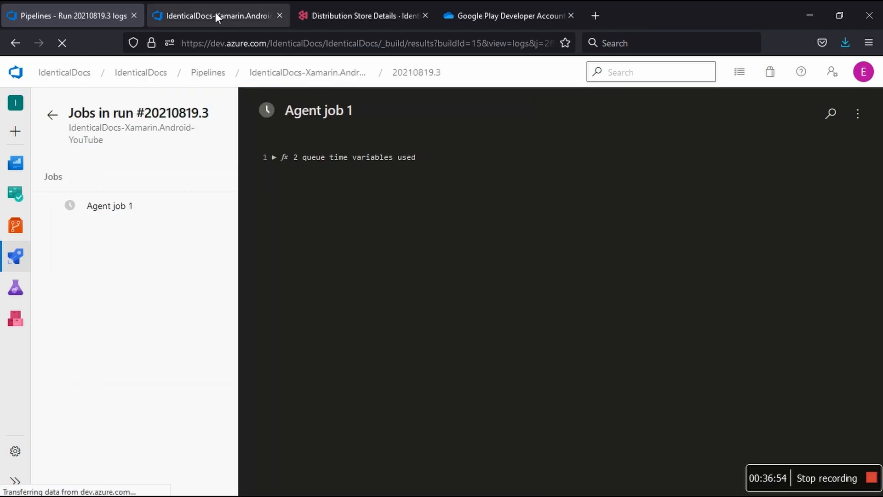
# Step: Leave the IdenticalDocs-Xamarin.Android-CI pipeline editor for the IdenticalDocs project summary, discarding the unsaved changes
pyautogui.click(215, 13)
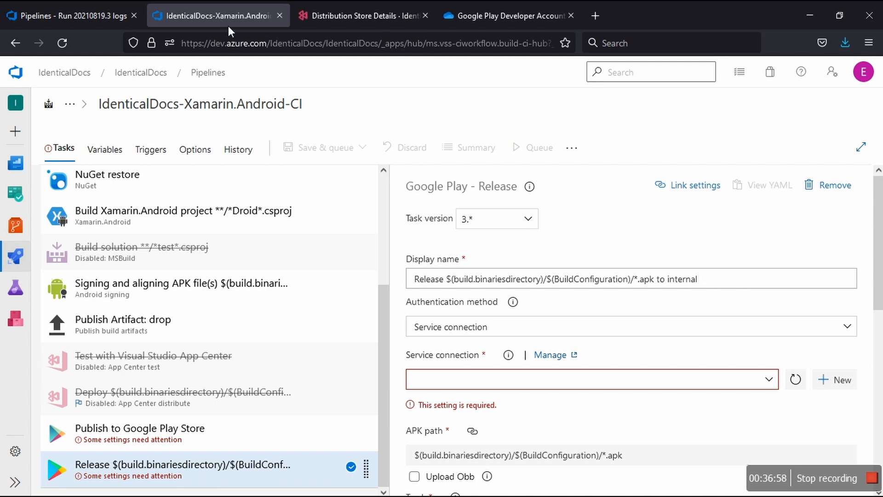
pyautogui.click(158, 81)
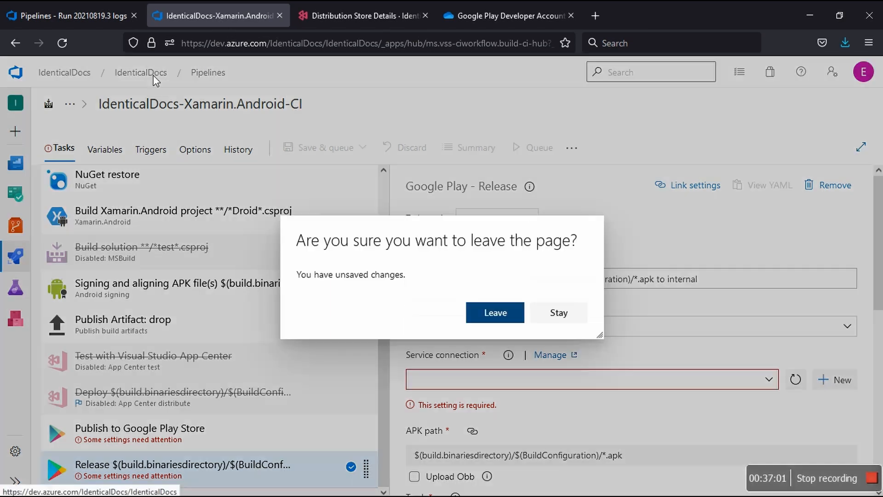
pyautogui.click(506, 323)
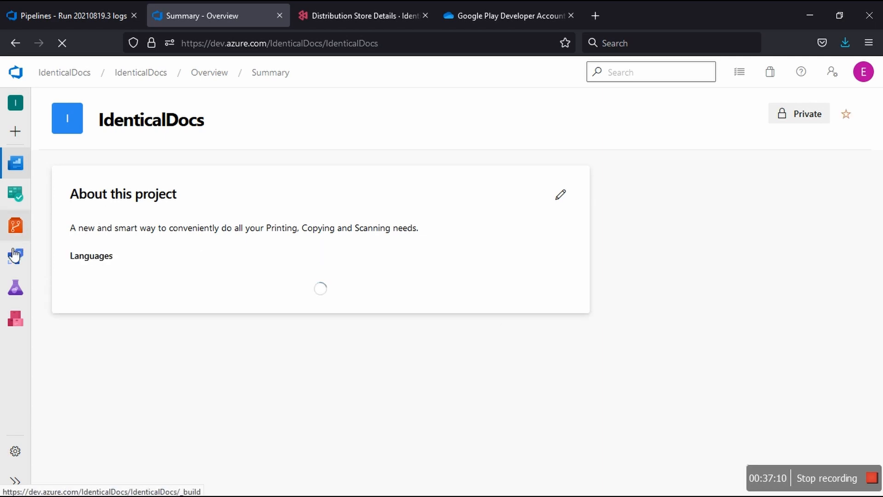
# Step: Open Agent job 1 of run #20210819.3 from the IdenticalDocs-Xamarin.Android-YouTube pipeline, closing the duplicate run logs page
pyautogui.moveTo(15, 255)
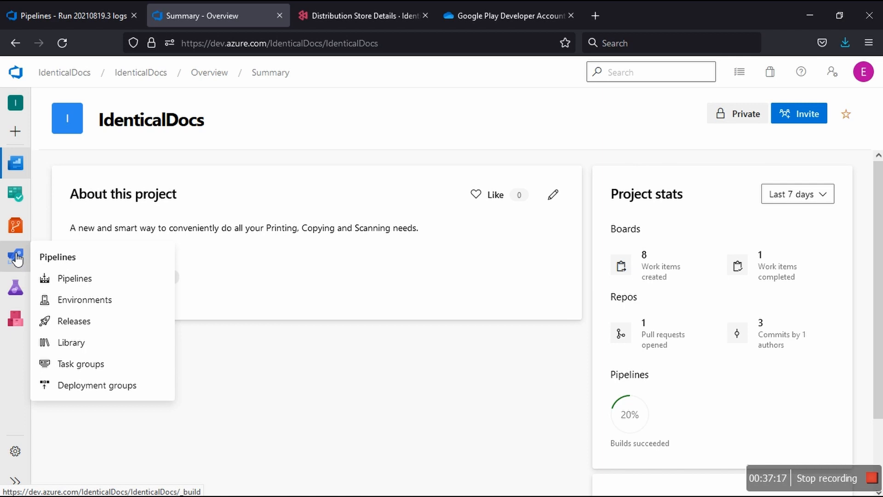
pyautogui.click(16, 258)
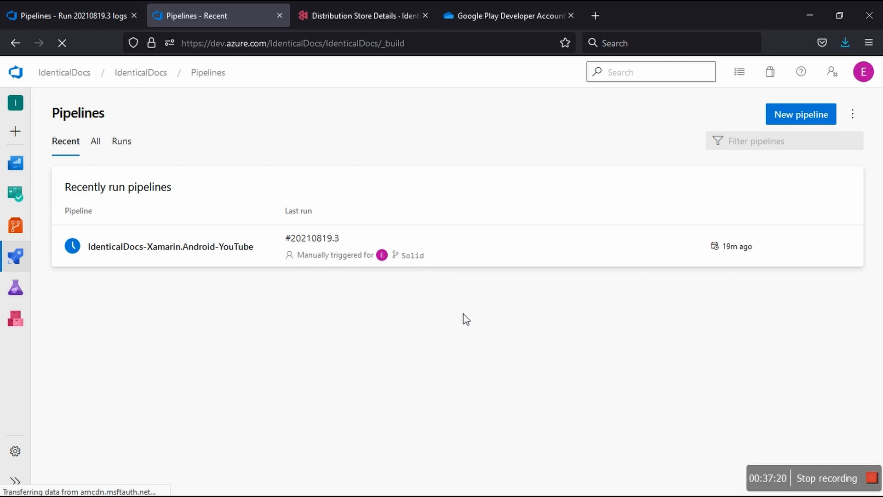
pyautogui.click(490, 256)
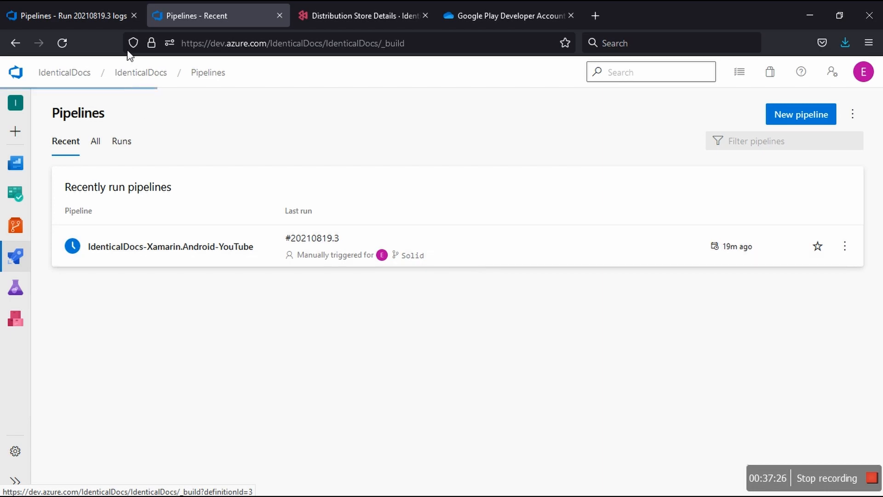
pyautogui.click(134, 15)
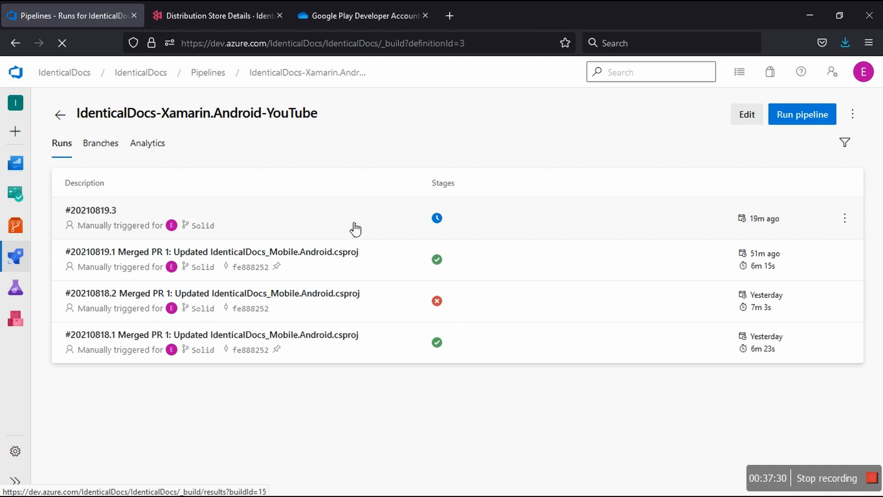
pyautogui.click(355, 228)
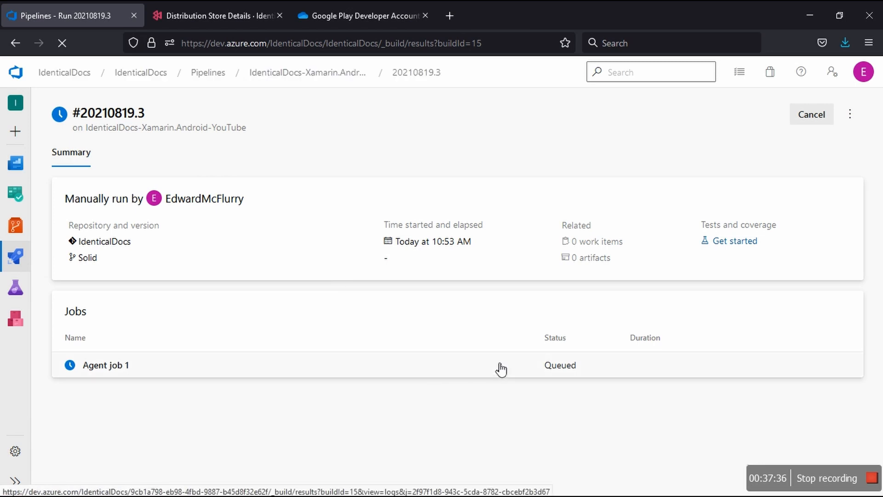
pyautogui.click(501, 368)
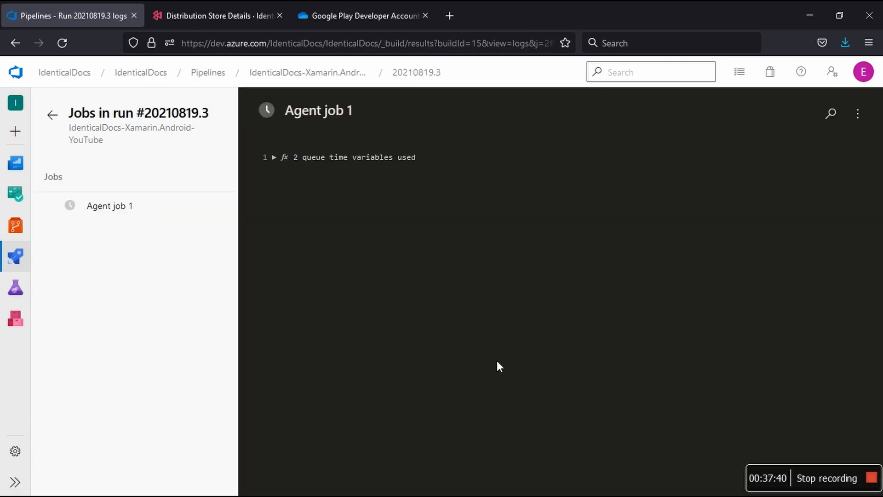
# Step: Close the App Center distribution store page and go back from the job logs to run #20210819.3's summary
pyautogui.click(216, 16)
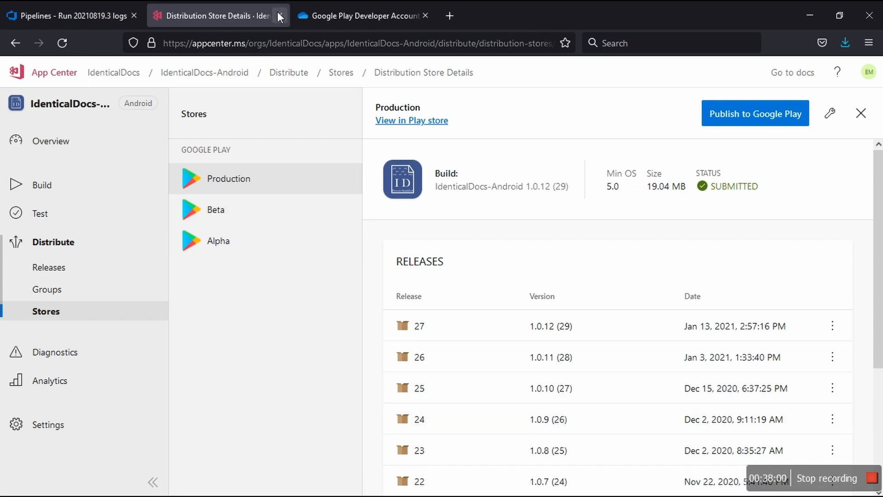
pyautogui.middleClick(251, 20)
pyautogui.click(97, 18)
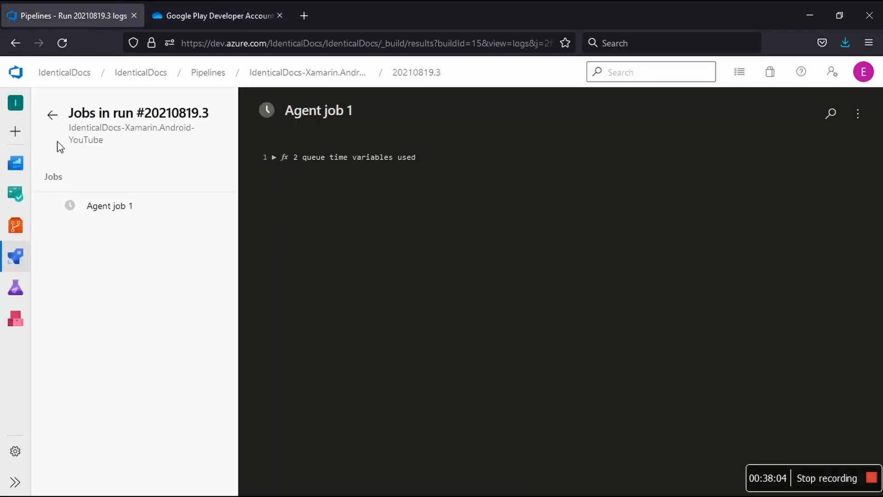
pyautogui.click(53, 115)
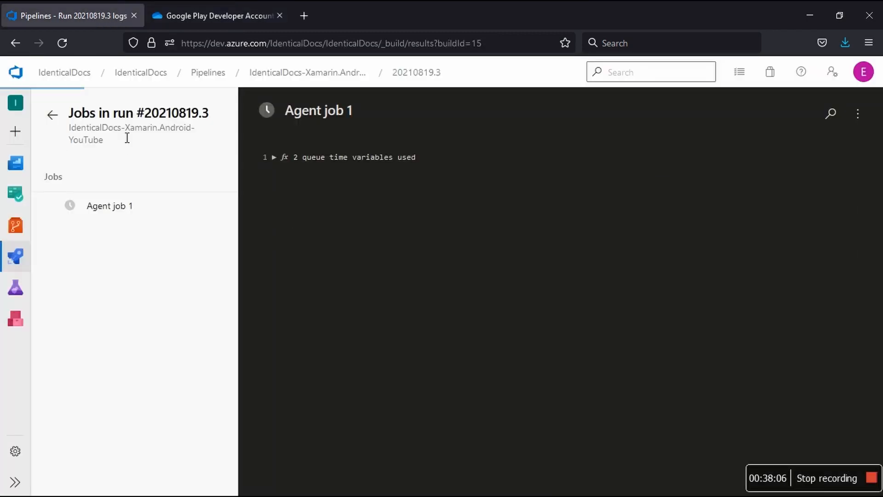